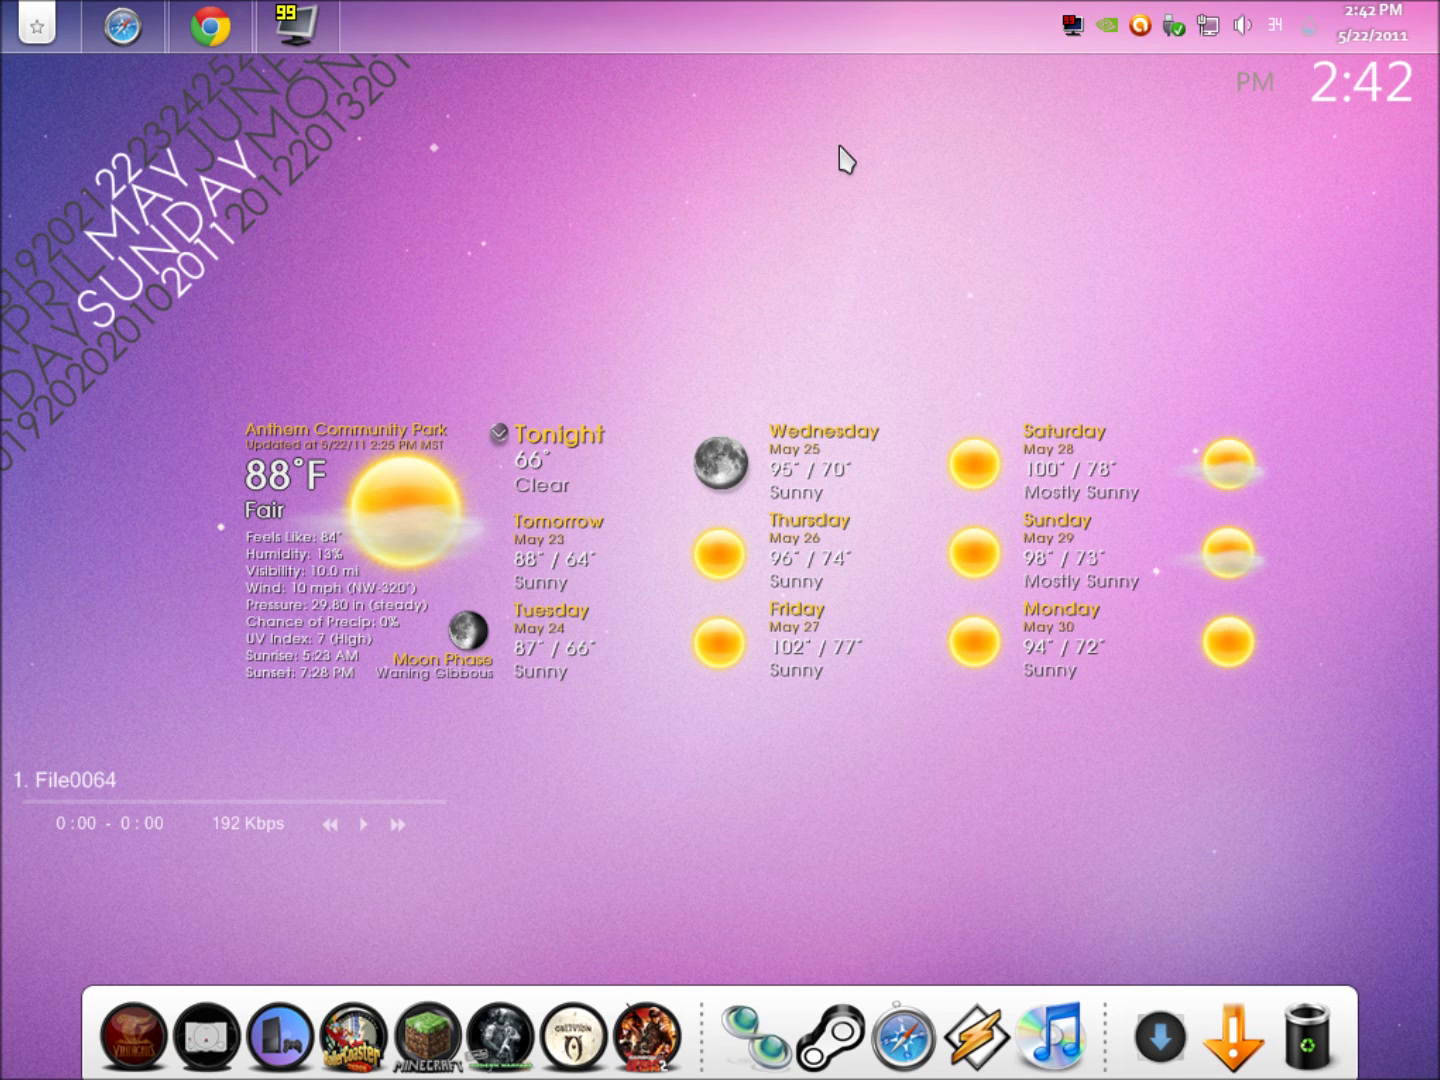
- Search Google for "adventure craft wiki" in Chrome and open the Main Page of the AdventureCraft wiki
{"action": "left_click", "coordinate": [211, 27]}
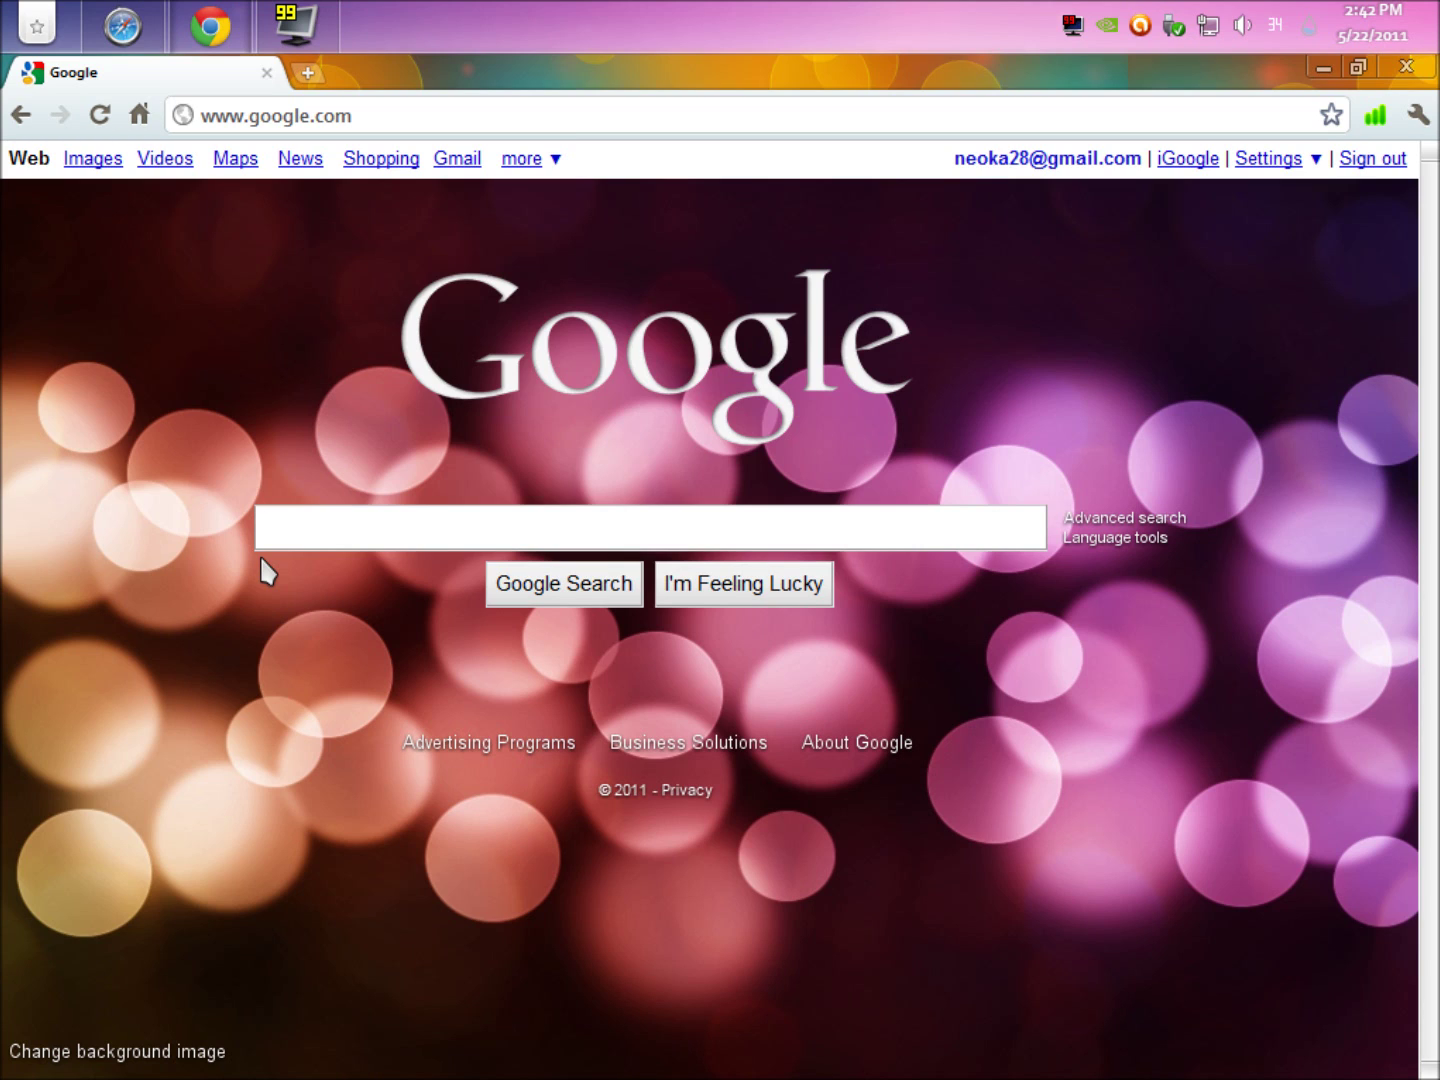
{"action": "type", "text": "adventur"}
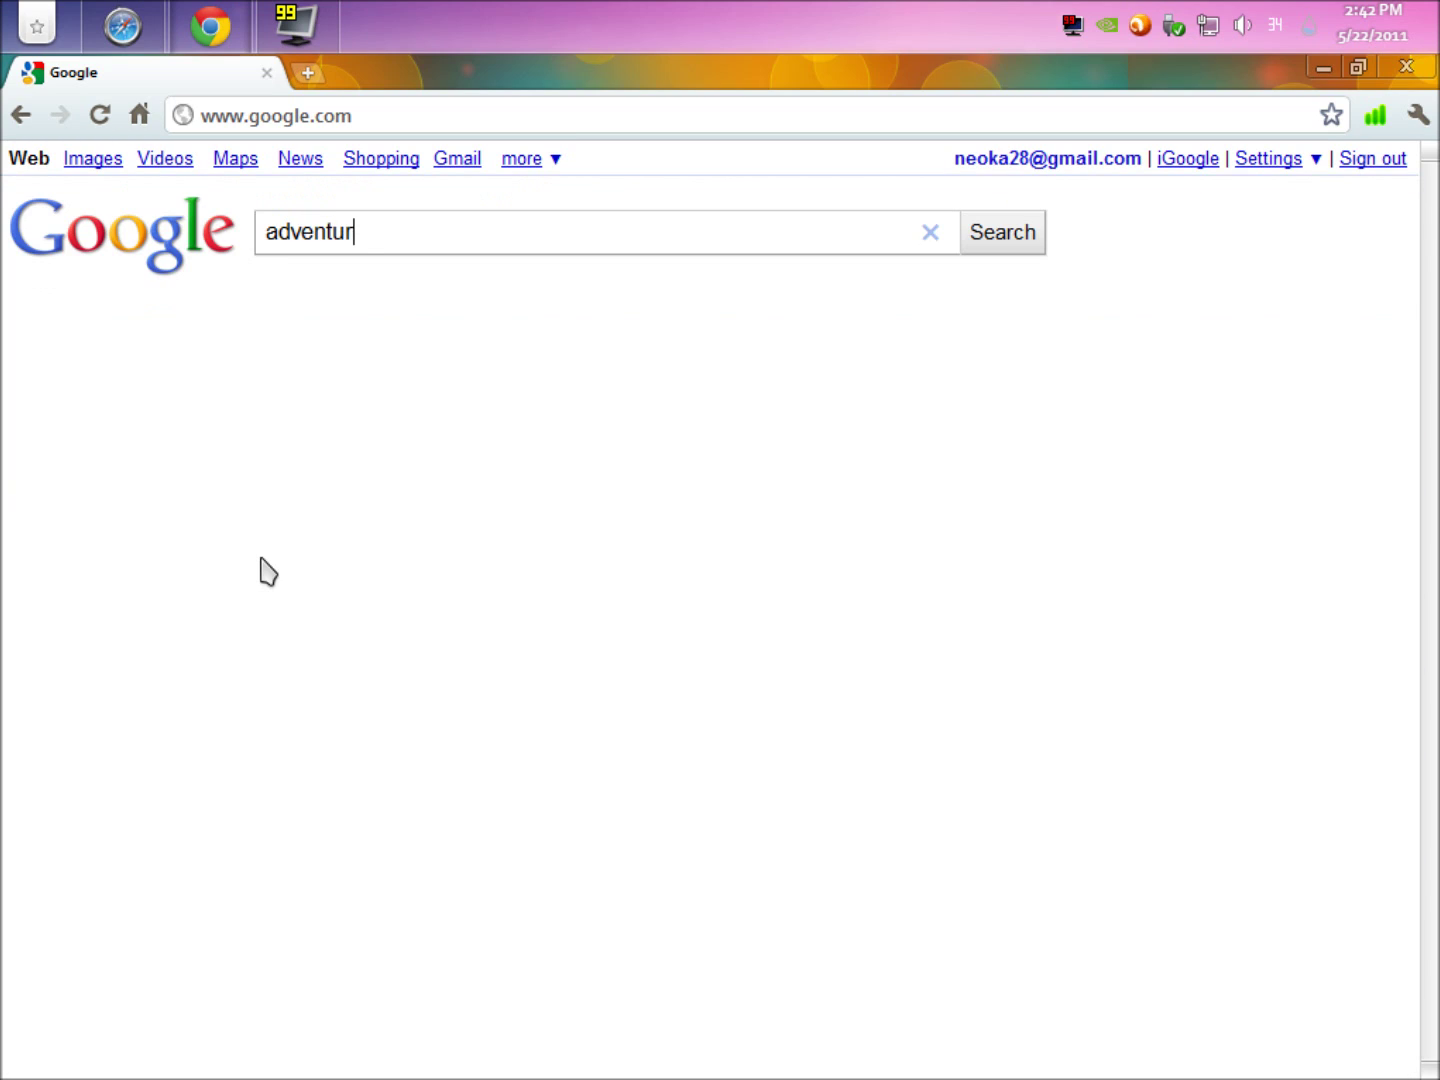
{"action": "type", "text": "e craft wiki"}
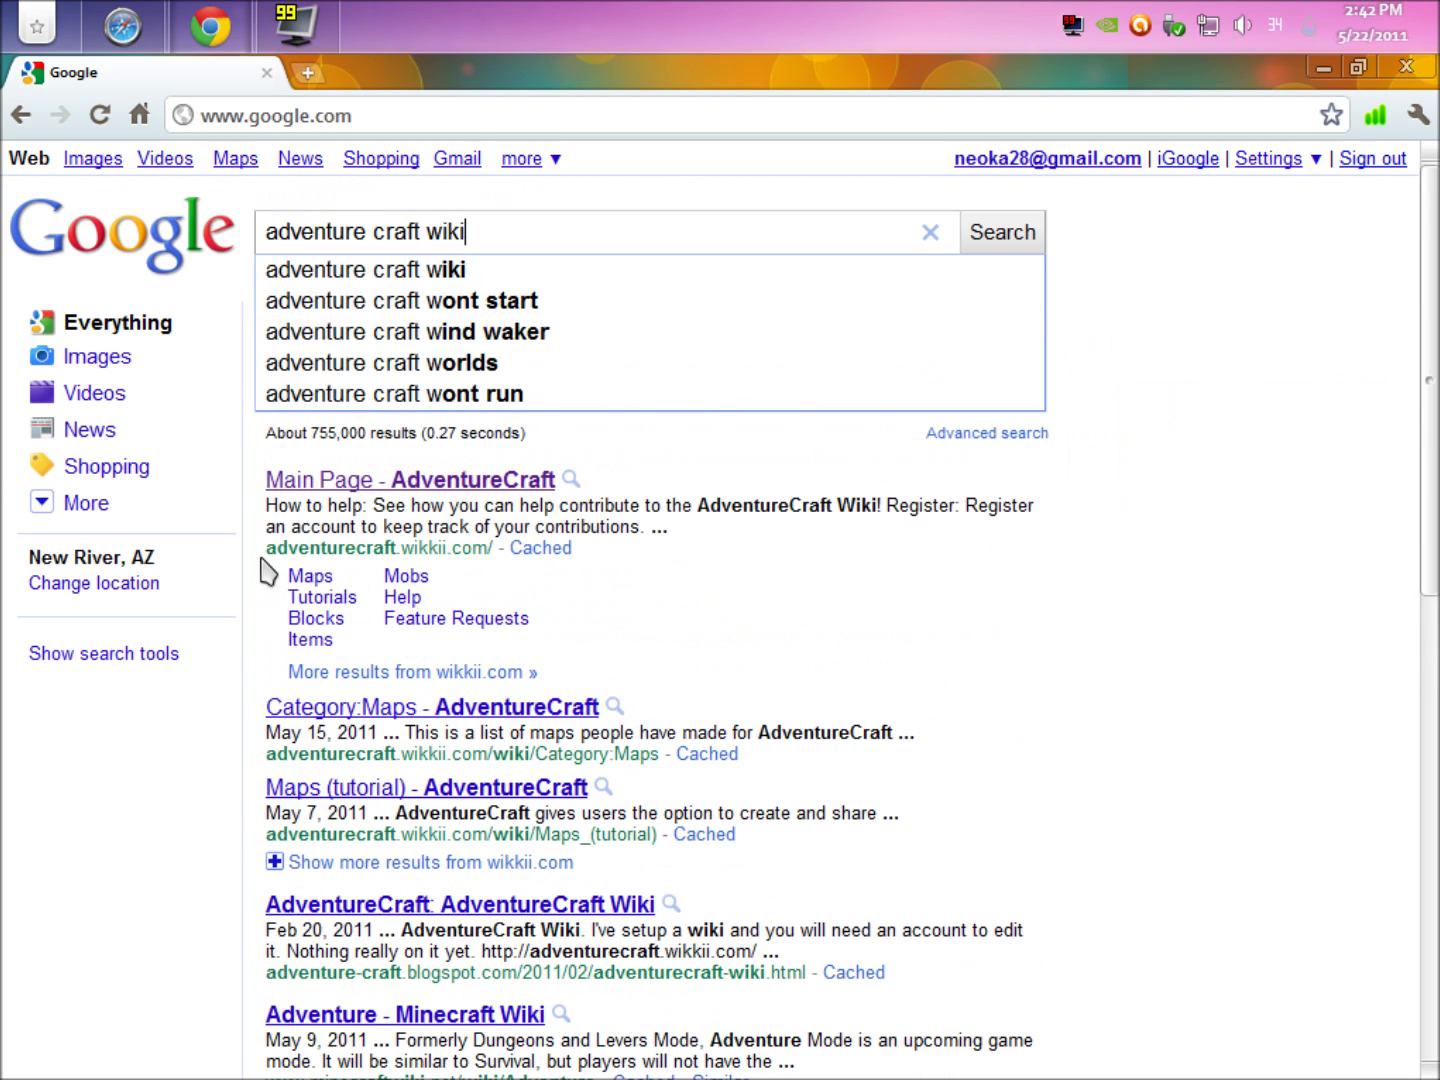
{"action": "left_click", "coordinate": [415, 271]}
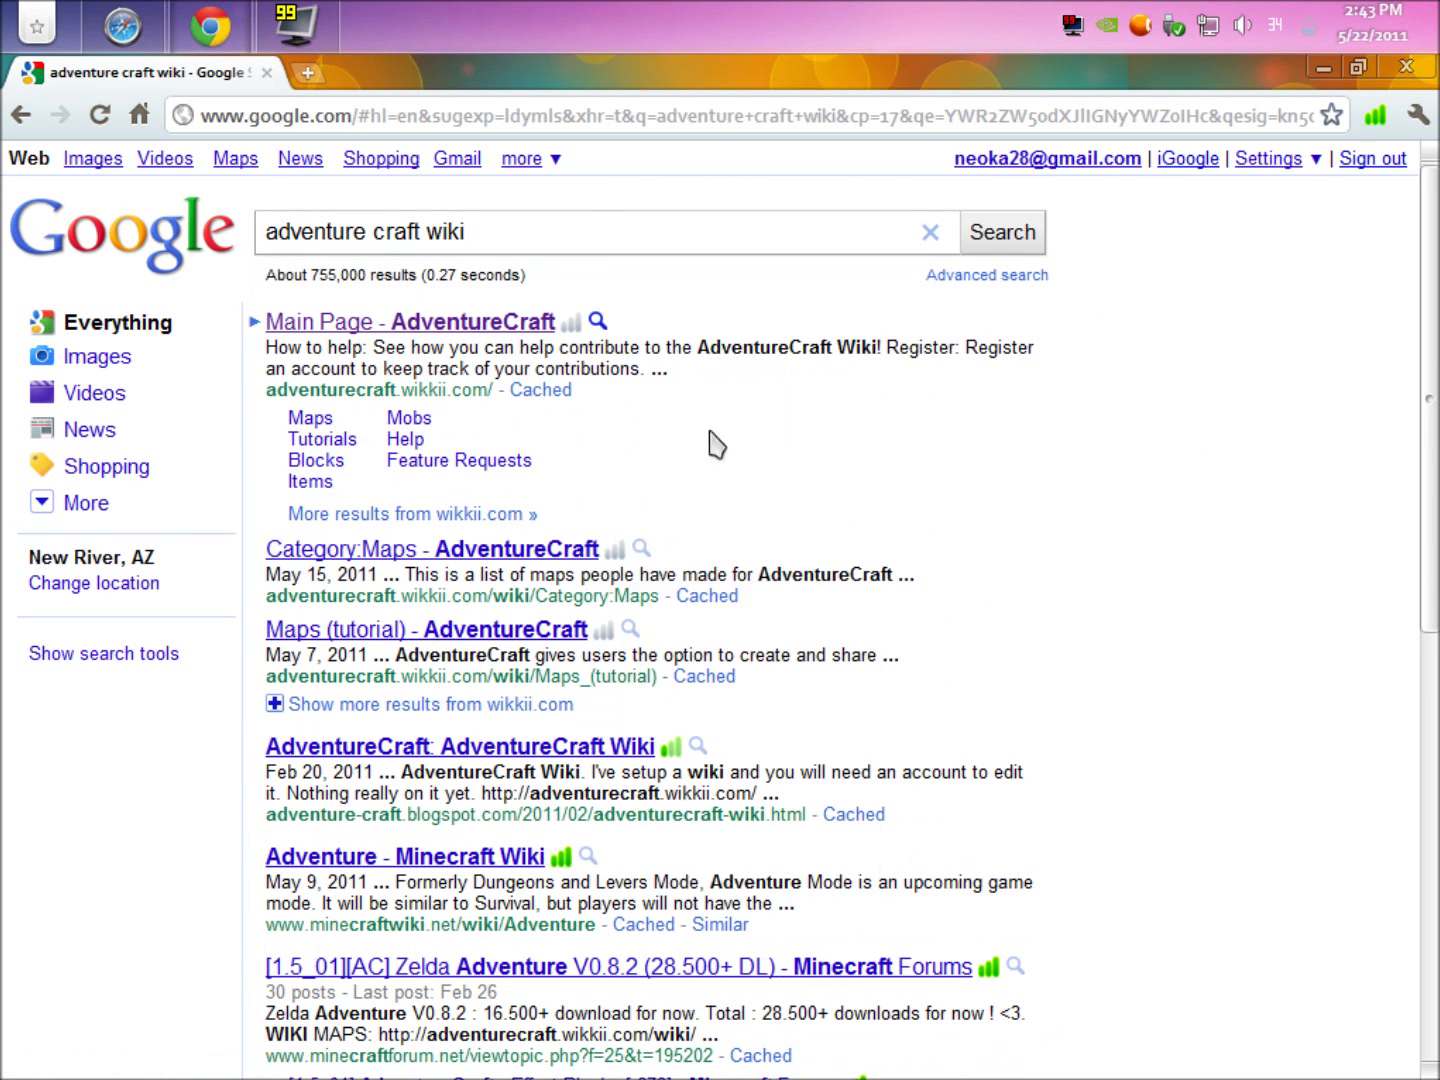
{"action": "left_click", "coordinate": [466, 322]}
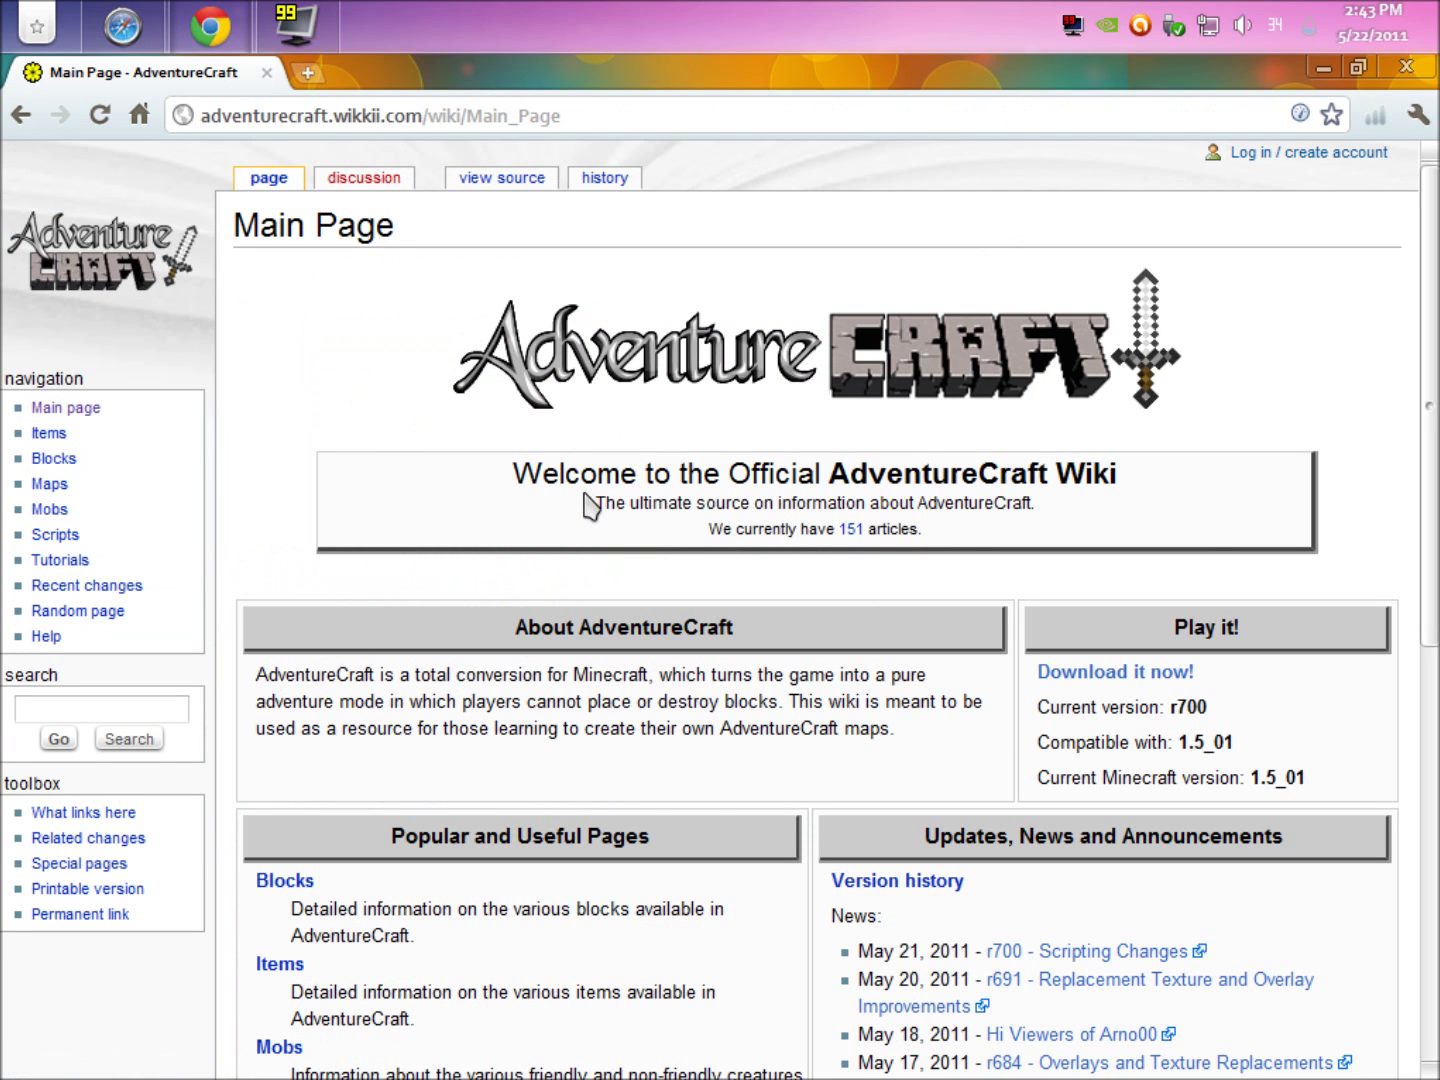
{"action": "left_click", "coordinate": [20, 113]}
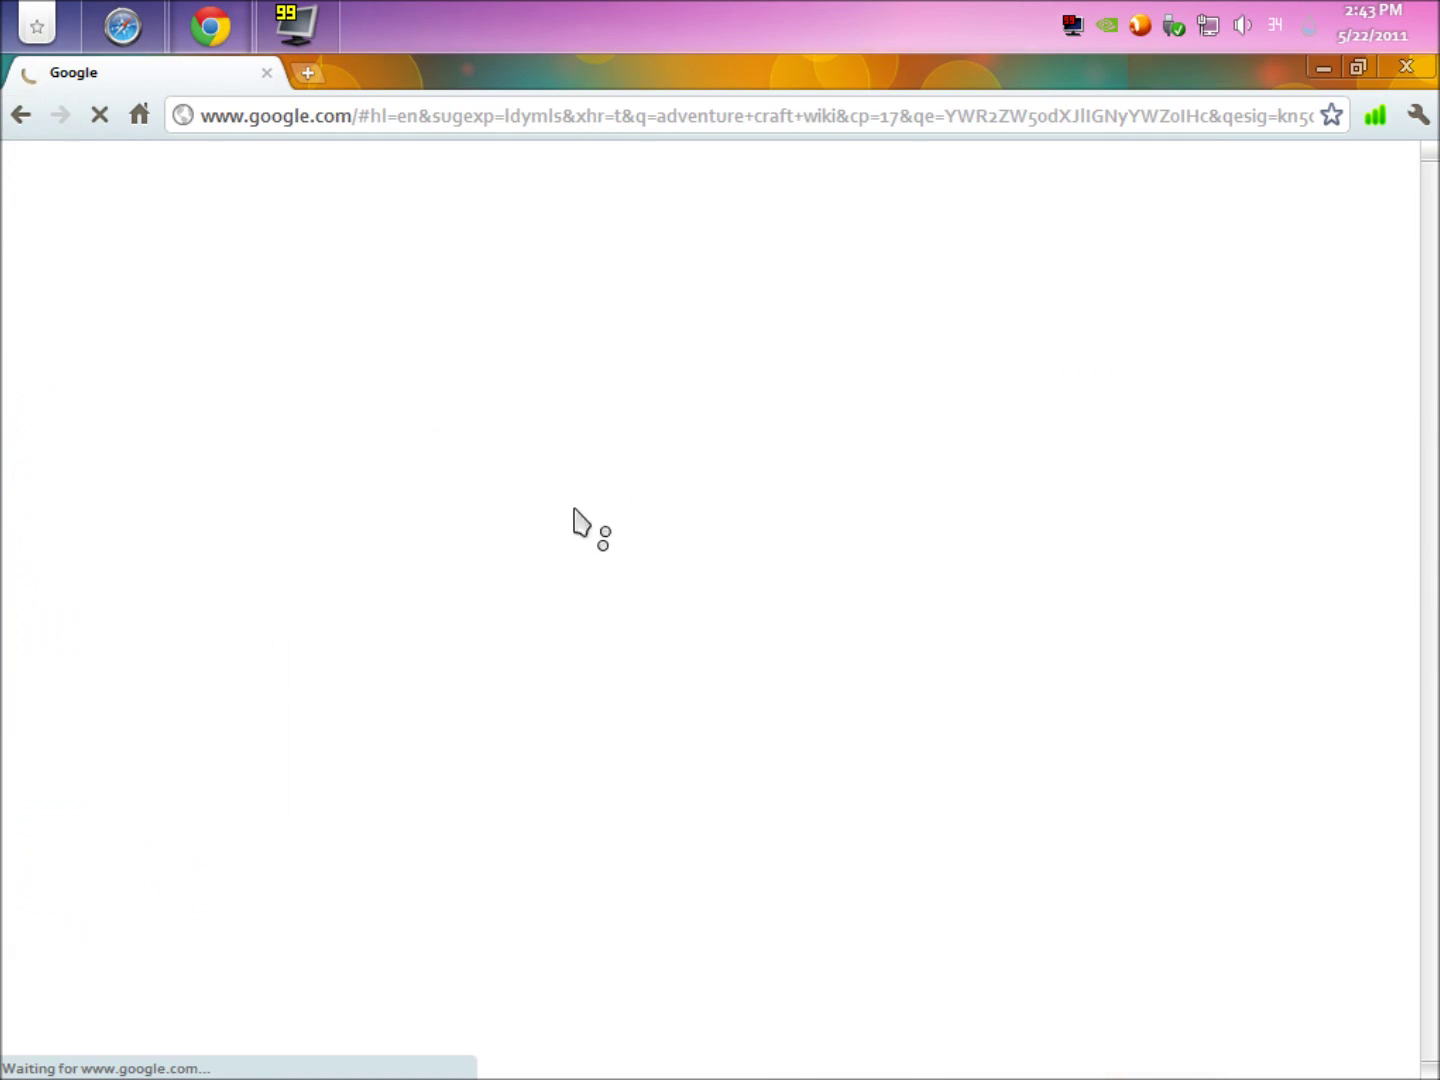
{"action": "left_click", "coordinate": [419, 365]}
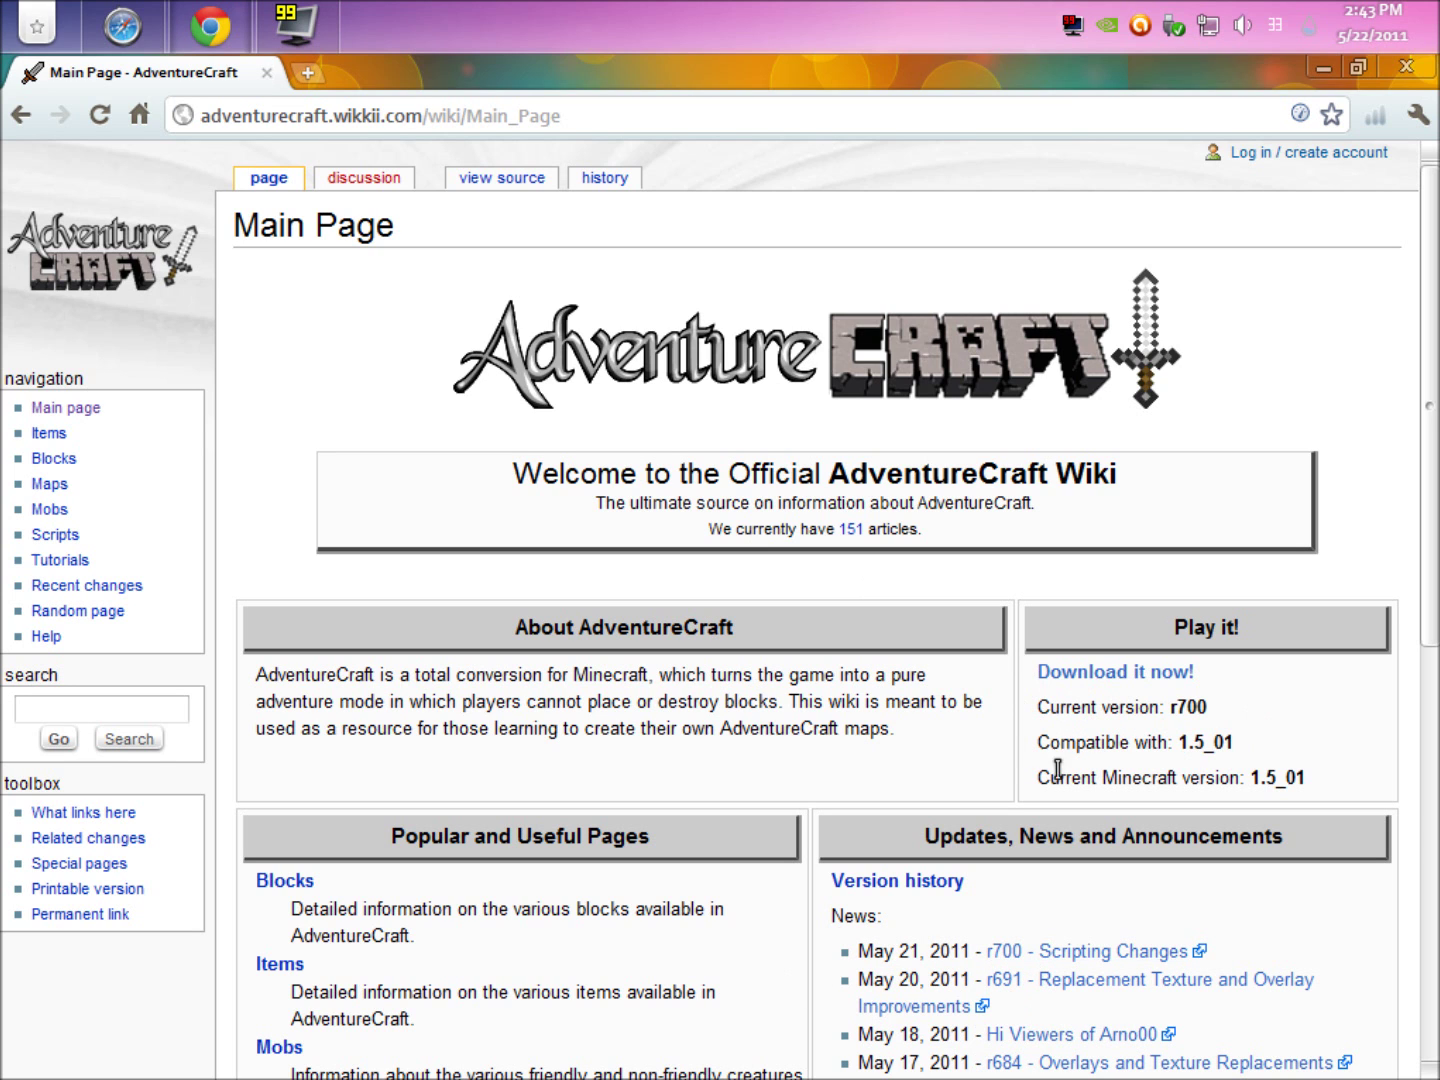
- Open the wiki's AdventureCraft download link in a new tab and its list of user-created maps in the current tab
{"action": "middle_click", "coordinate": [1145, 675]}
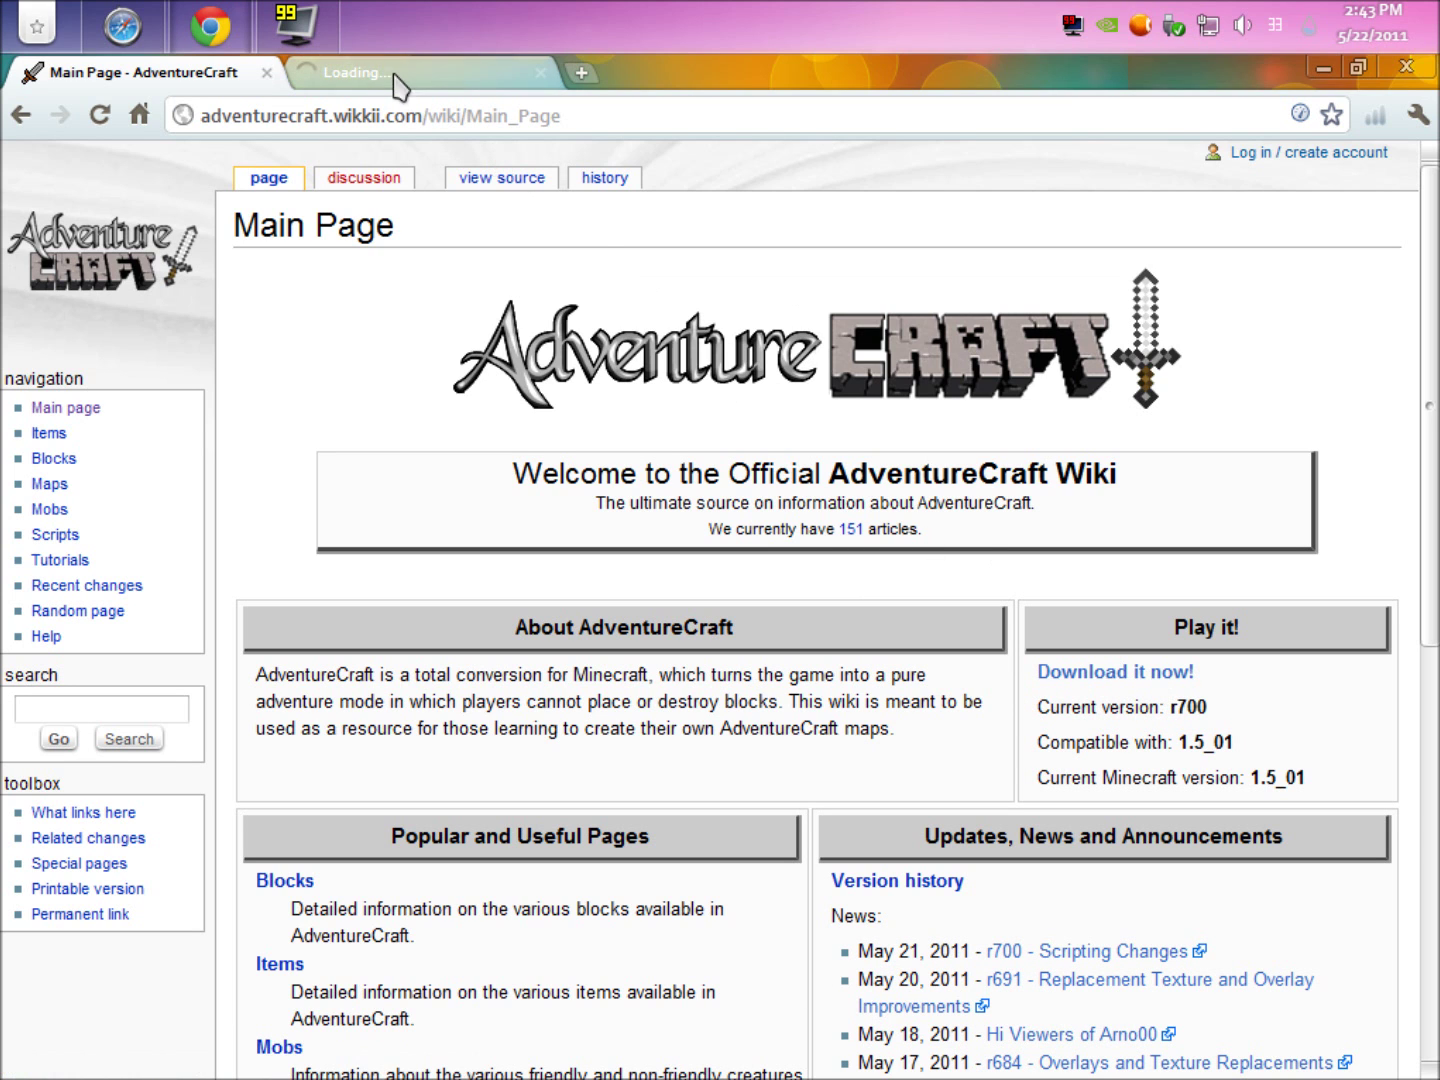
{"action": "scroll", "coordinate": [364, 473], "scroll_direction": "down", "scroll_amount": 7}
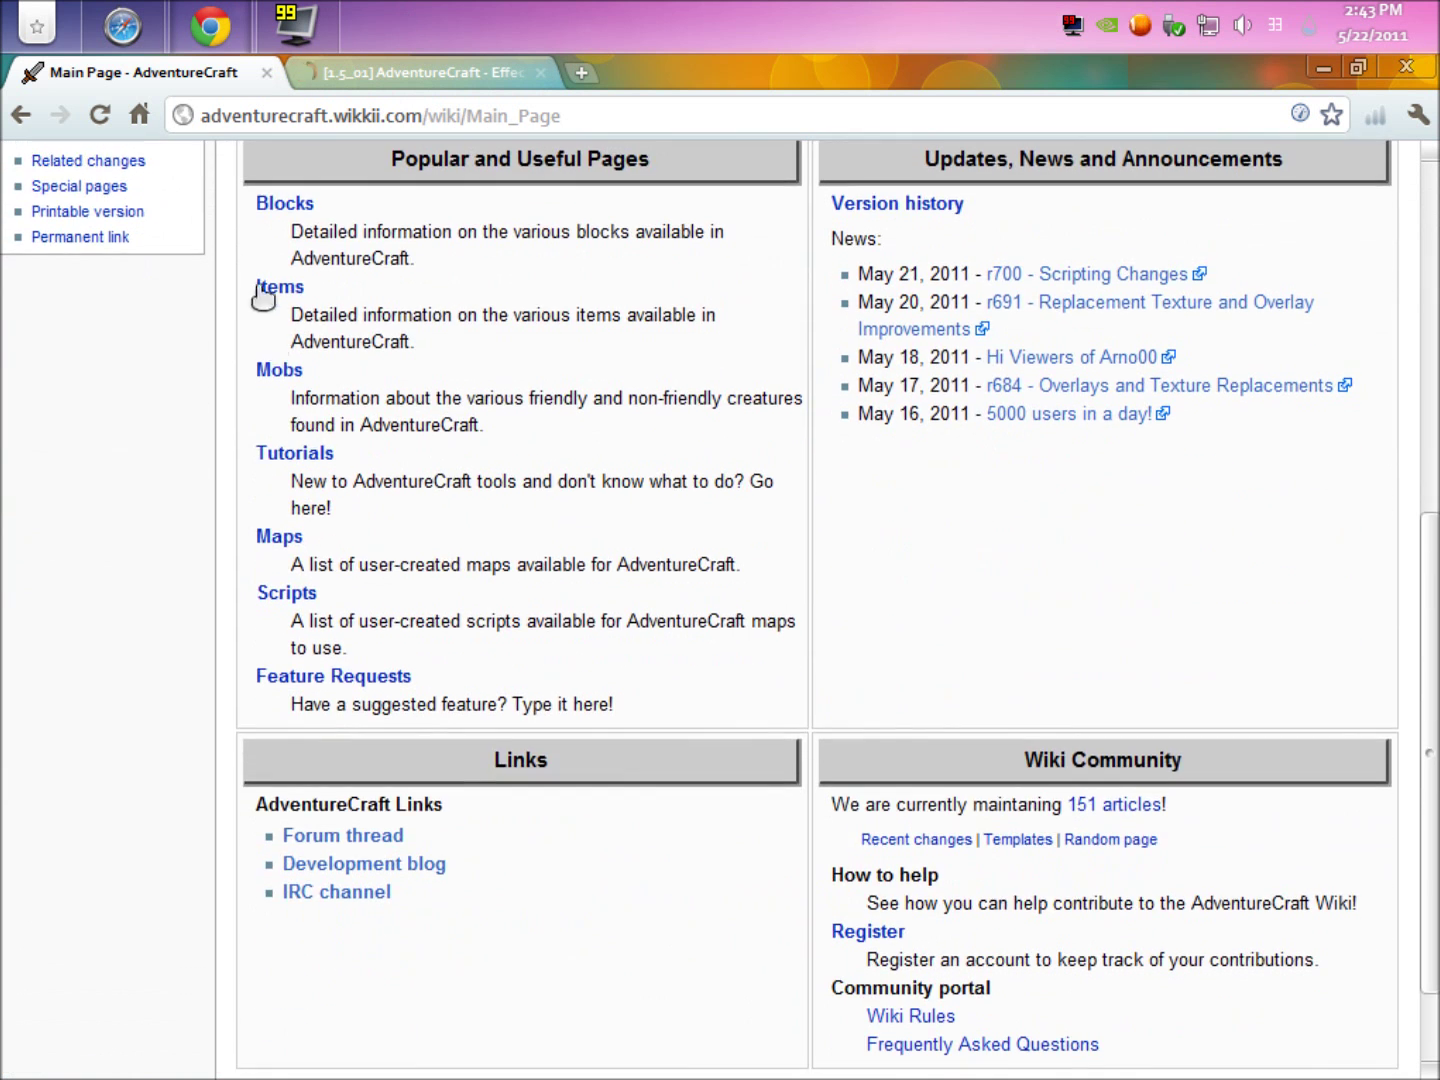
{"action": "left_click", "coordinate": [286, 538]}
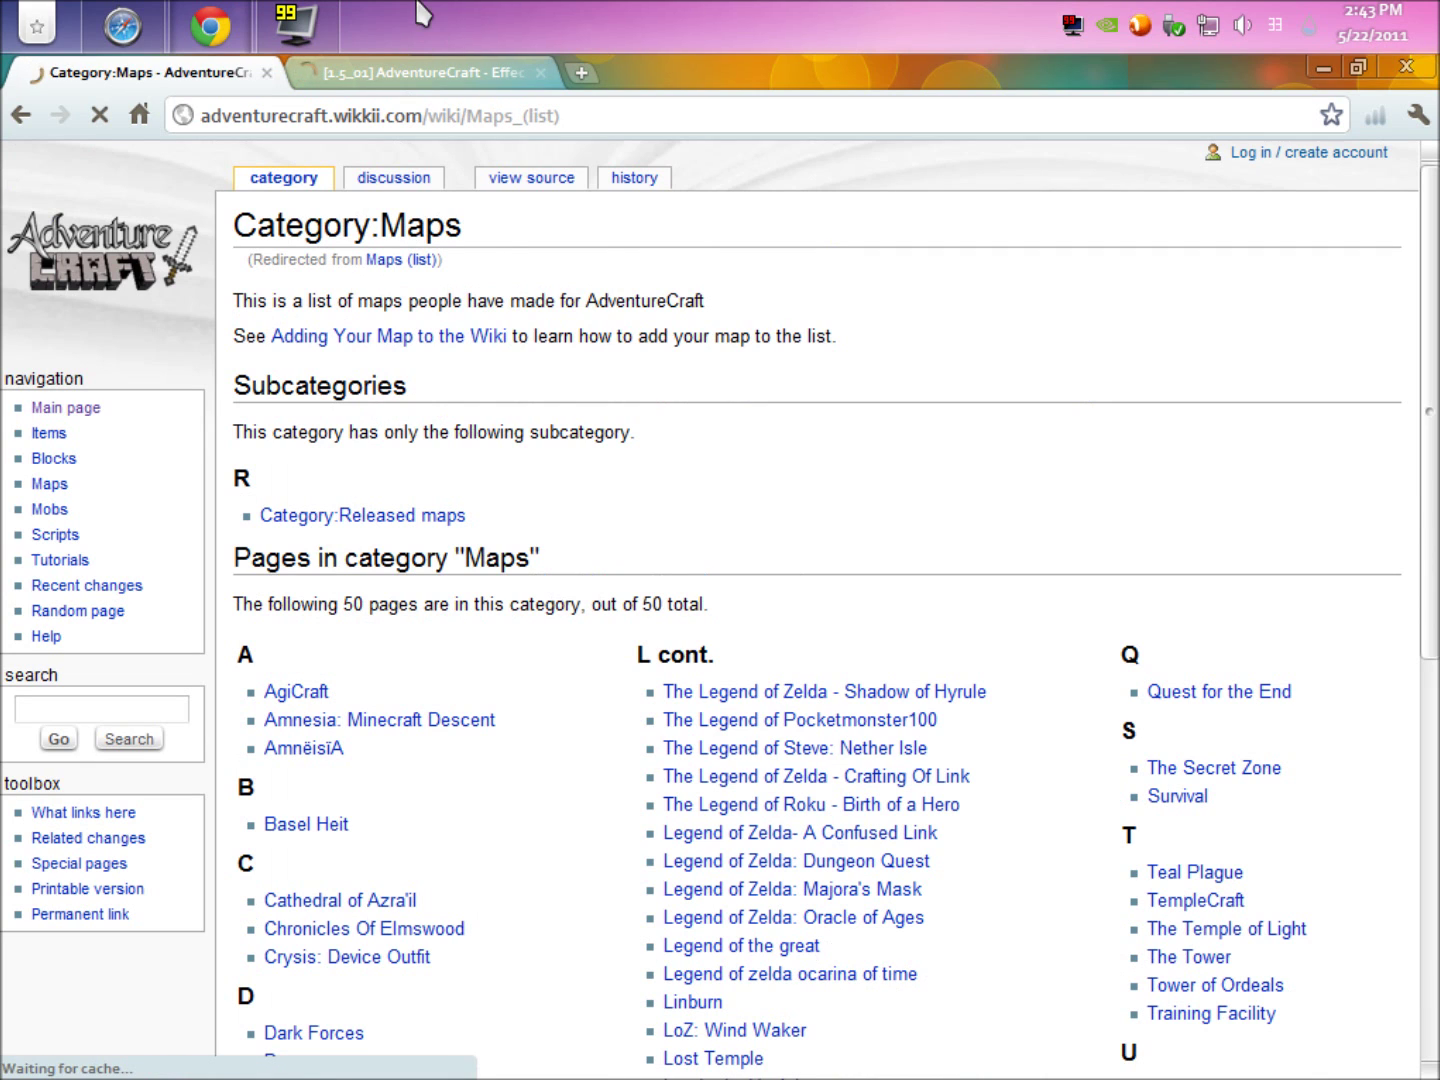
- Examine the AdventureCraft forum thread's first post down to its Installing + Running instructions and Downloads links
{"action": "left_click", "coordinate": [395, 72]}
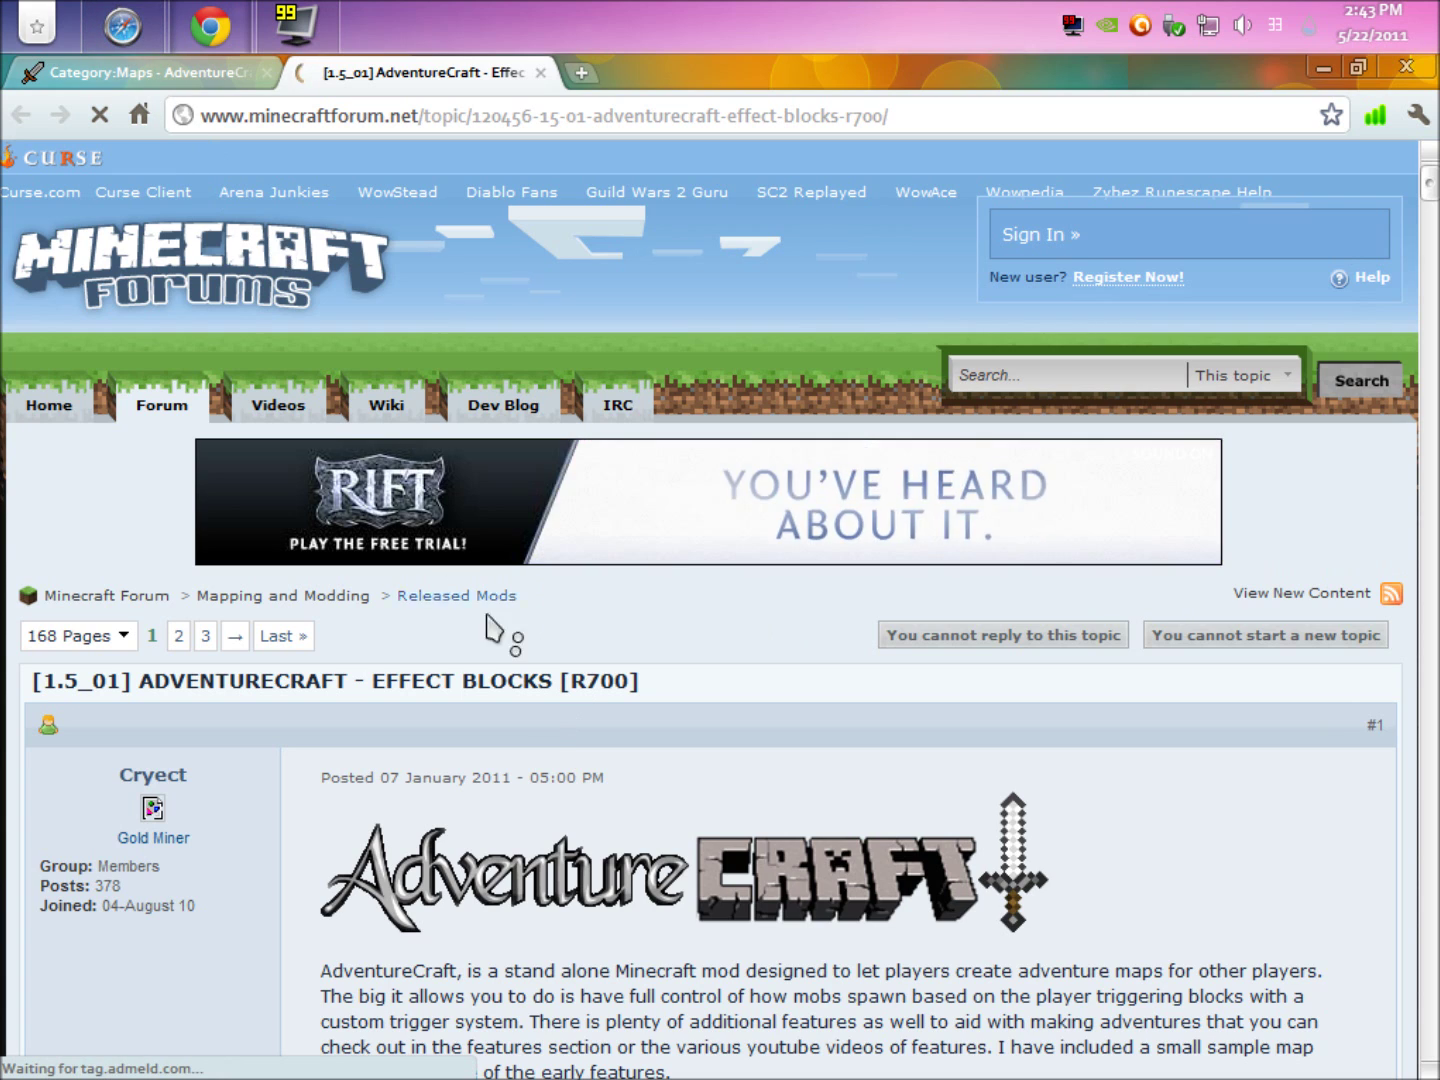
{"action": "scroll", "coordinate": [549, 703], "scroll_direction": "down", "scroll_amount": 5}
{"action": "scroll", "coordinate": [549, 703], "scroll_direction": "down", "scroll_amount": 8}
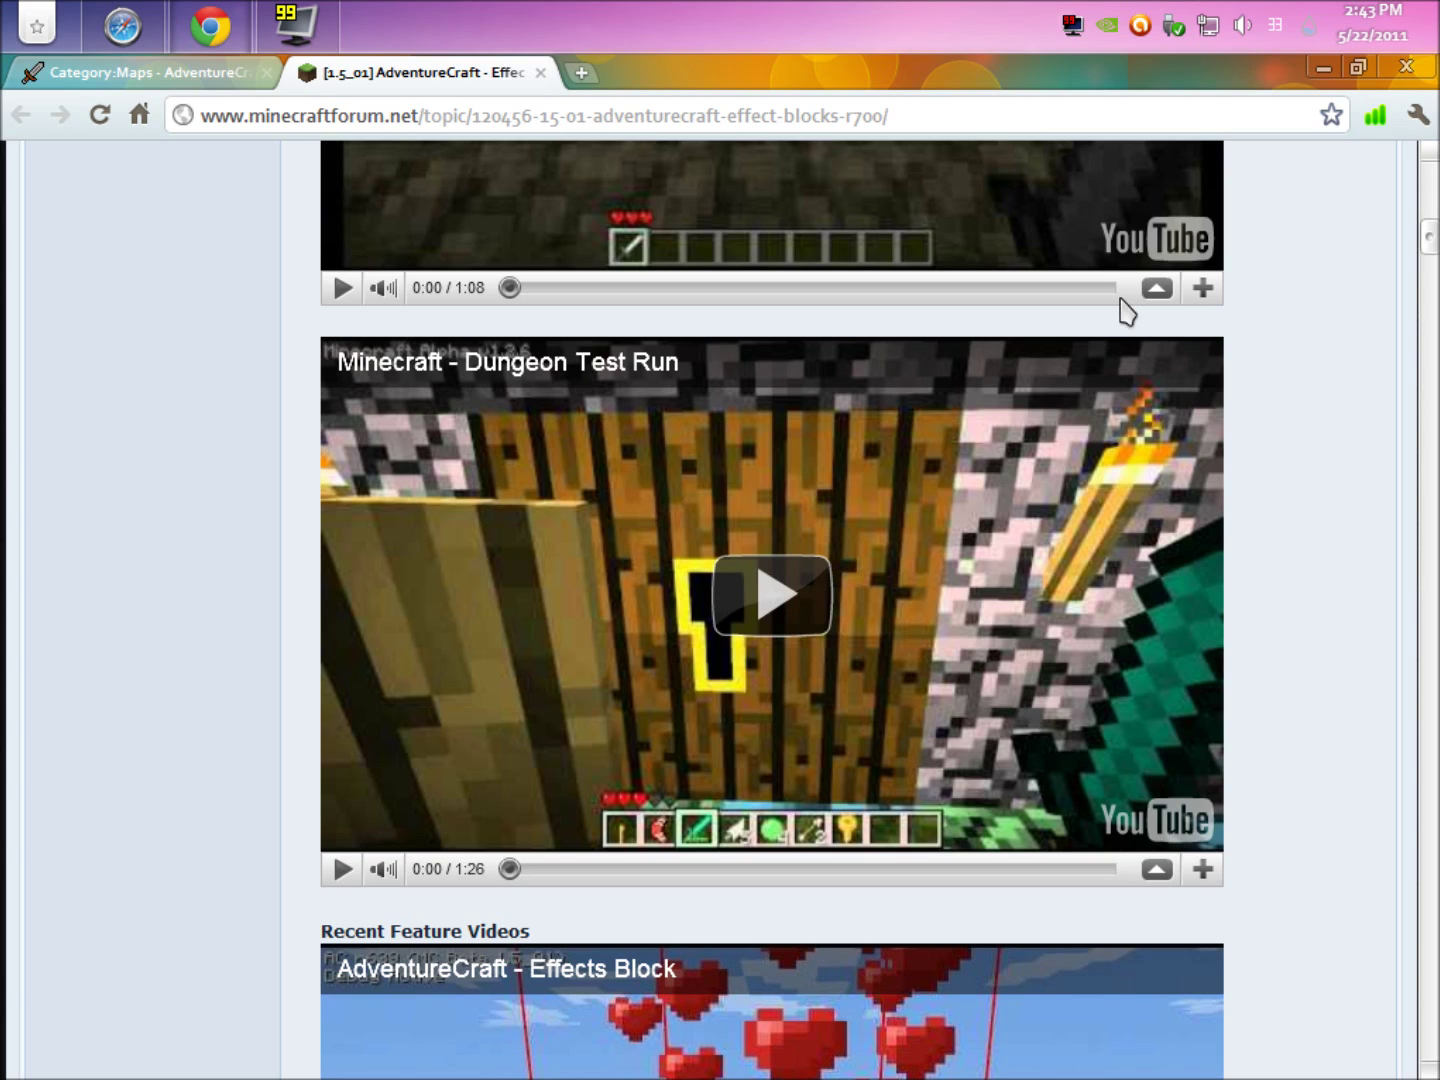
{"action": "scroll", "coordinate": [540, 481], "scroll_direction": "down", "scroll_amount": 20}
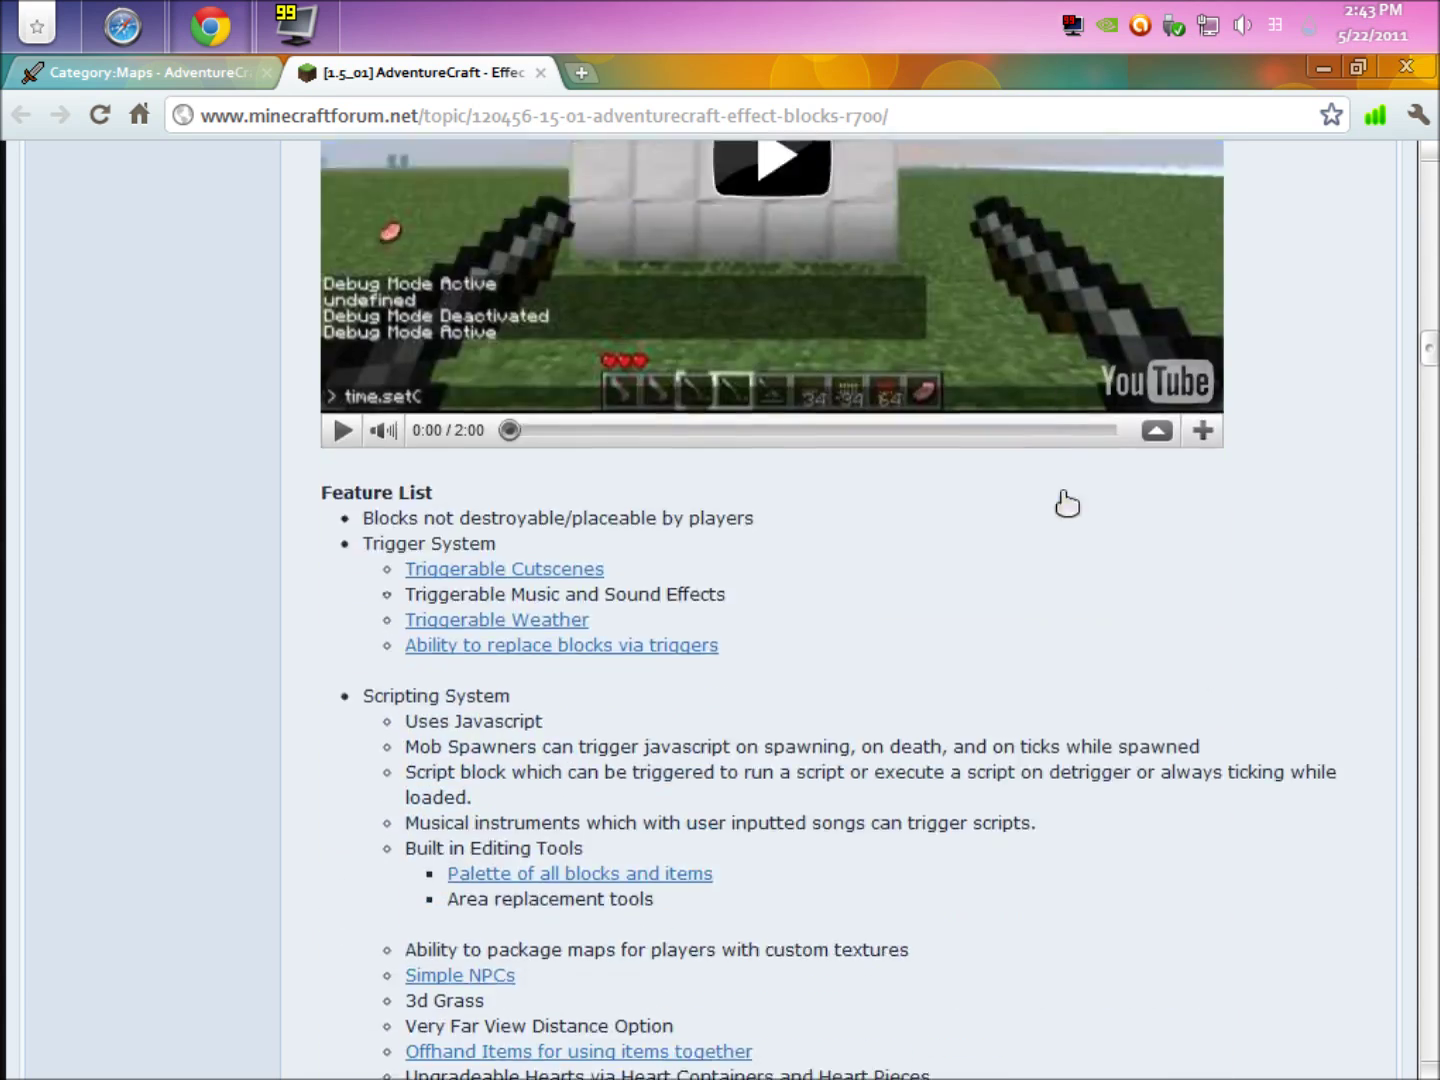
{"action": "scroll", "coordinate": [1068, 502], "scroll_direction": "down", "scroll_amount": 20}
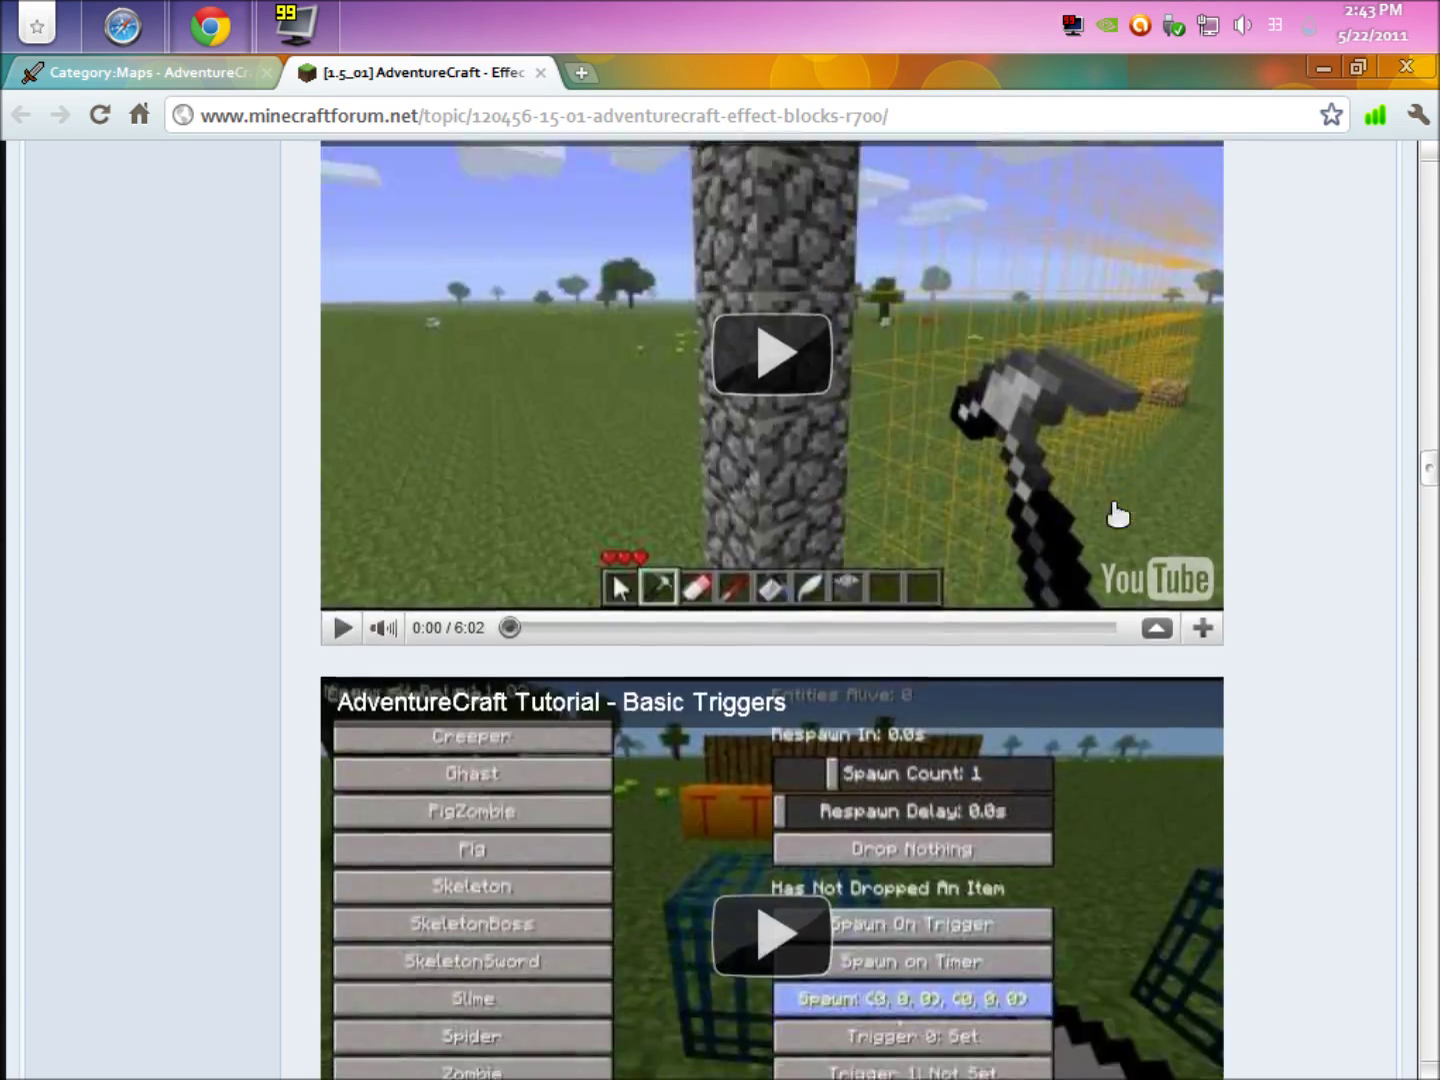
{"action": "scroll", "coordinate": [1117, 514], "scroll_direction": "down", "scroll_amount": 20}
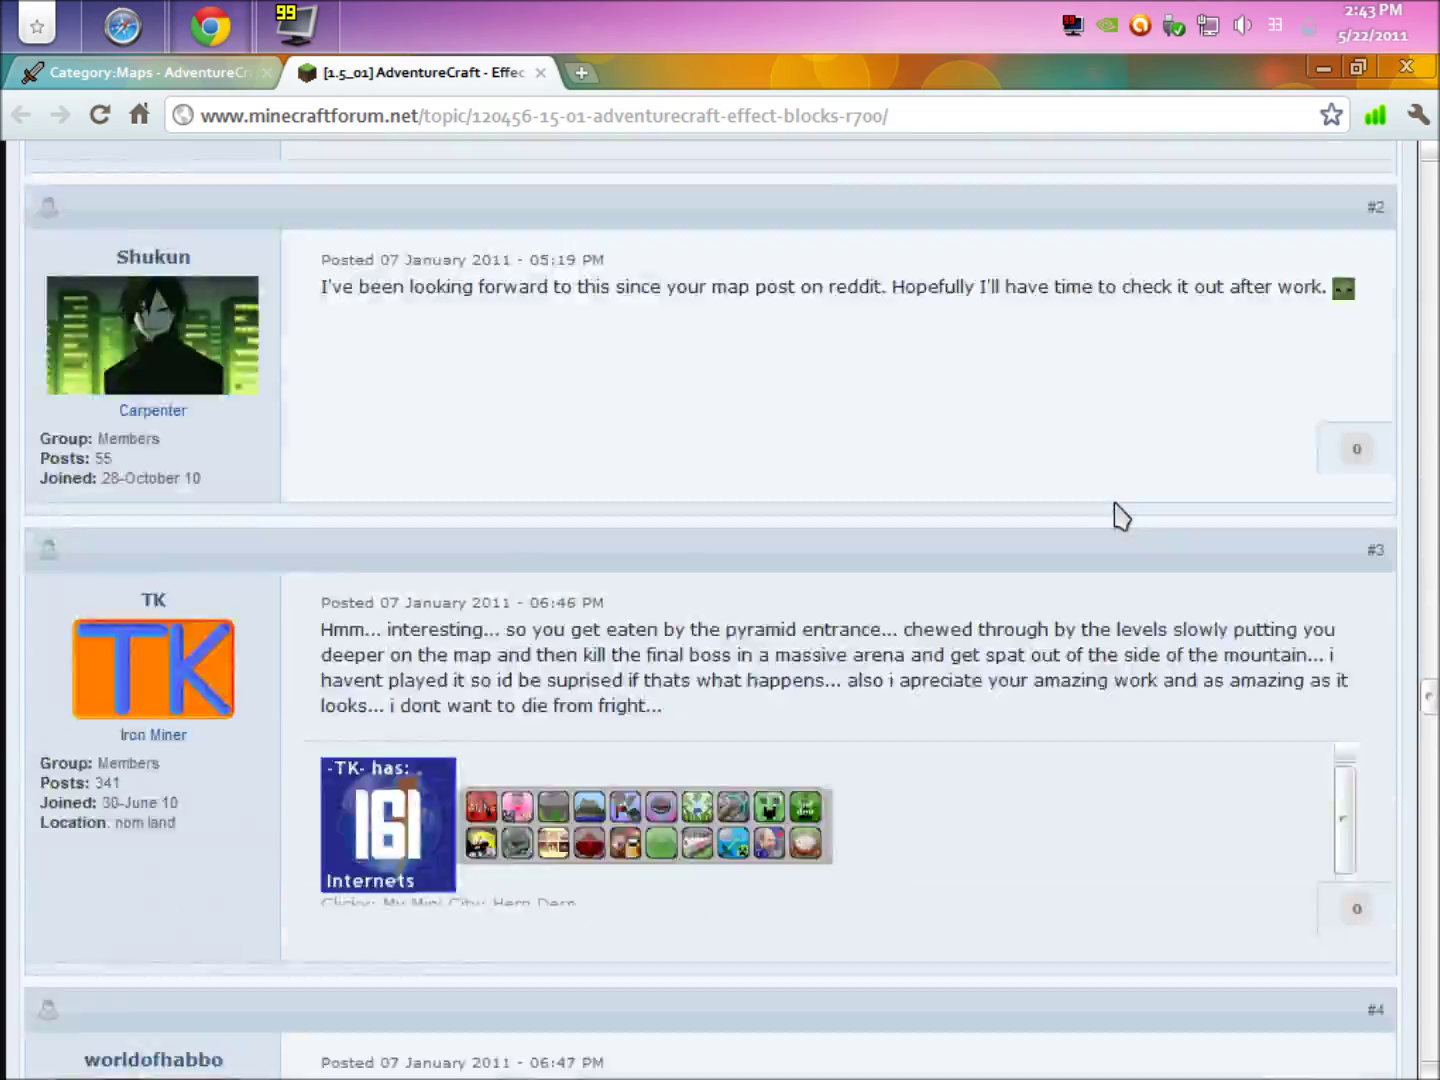
{"action": "scroll", "coordinate": [1119, 512], "scroll_direction": "up", "scroll_amount": 8}
{"action": "scroll", "coordinate": [705, 520], "scroll_direction": "down", "scroll_amount": 2}
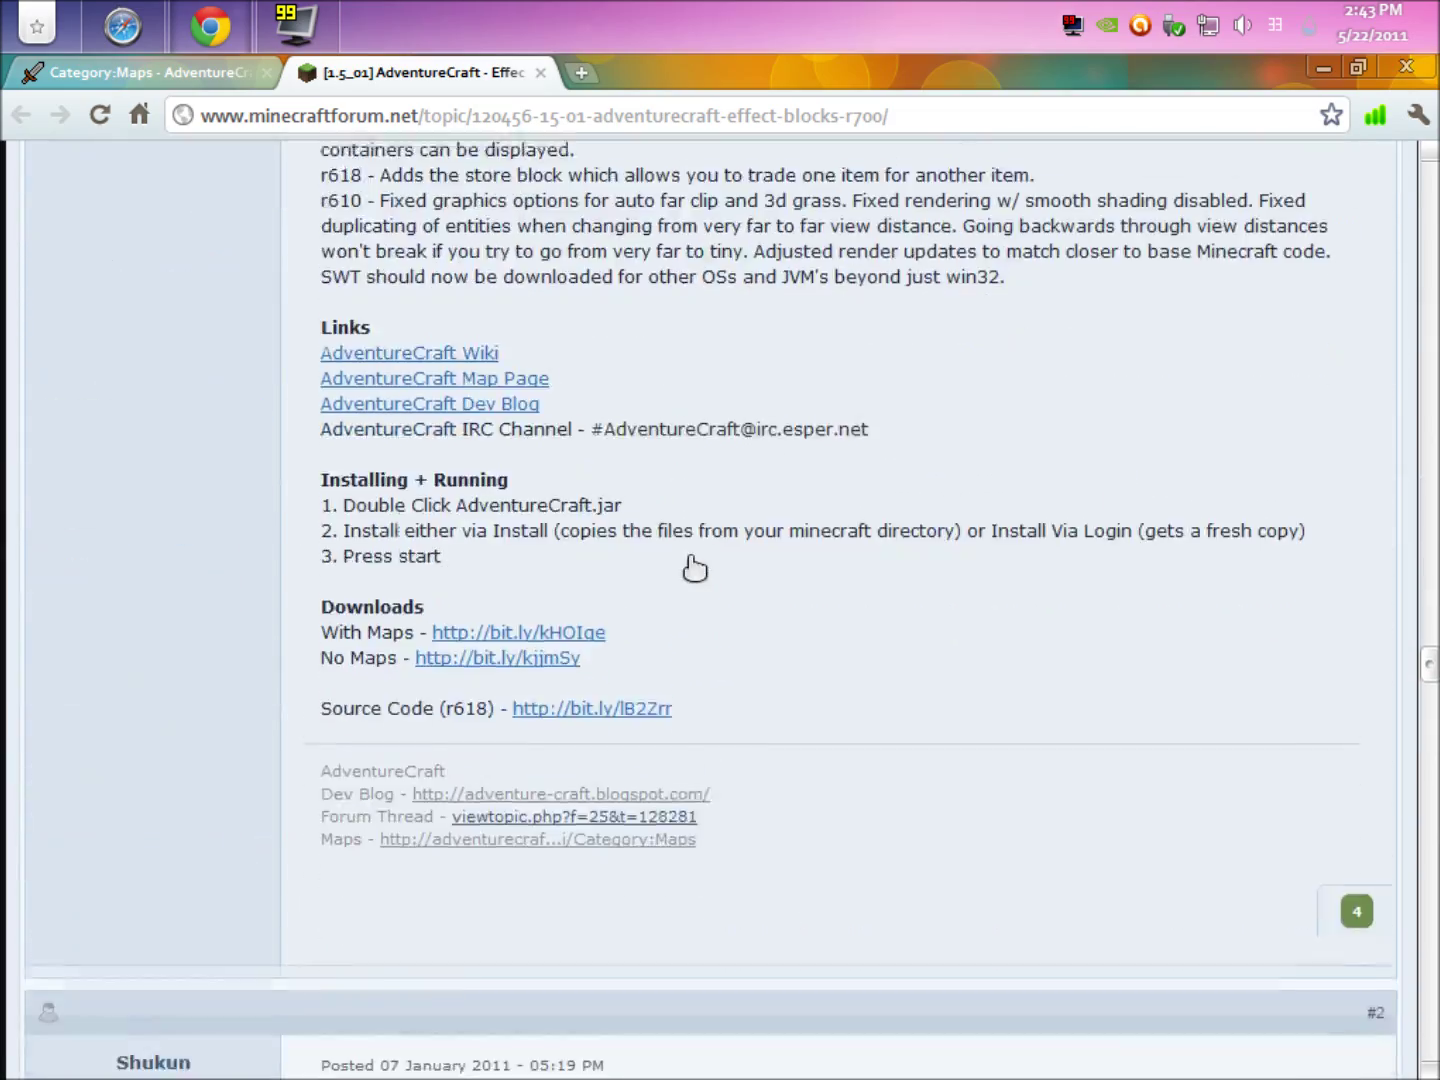
{"action": "scroll", "coordinate": [690, 567], "scroll_direction": "up", "scroll_amount": 8}
{"action": "scroll", "coordinate": [692, 569], "scroll_direction": "down", "scroll_amount": 10}
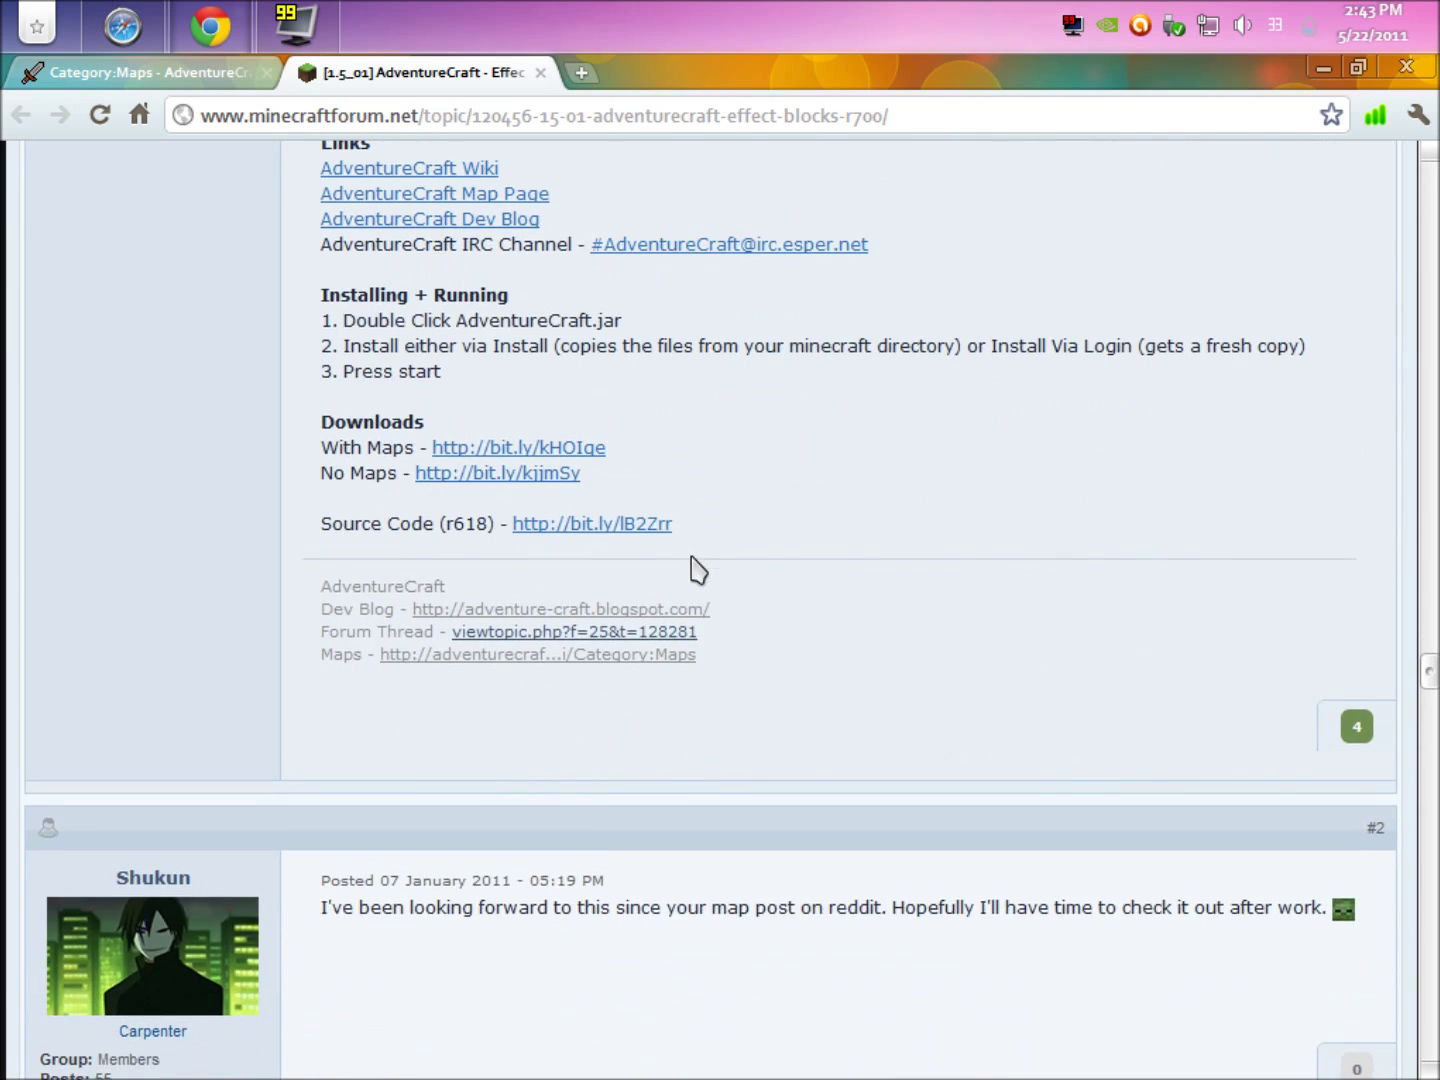
{"action": "scroll", "coordinate": [698, 570], "scroll_direction": "up", "scroll_amount": 3}
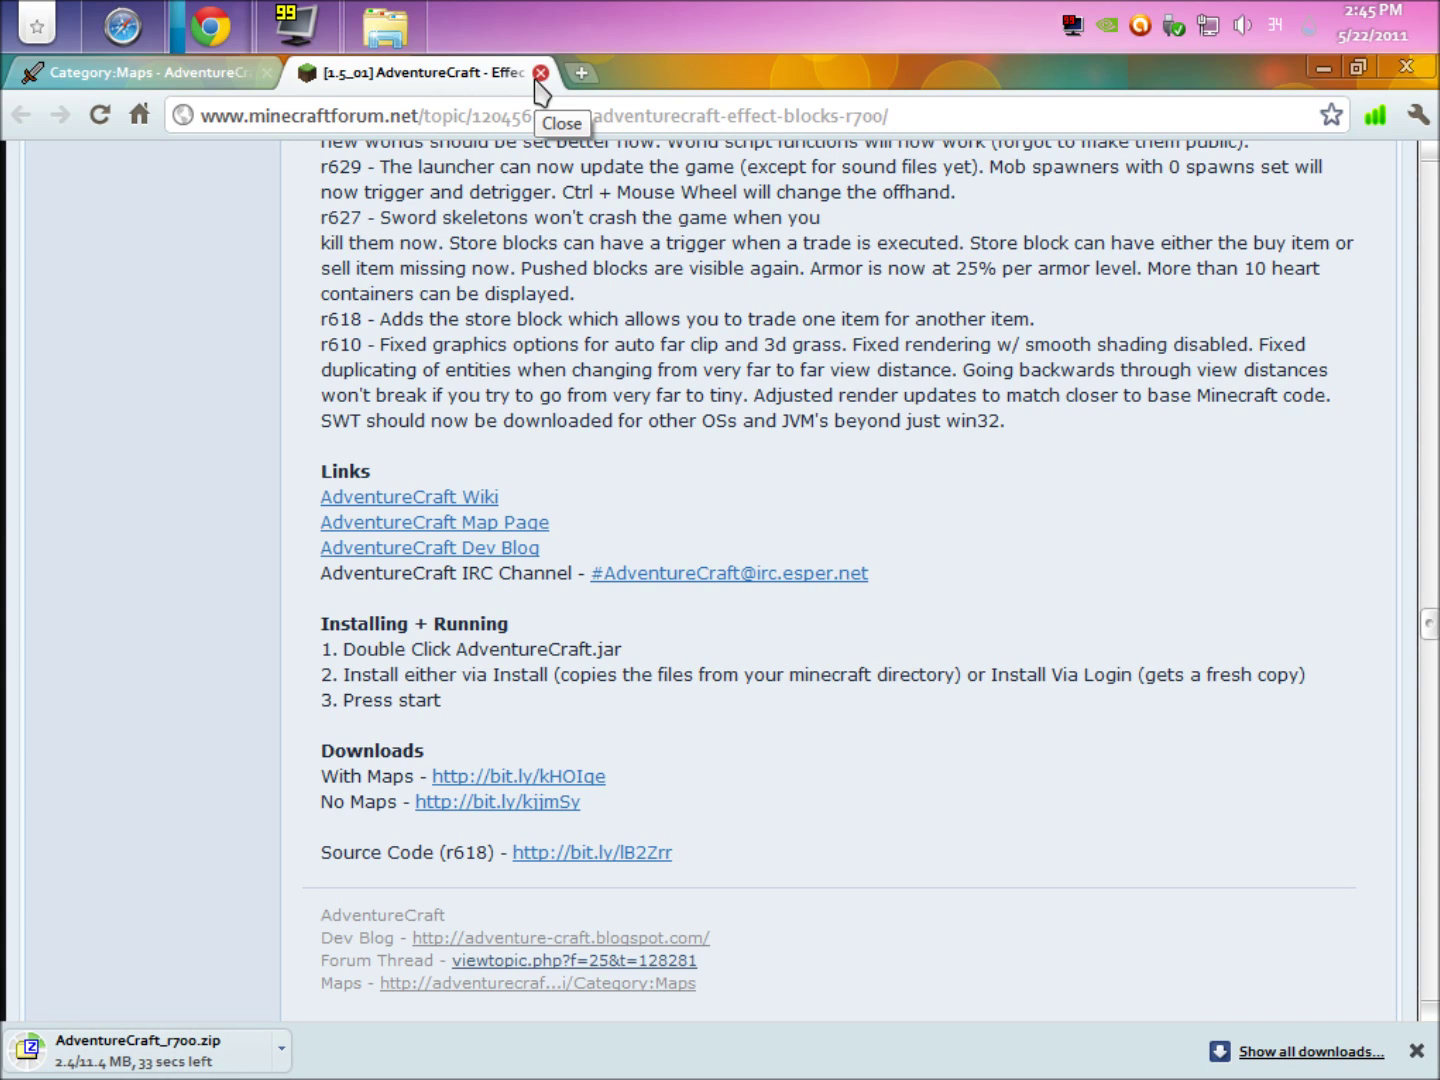
- Close the forum thread and bring up the wiki's Maps list from its Main Page
{"action": "left_click", "coordinate": [540, 73]}
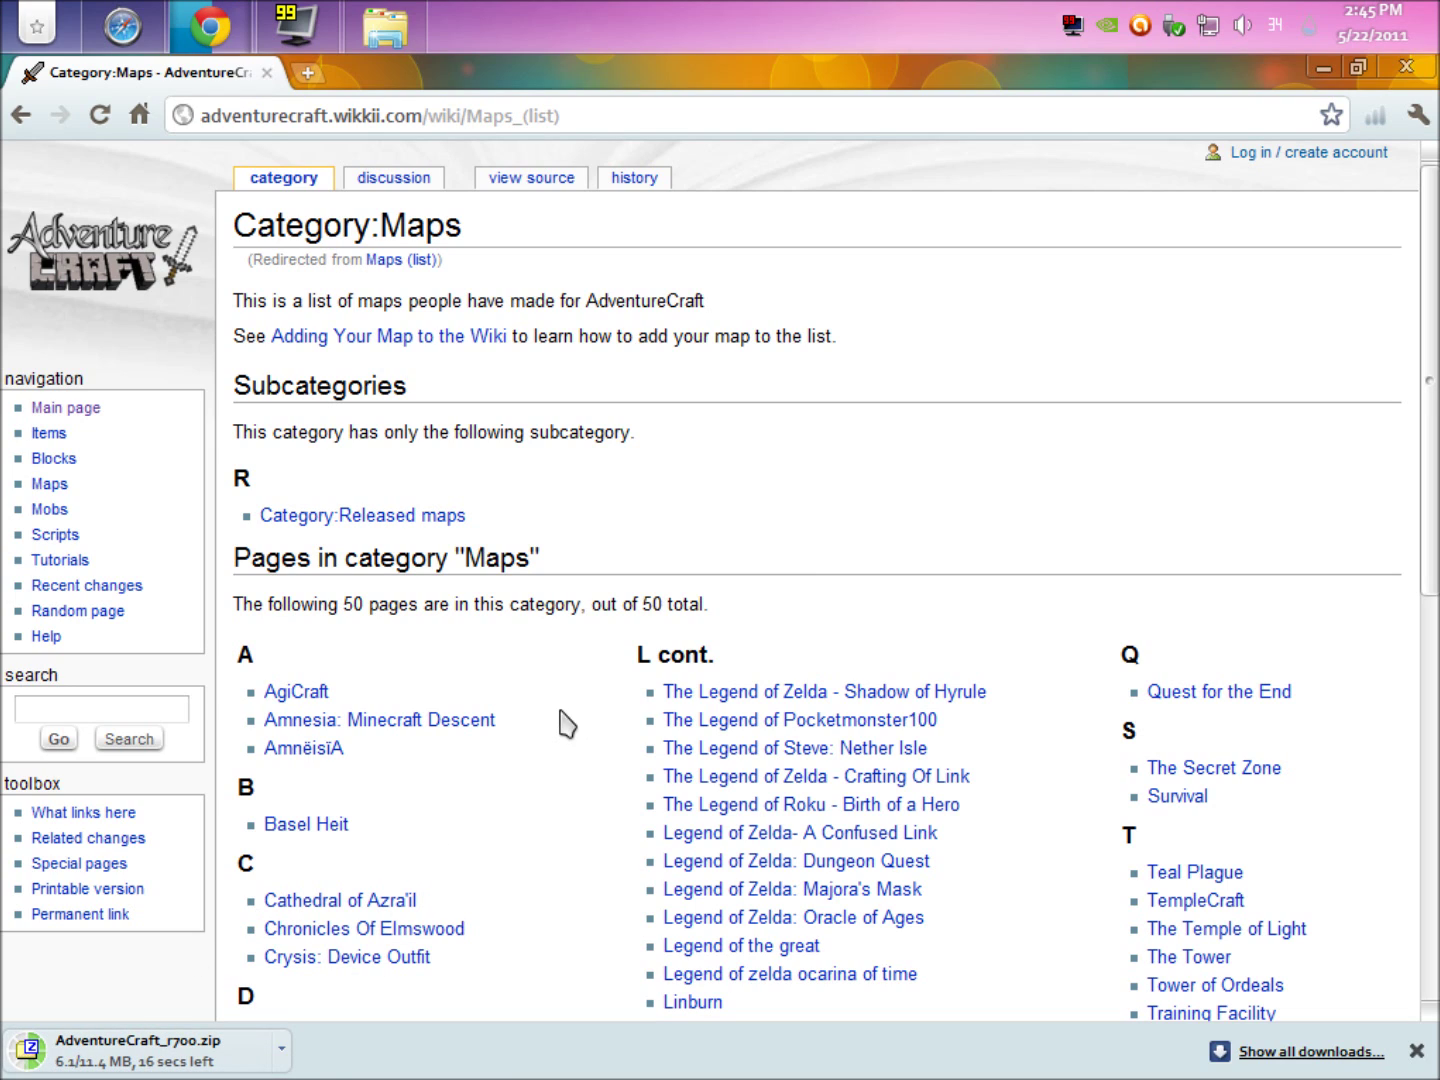
{"action": "left_click", "coordinate": [58, 110]}
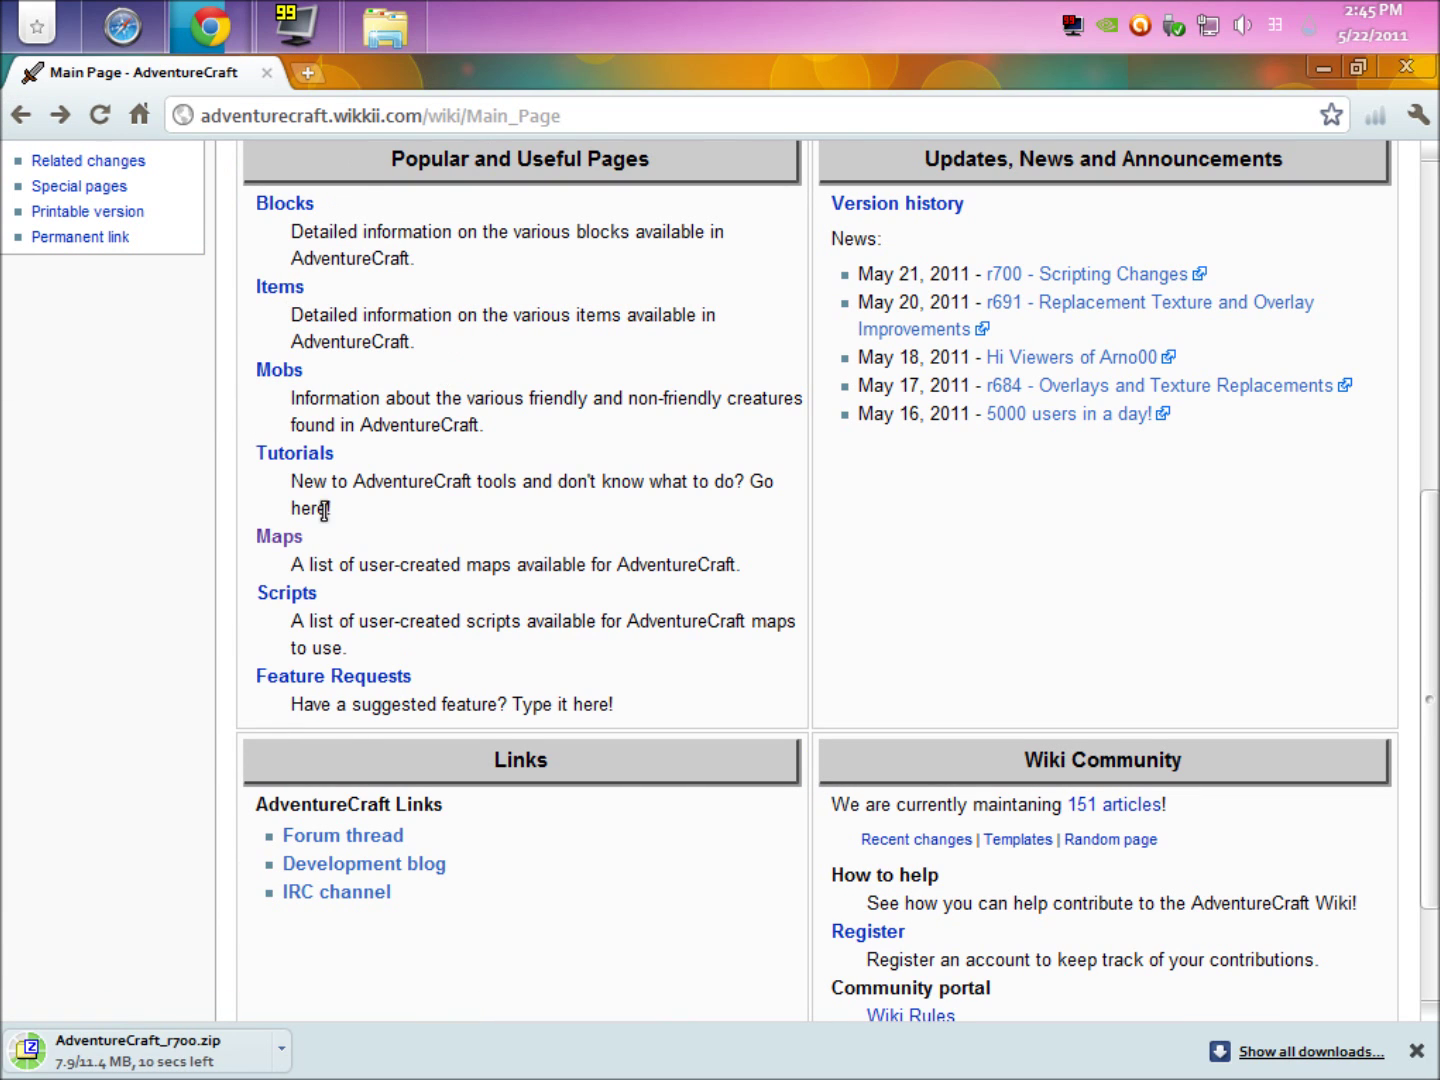
{"action": "left_click", "coordinate": [272, 541]}
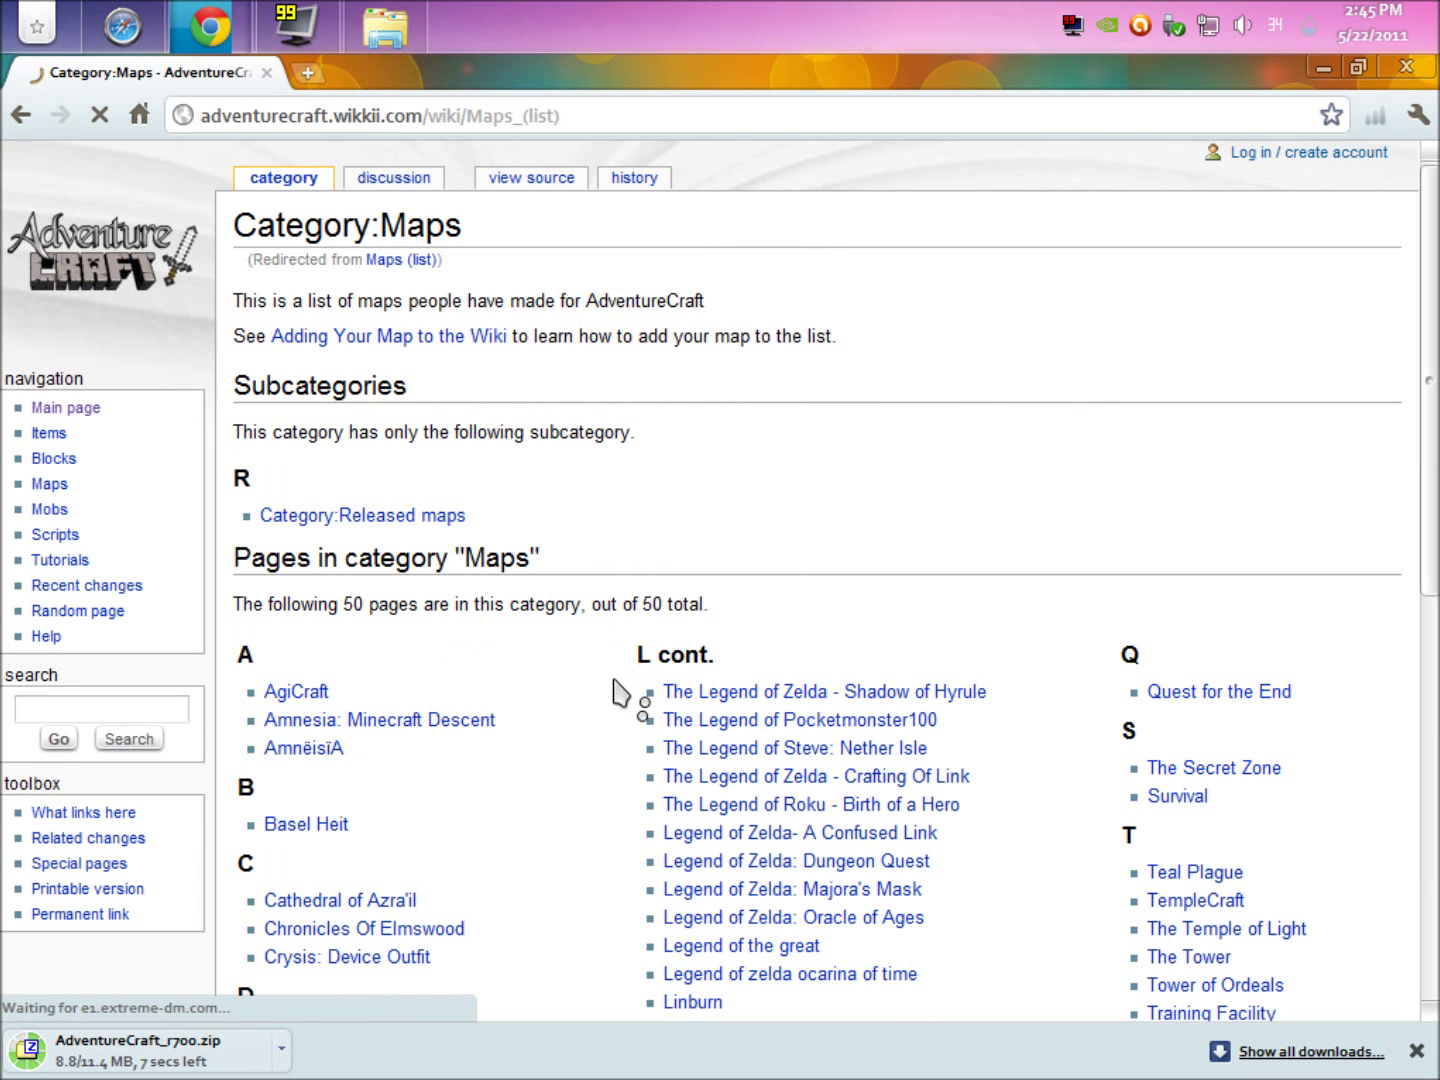
- Choose AgiCraft from the wiki's Maps list and download AgiCraftv3.7.1.zip from MediaFire
{"action": "scroll", "coordinate": [761, 720], "scroll_direction": "down", "scroll_amount": 3}
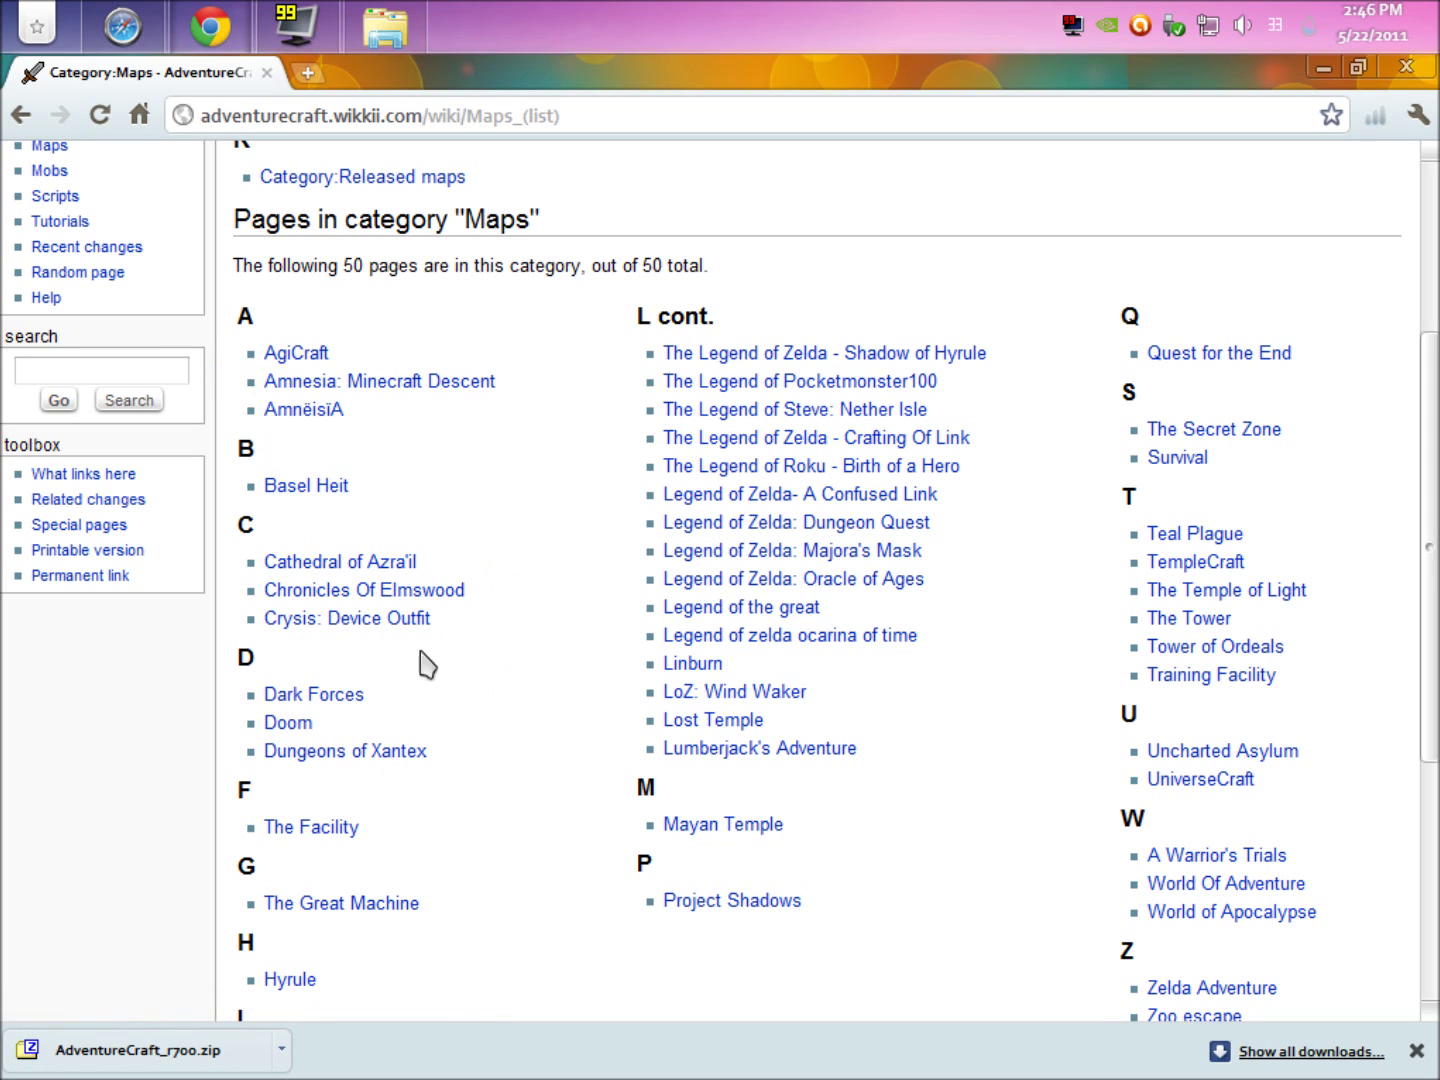
{"action": "scroll", "coordinate": [495, 500], "scroll_direction": "down", "scroll_amount": 3}
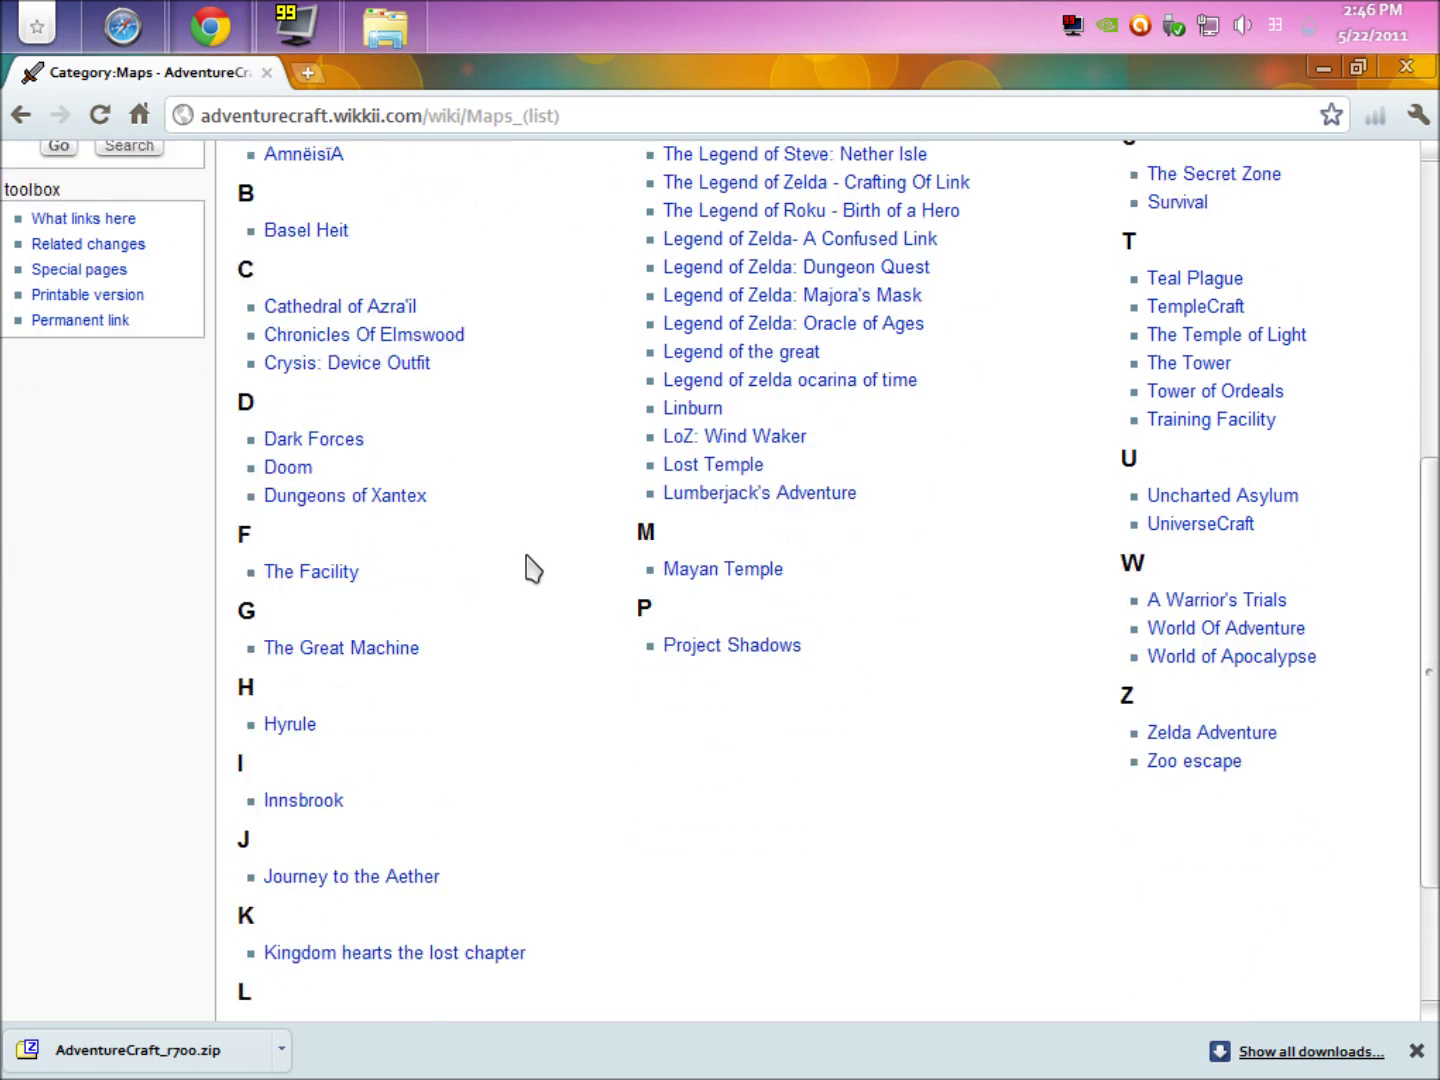
{"action": "scroll", "coordinate": [527, 622], "scroll_direction": "up", "scroll_amount": 6}
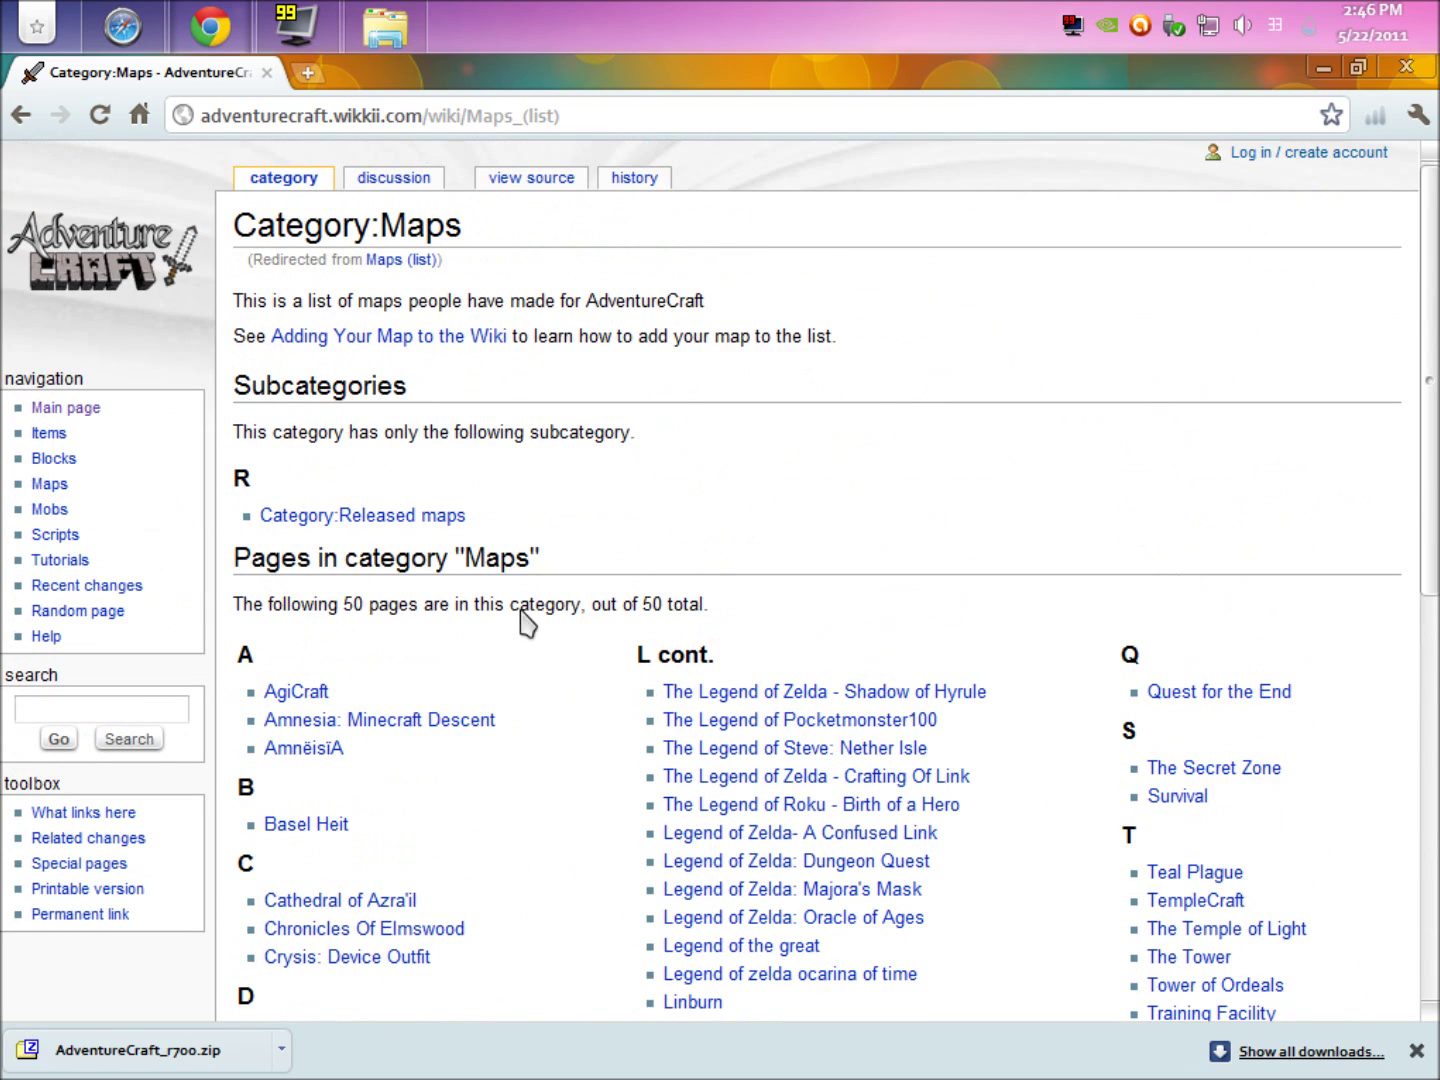
{"action": "left_click", "coordinate": [298, 693]}
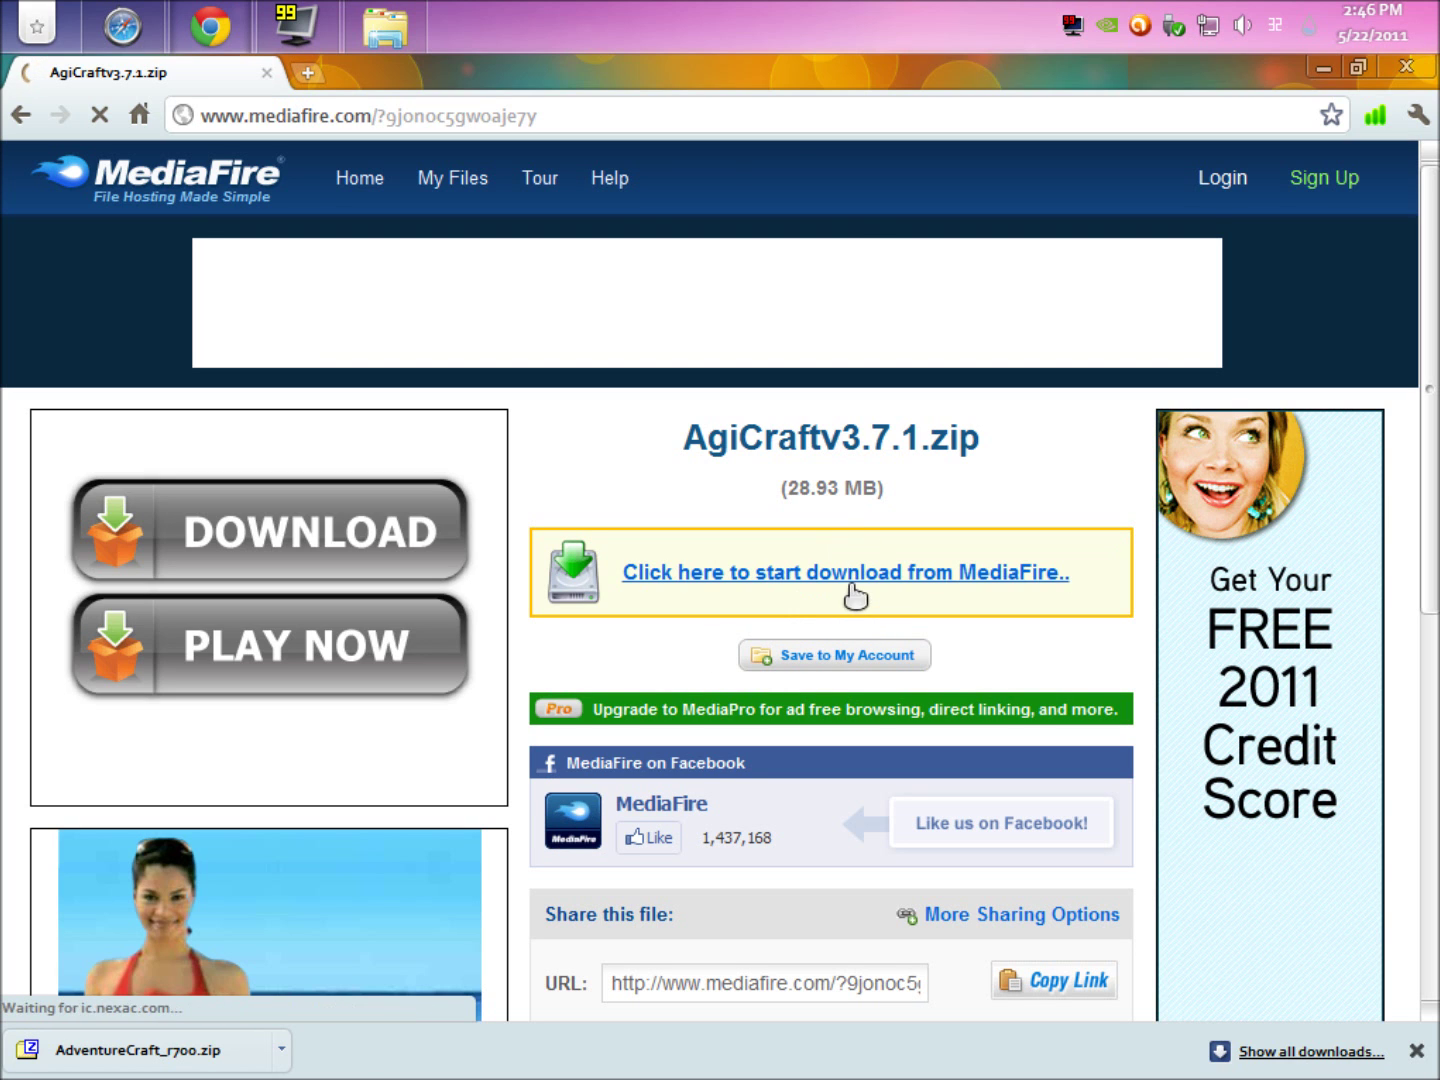
{"action": "left_click", "coordinate": [857, 578]}
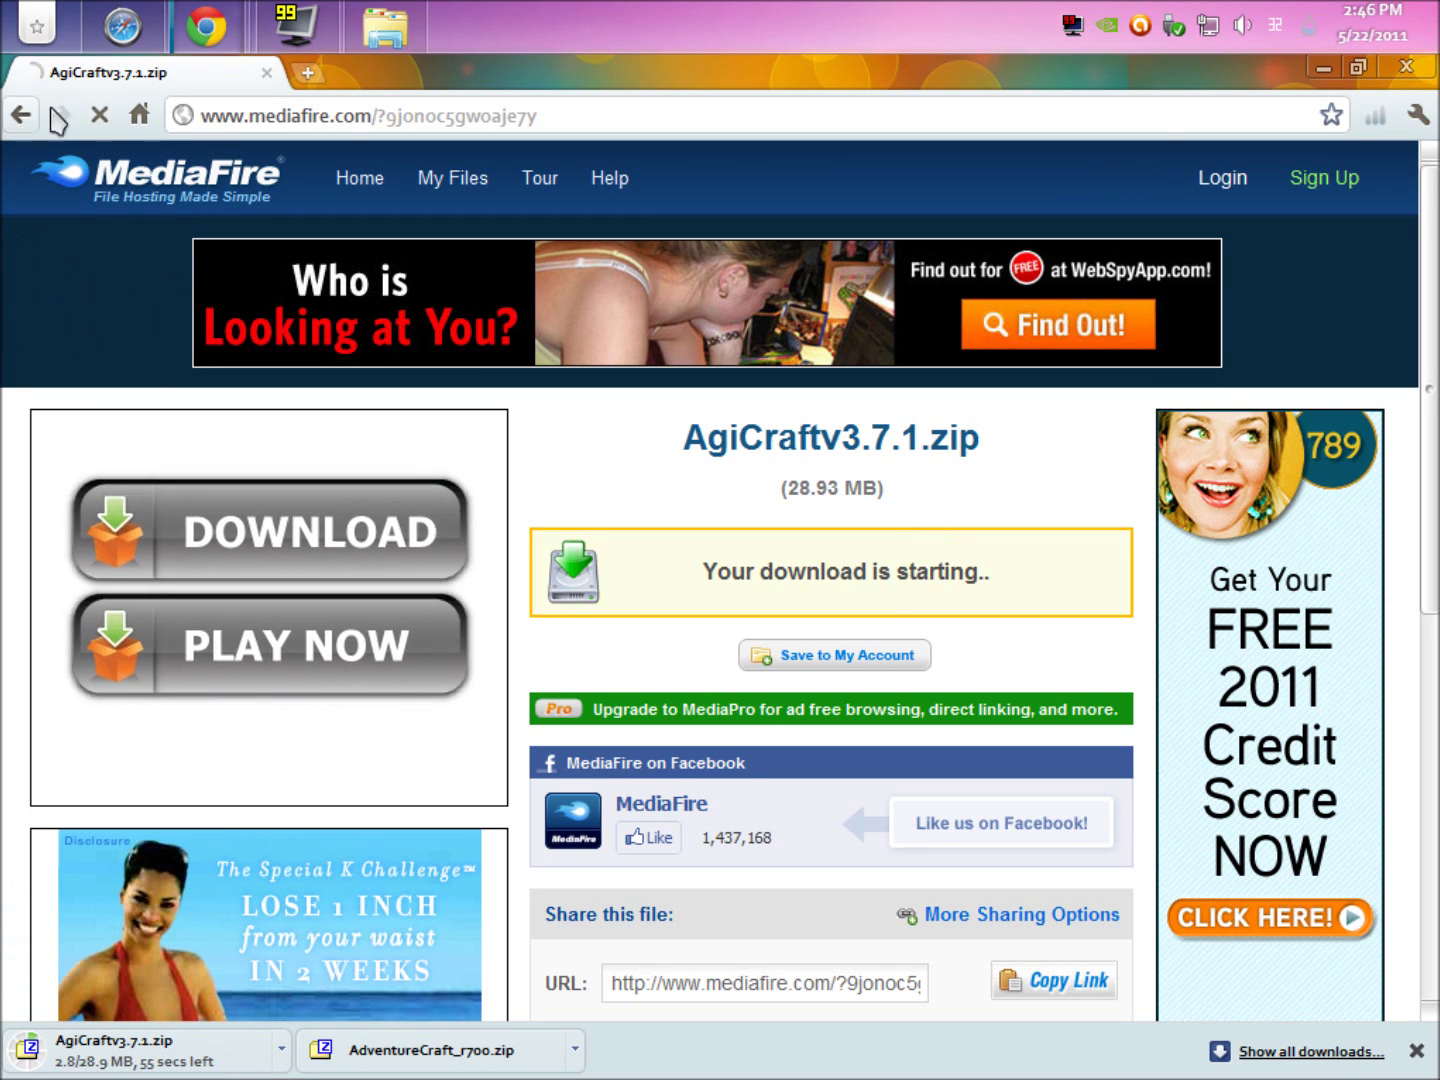
- Return to the AgiCraft wiki page, minimize the browser and close the iPad advertisement pop-up
{"action": "left_click", "coordinate": [20, 114]}
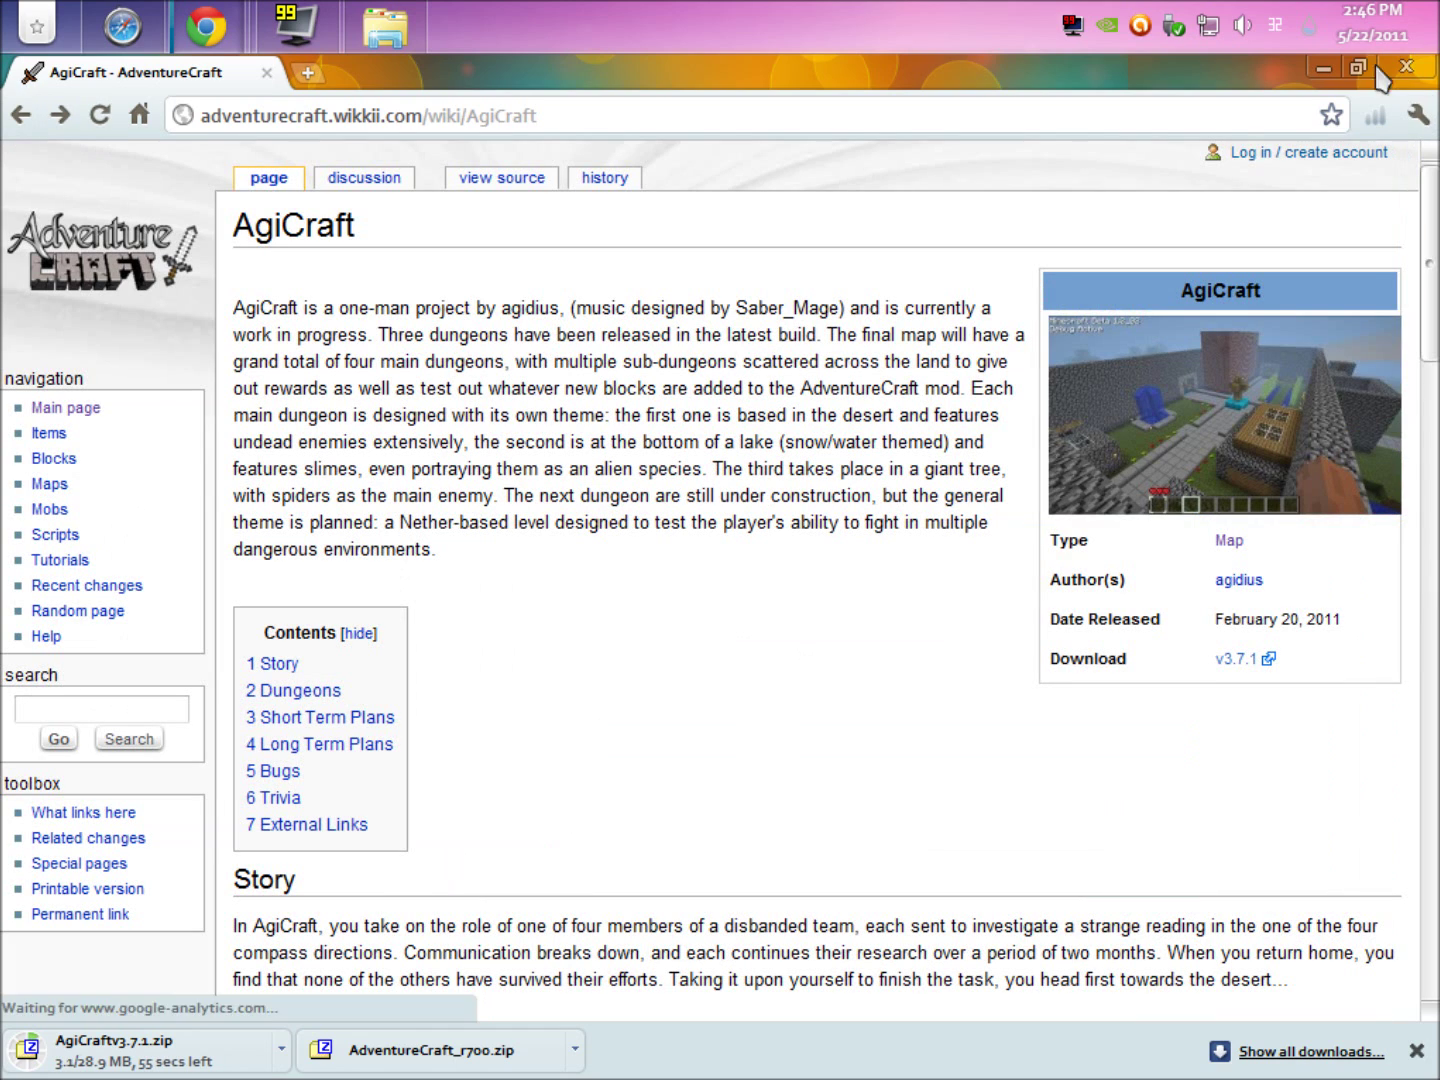
{"action": "left_click", "coordinate": [1320, 70]}
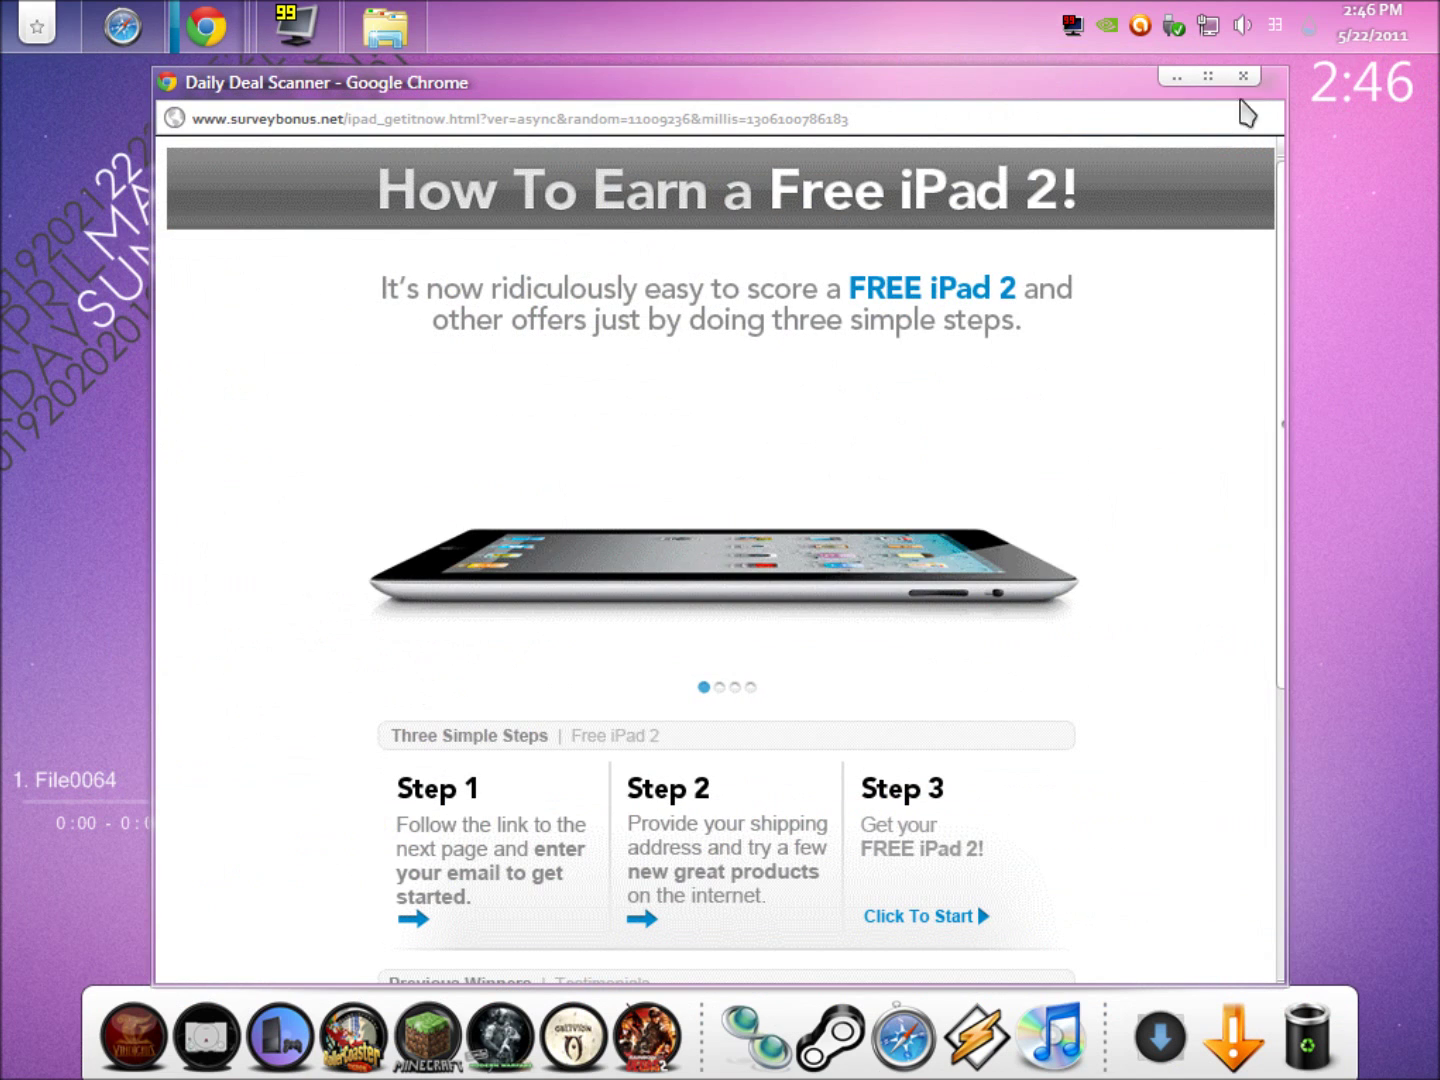
{"action": "left_click", "coordinate": [1245, 77]}
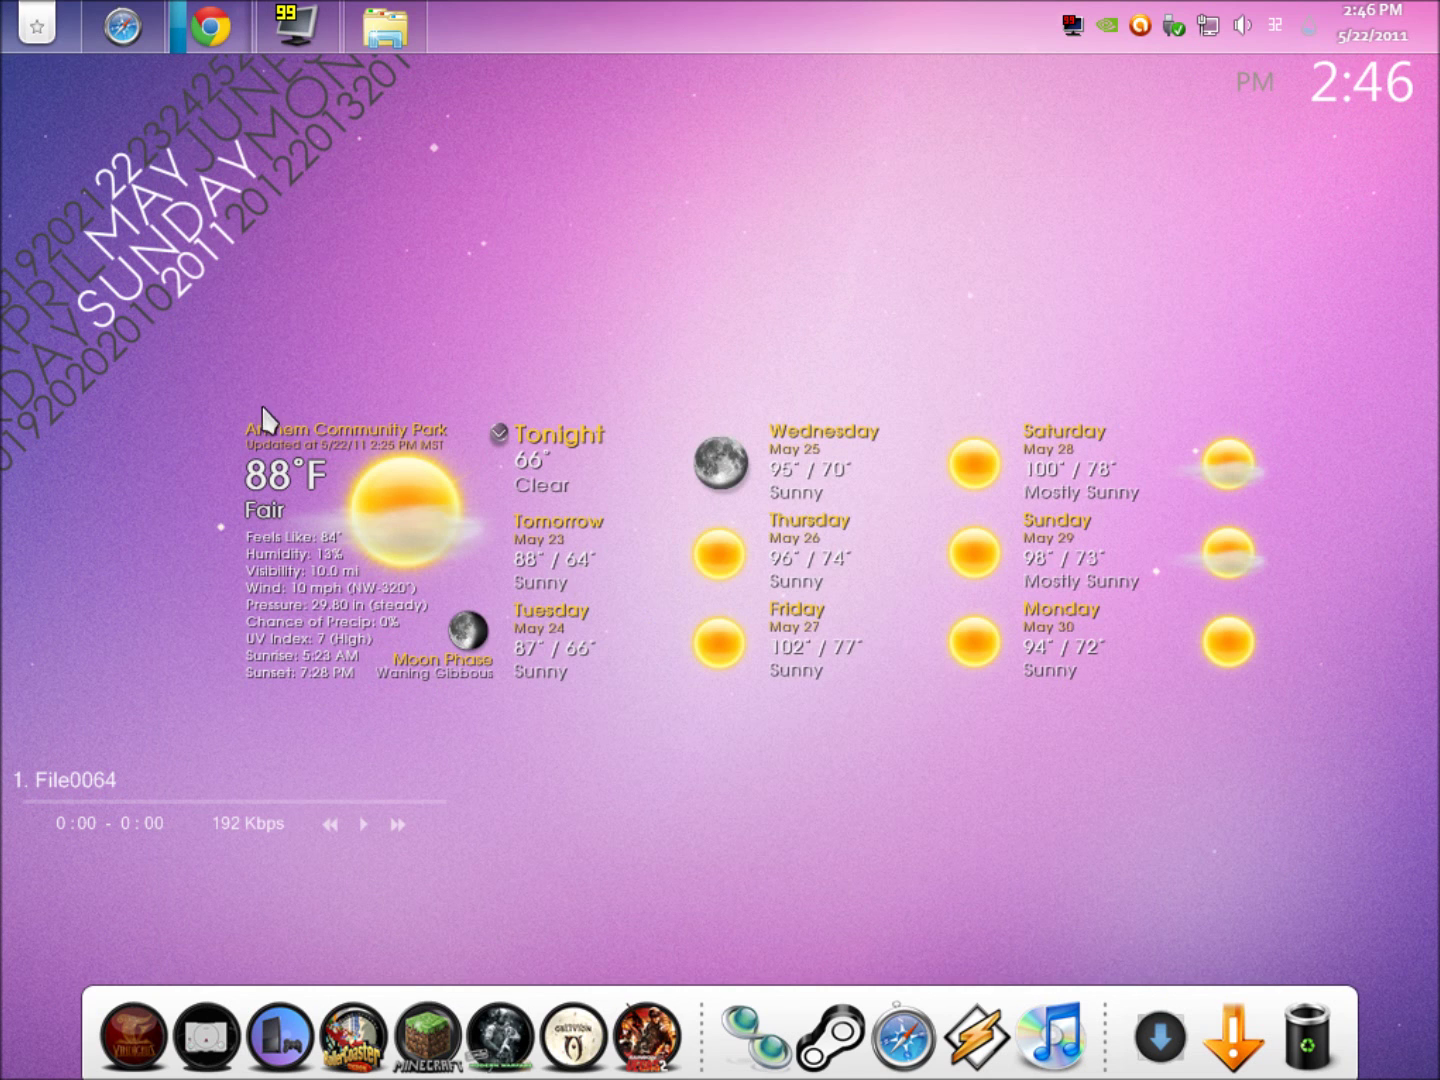
{"action": "left_click", "coordinate": [5, 13]}
{"action": "left_click", "coordinate": [6, 14]}
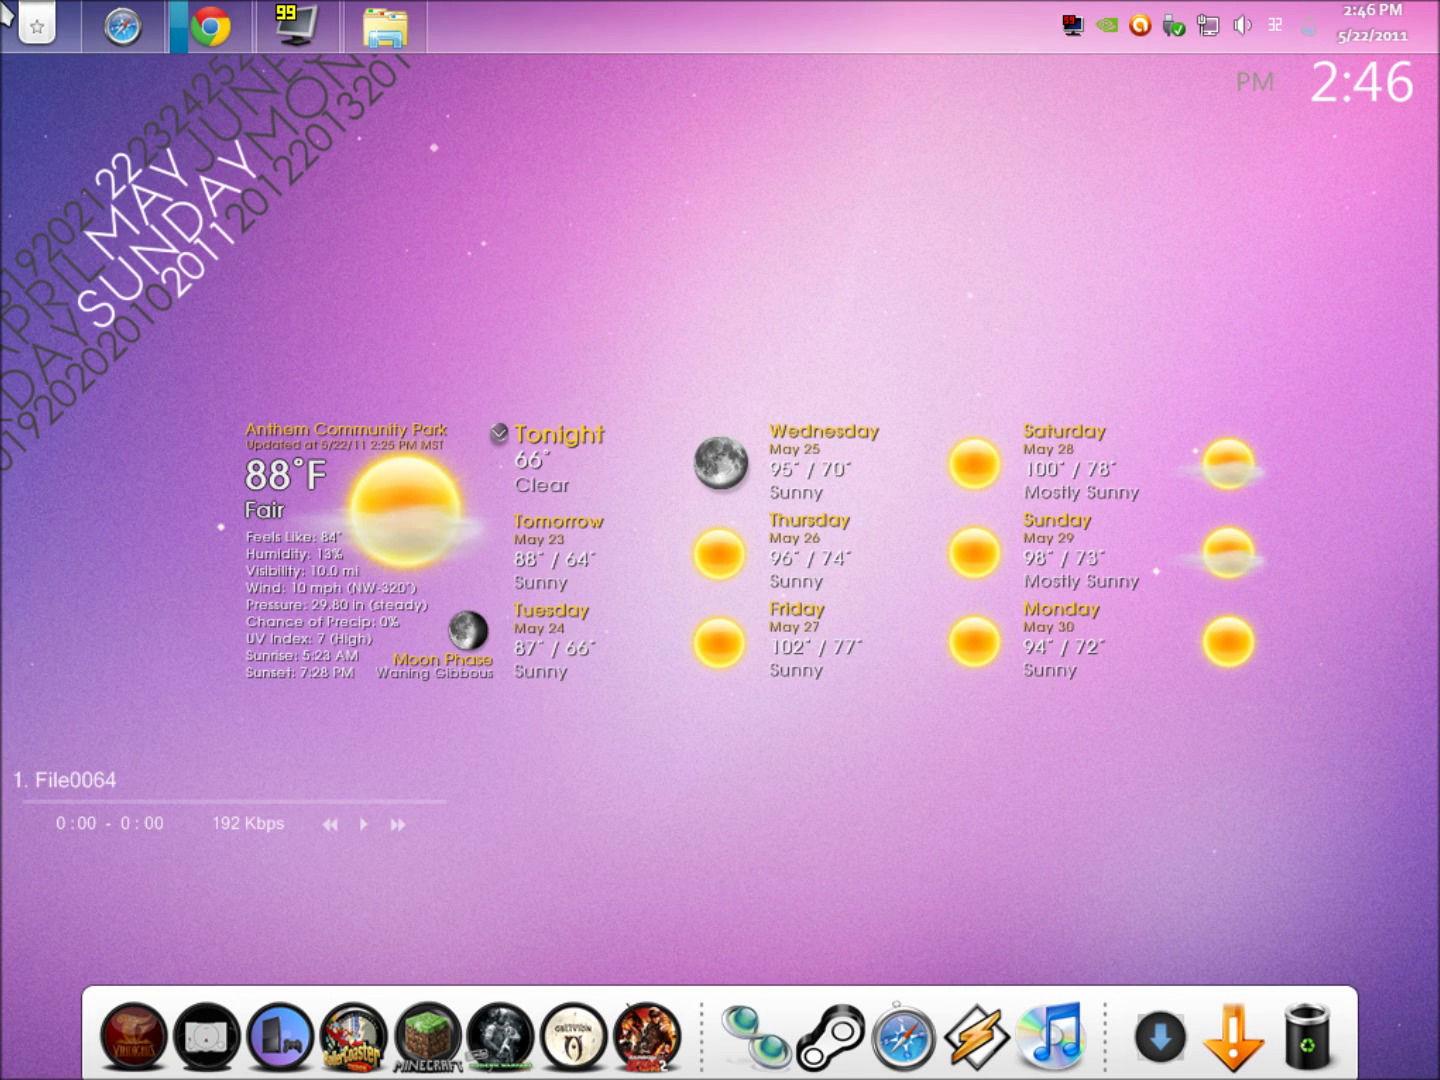
{"action": "left_click", "coordinate": [6, 14]}
{"action": "left_click", "coordinate": [6, 14]}
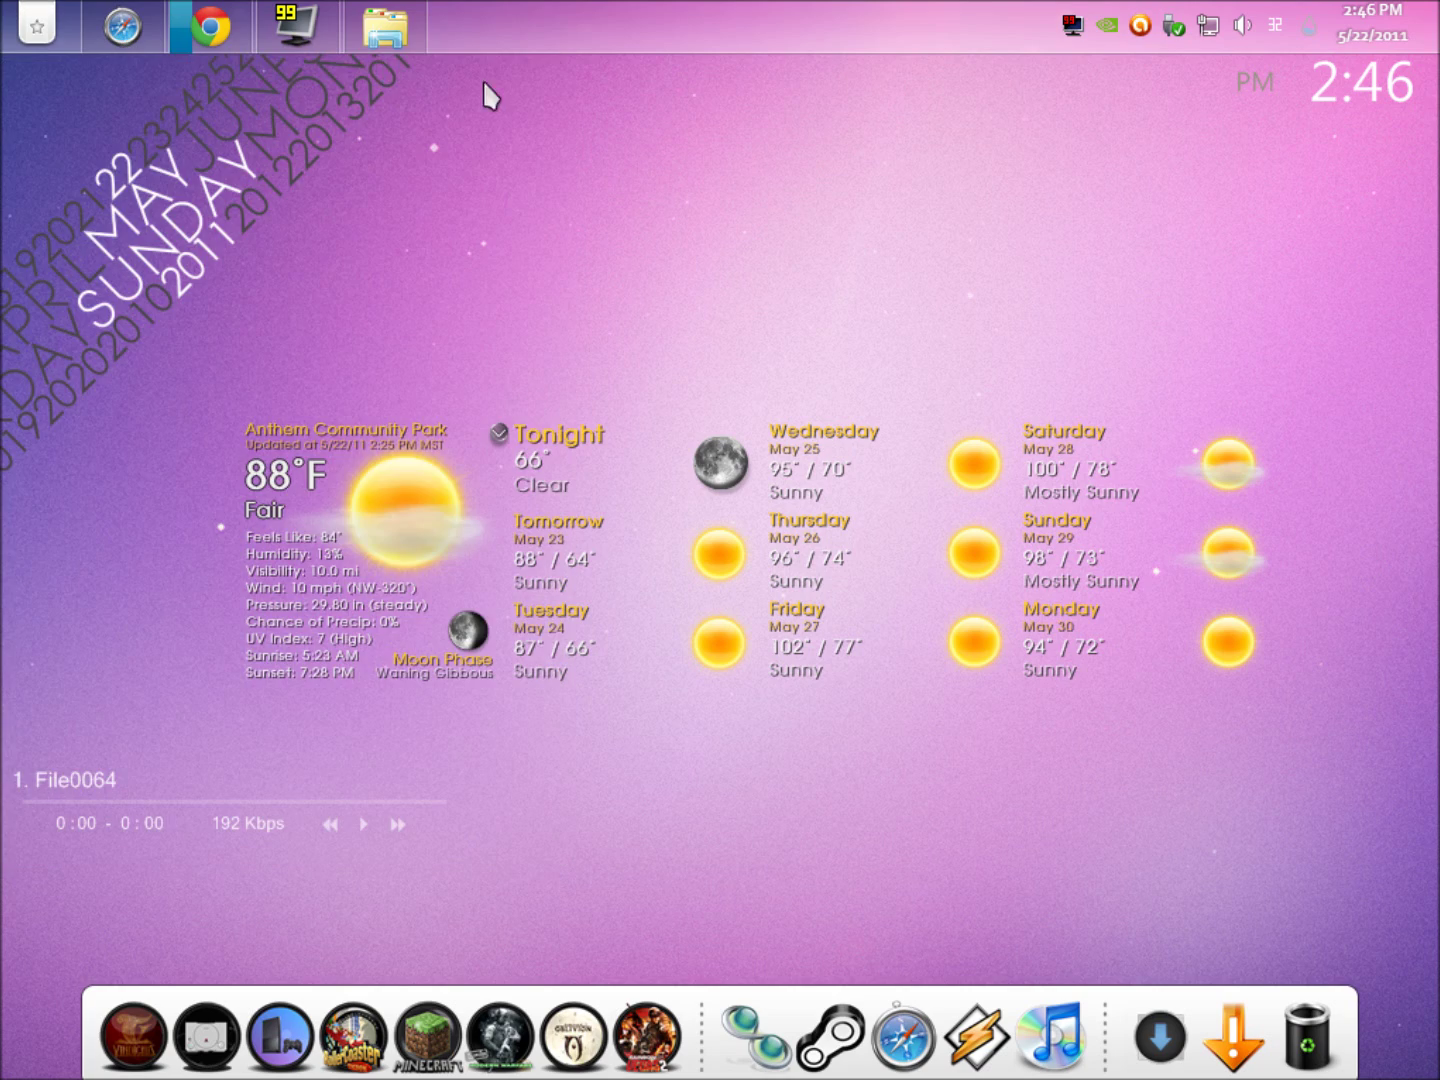
{"action": "left_click", "coordinate": [397, 41]}
{"action": "left_click", "coordinate": [1338, 66]}
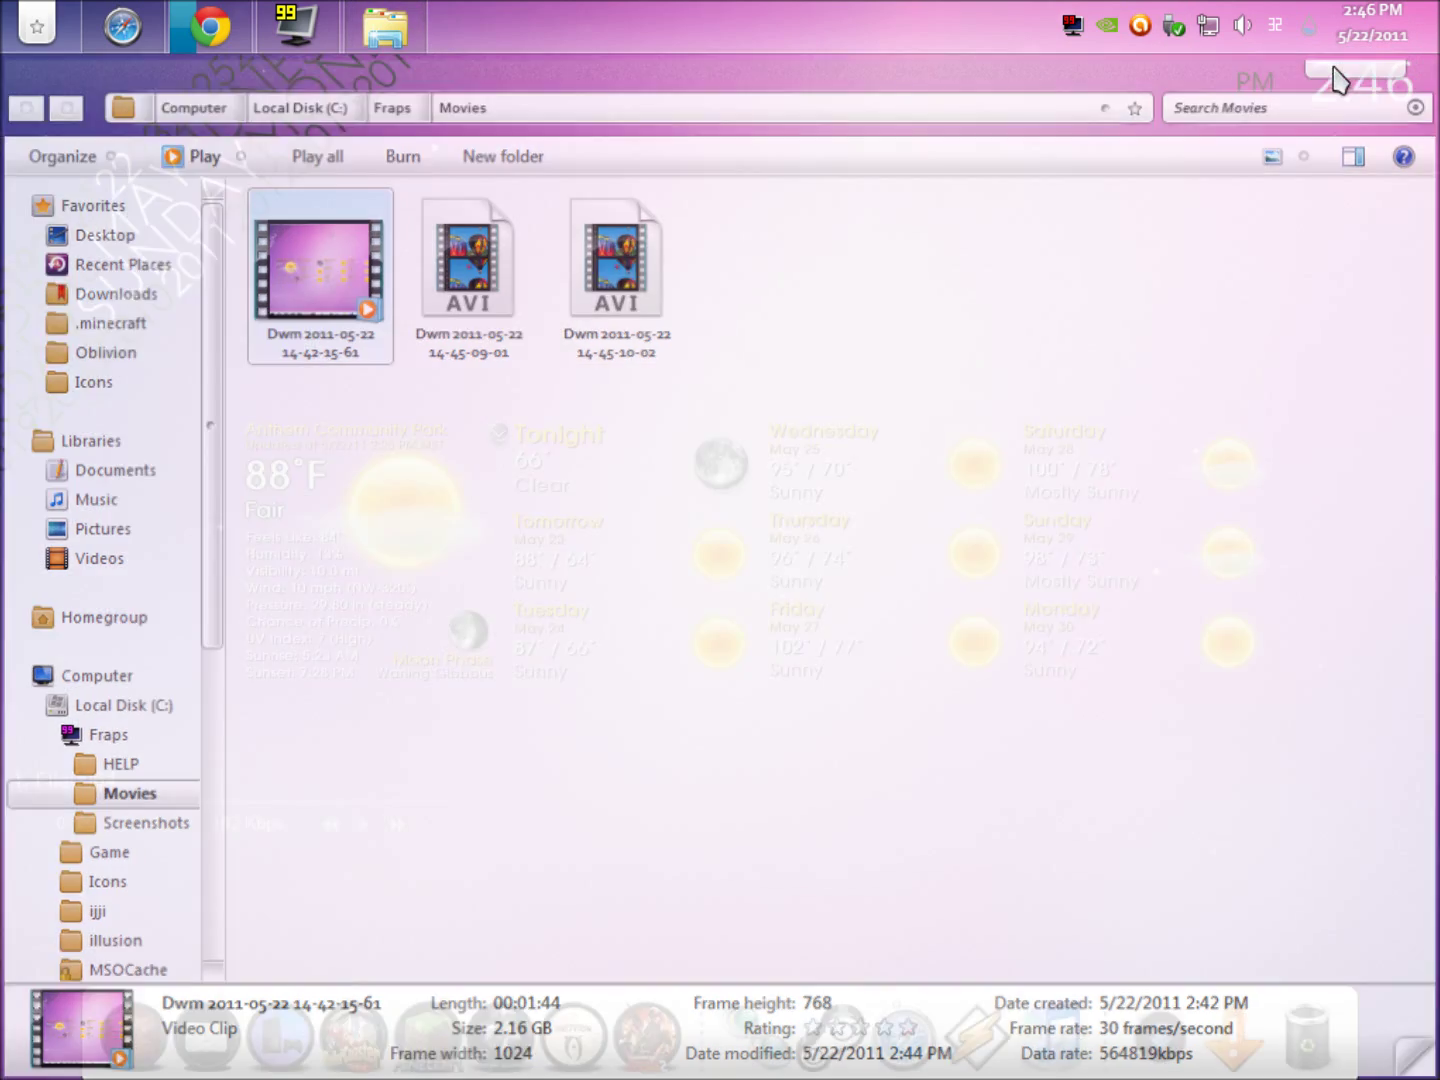
{"action": "mouse_move", "coordinate": [216, 48]}
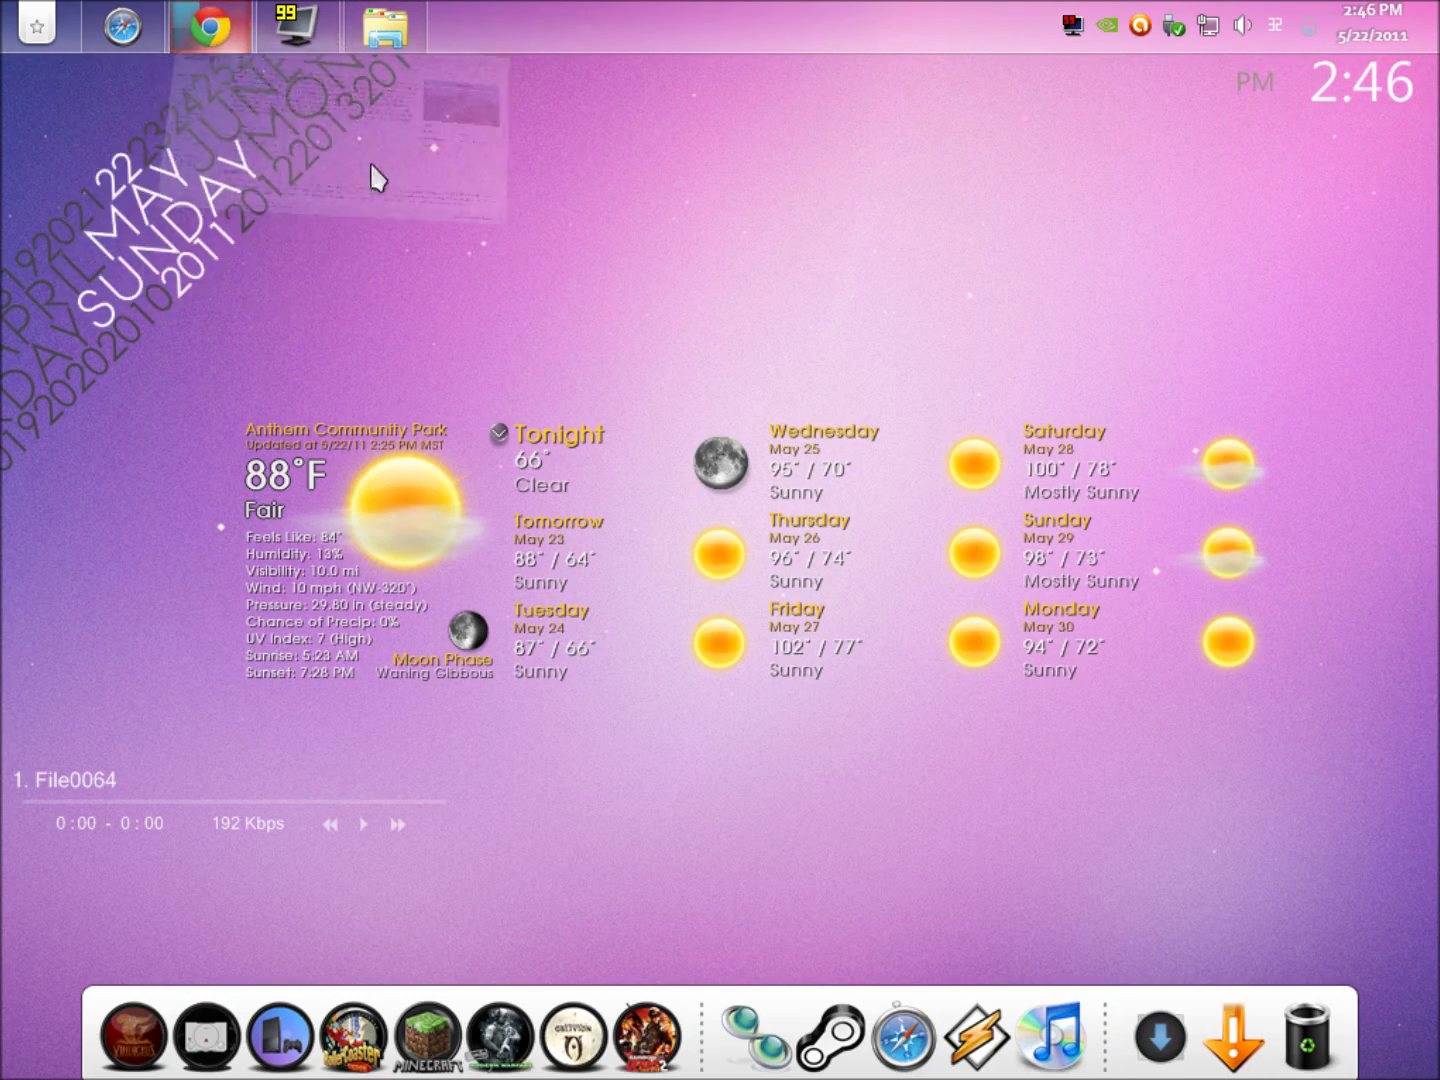
{"action": "left_click", "coordinate": [376, 177]}
{"action": "left_click", "coordinate": [1327, 62]}
- Switch to the Downloads folder in Windows Explorer and open the AdventureCraft_r700 archive in 7-Zip
{"action": "key", "text": "super"}
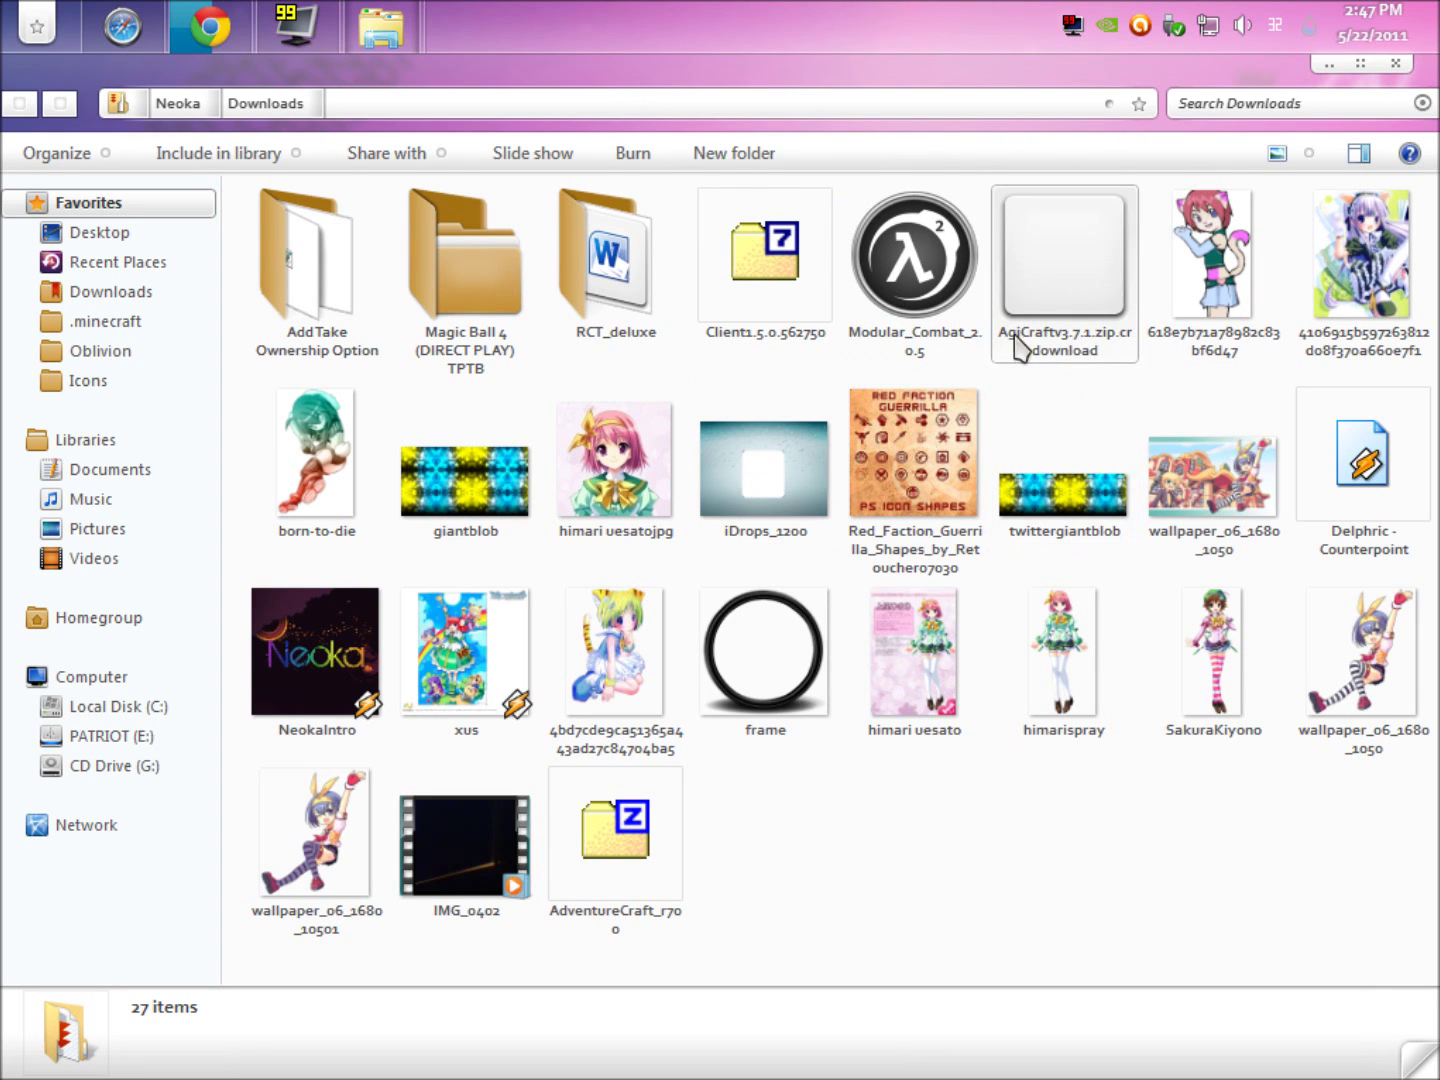
{"action": "left_click", "coordinate": [479, 308]}
{"action": "left_click", "coordinate": [650, 831]}
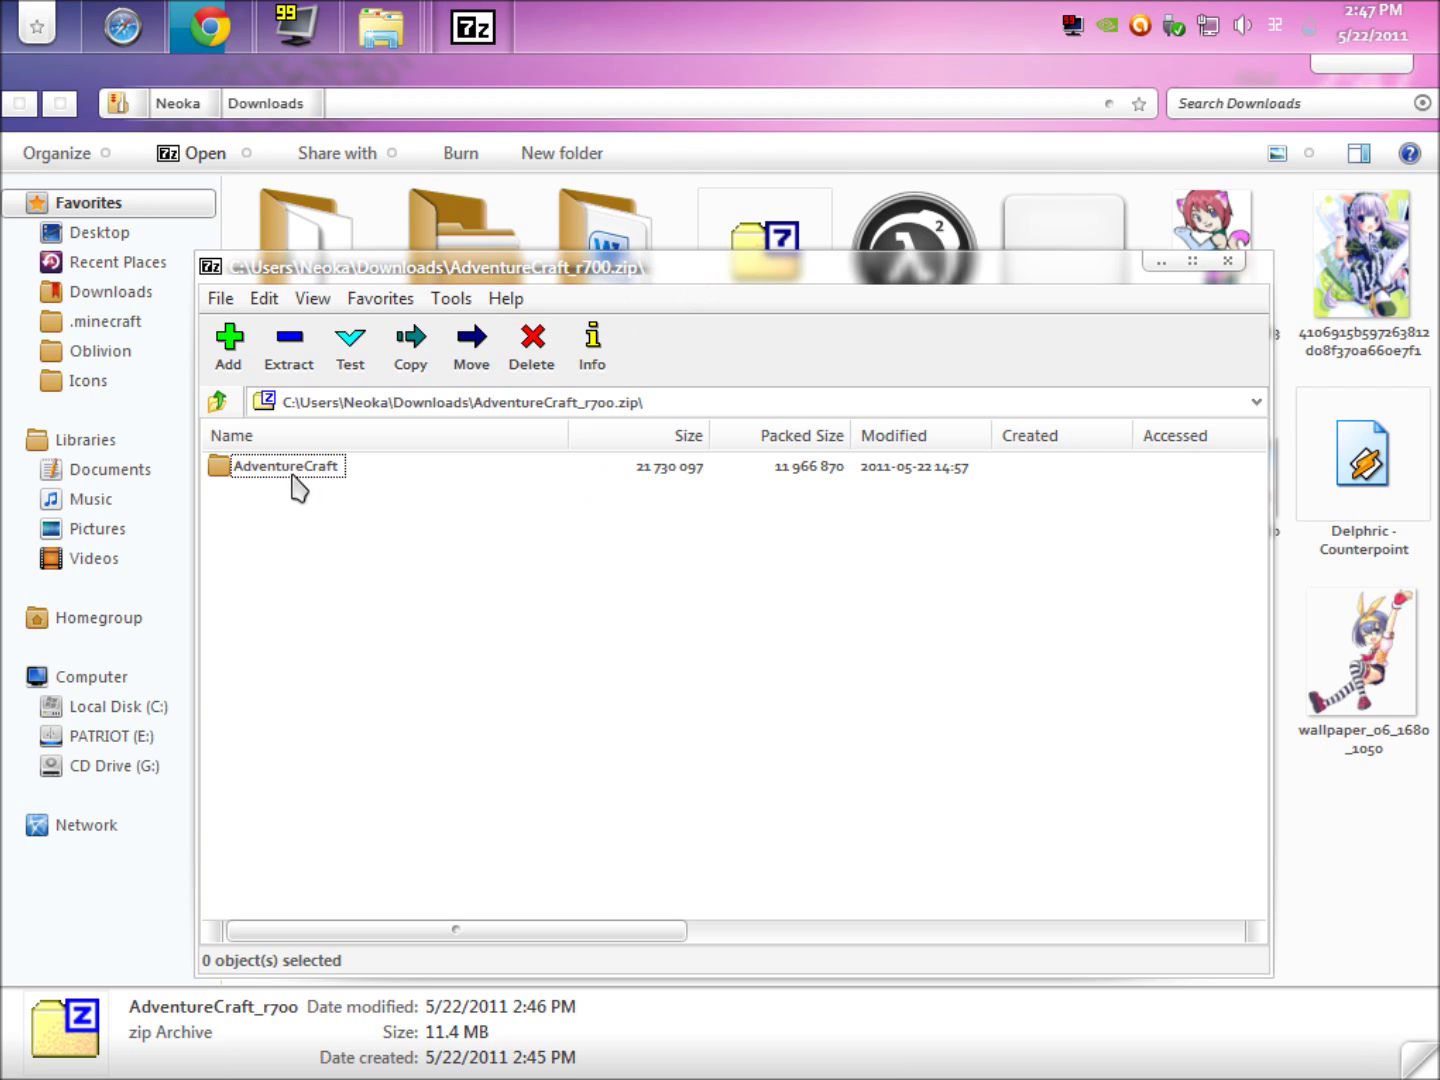
- Extract the AdventureCraft folder from the archive into the Downloads folder and close the archive
{"action": "left_click_drag", "start_coordinate": [292, 476], "coordinate": [606, 746]}
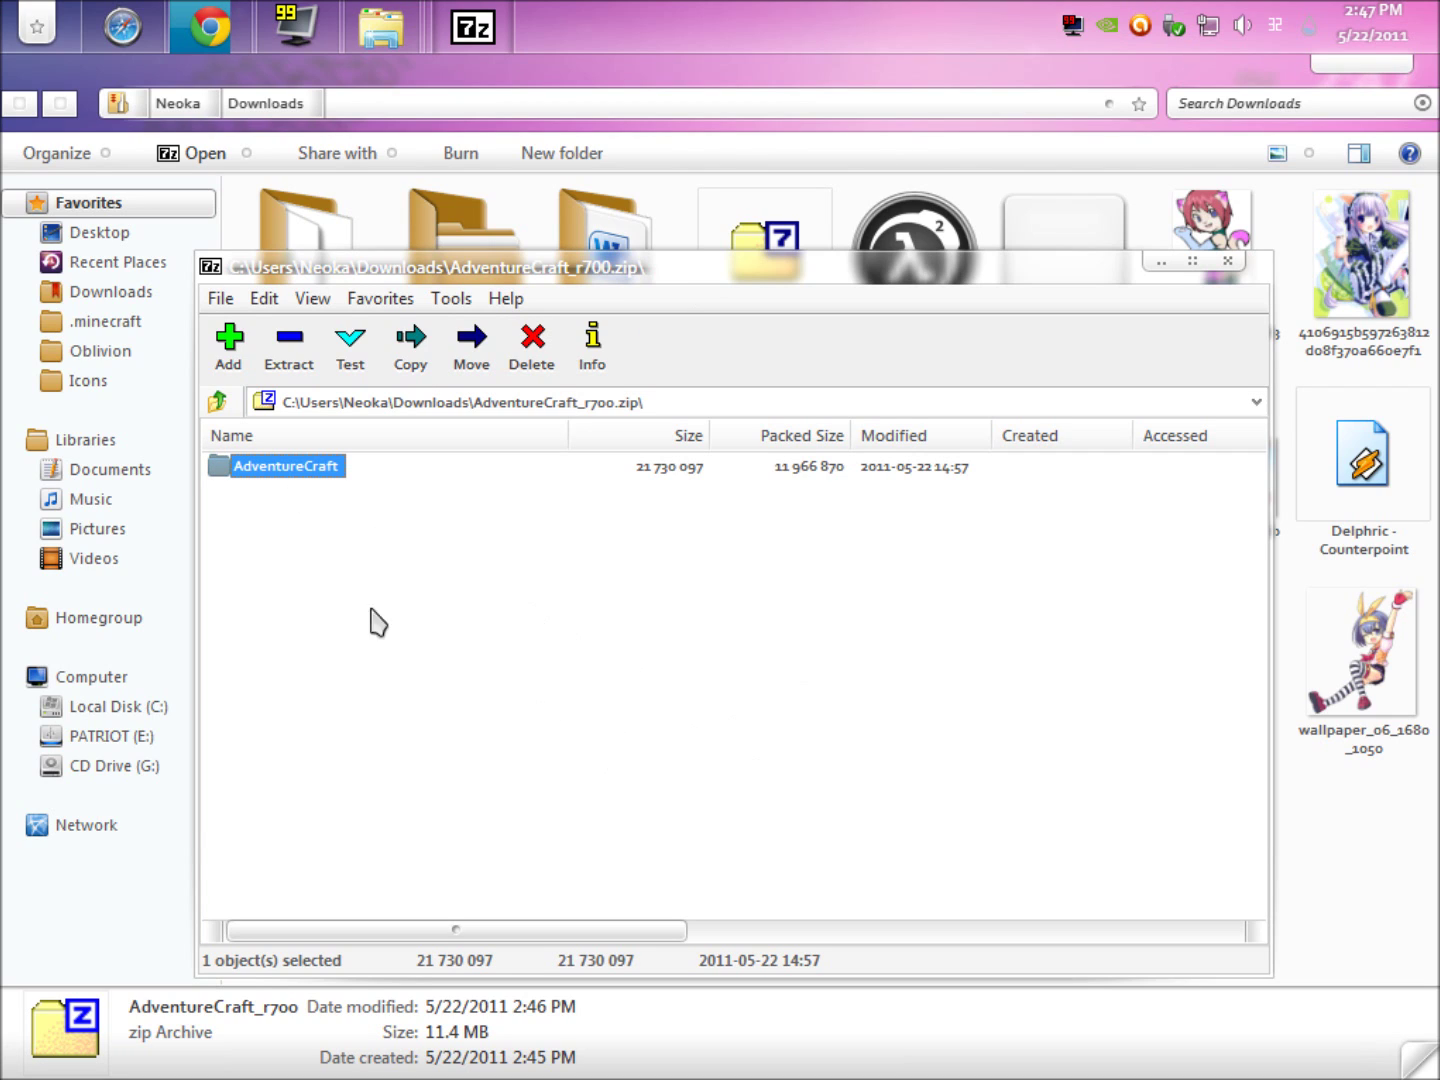
{"action": "left_click_drag", "start_coordinate": [296, 476], "coordinate": [1318, 851]}
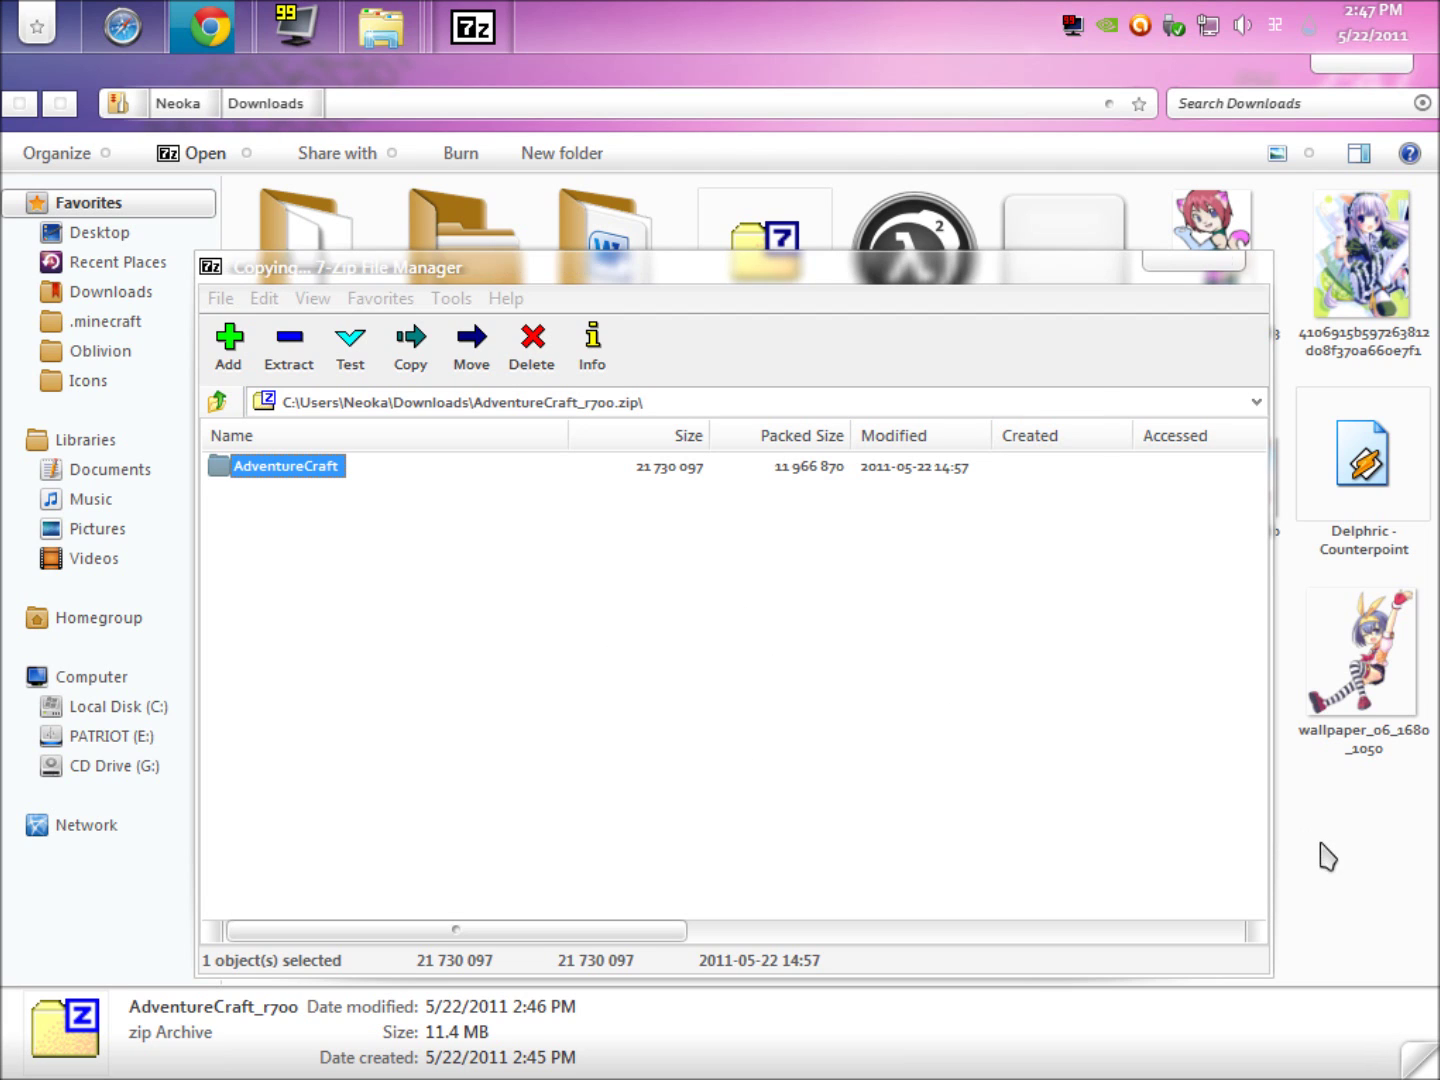
{"action": "left_click", "coordinate": [1278, 797]}
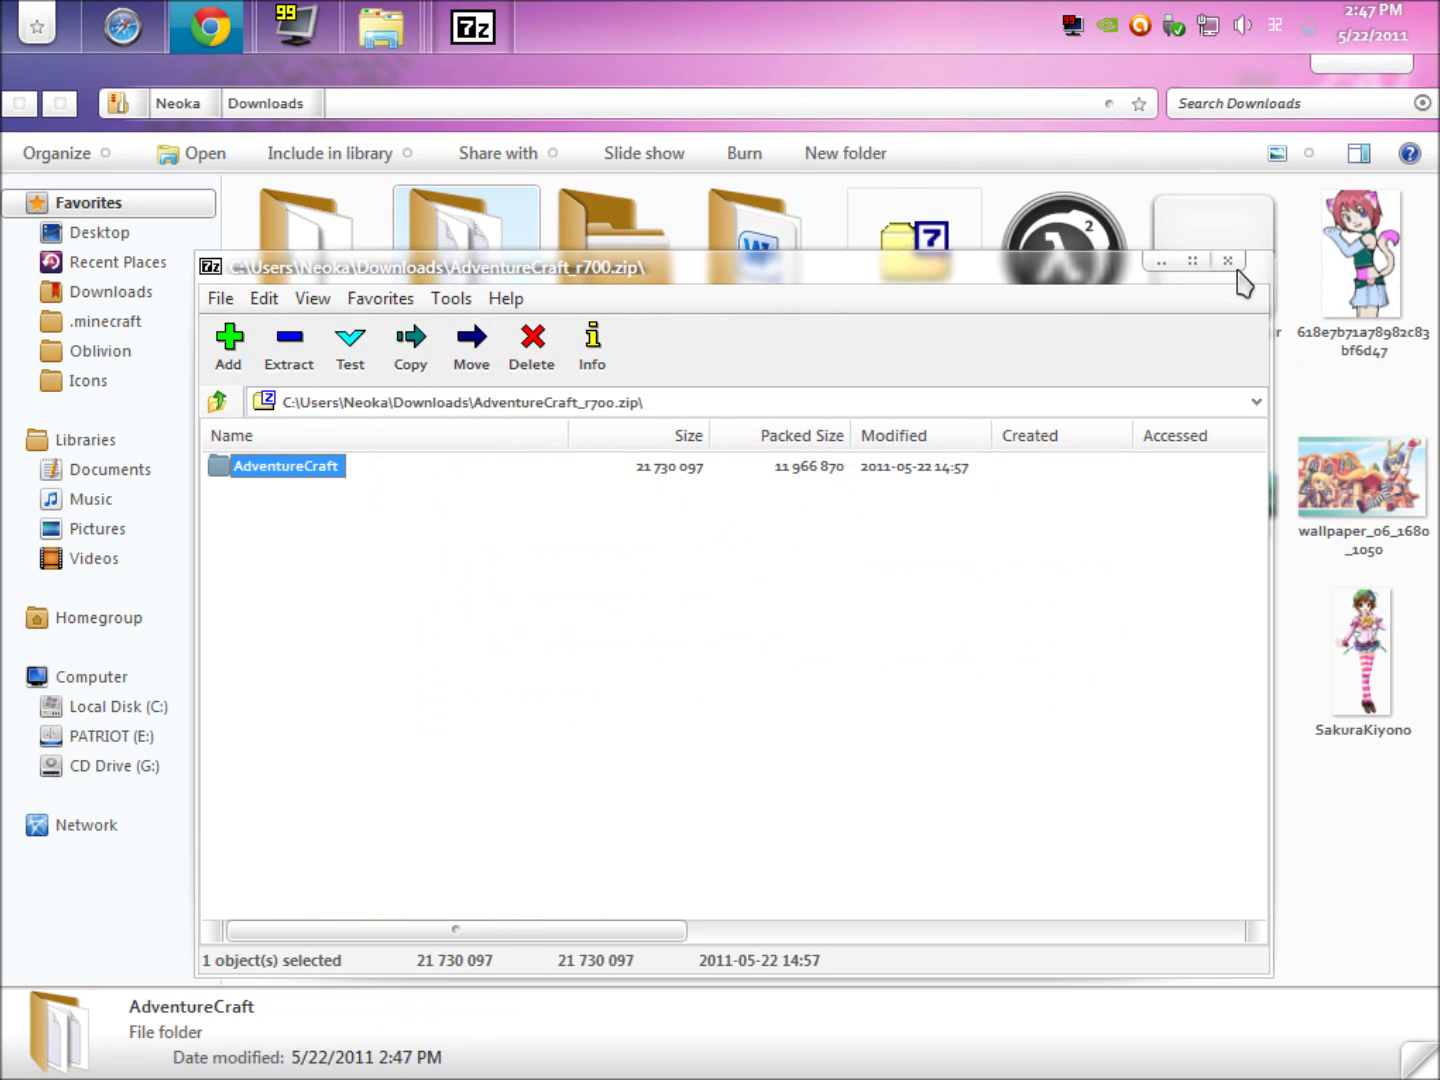
{"action": "left_click", "coordinate": [1228, 261]}
- Run the AdventureCraft executable jar from the extracted AdventureCraft folder and maximize its launcher window
{"action": "double_click", "coordinate": [471, 266]}
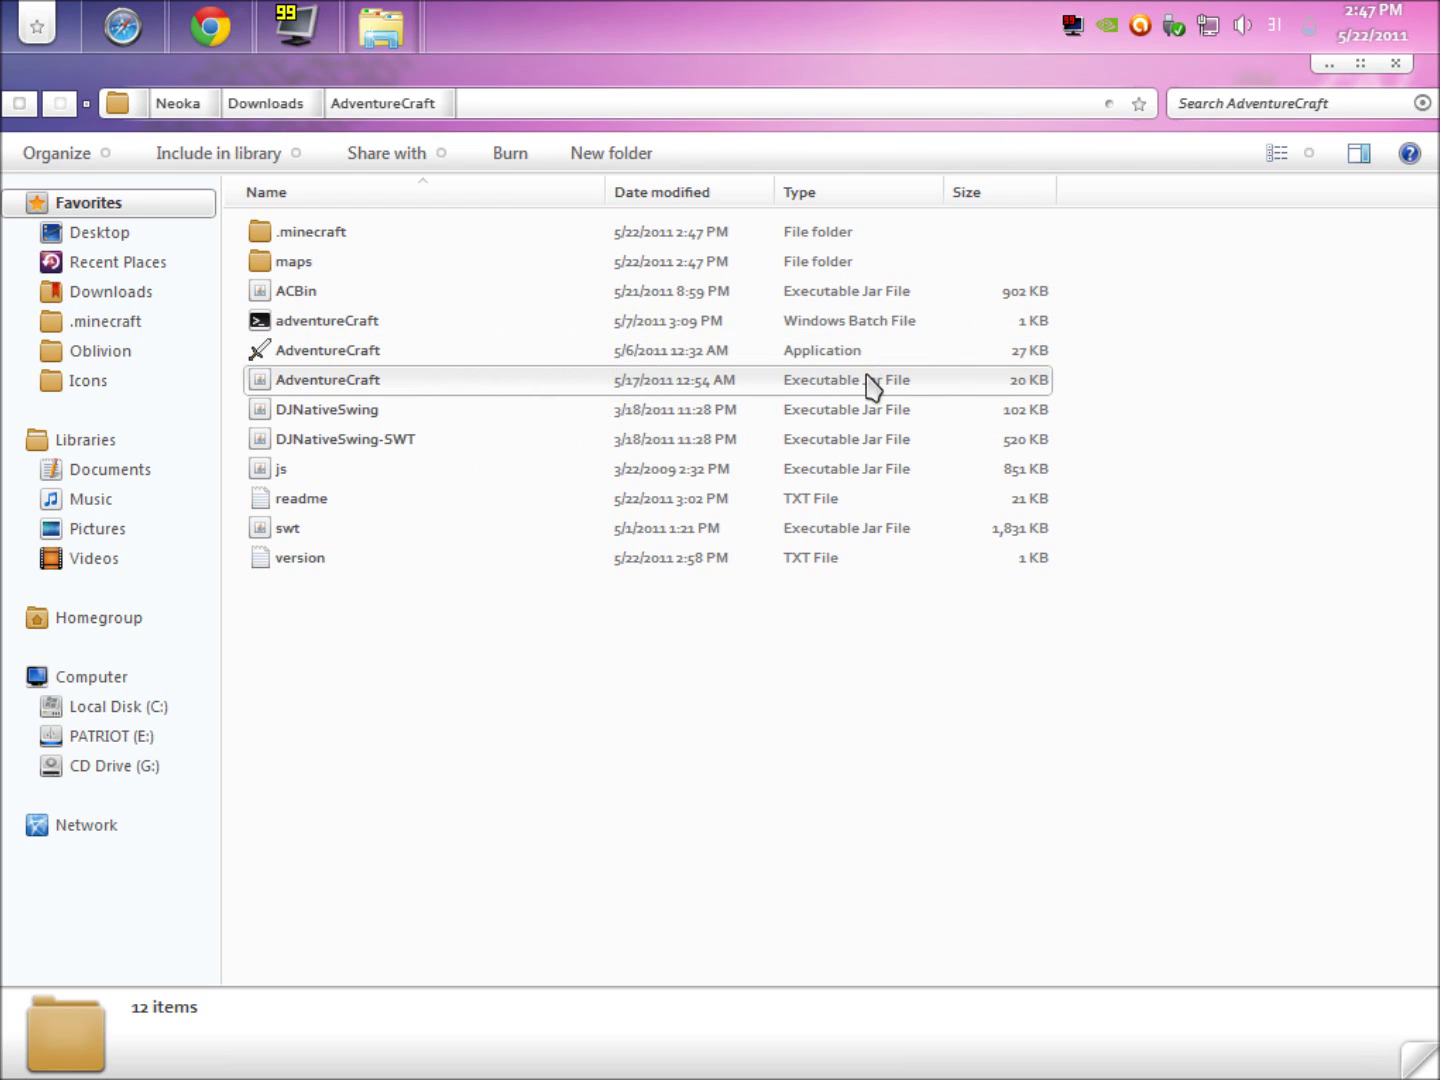
{"action": "double_click", "coordinate": [540, 384]}
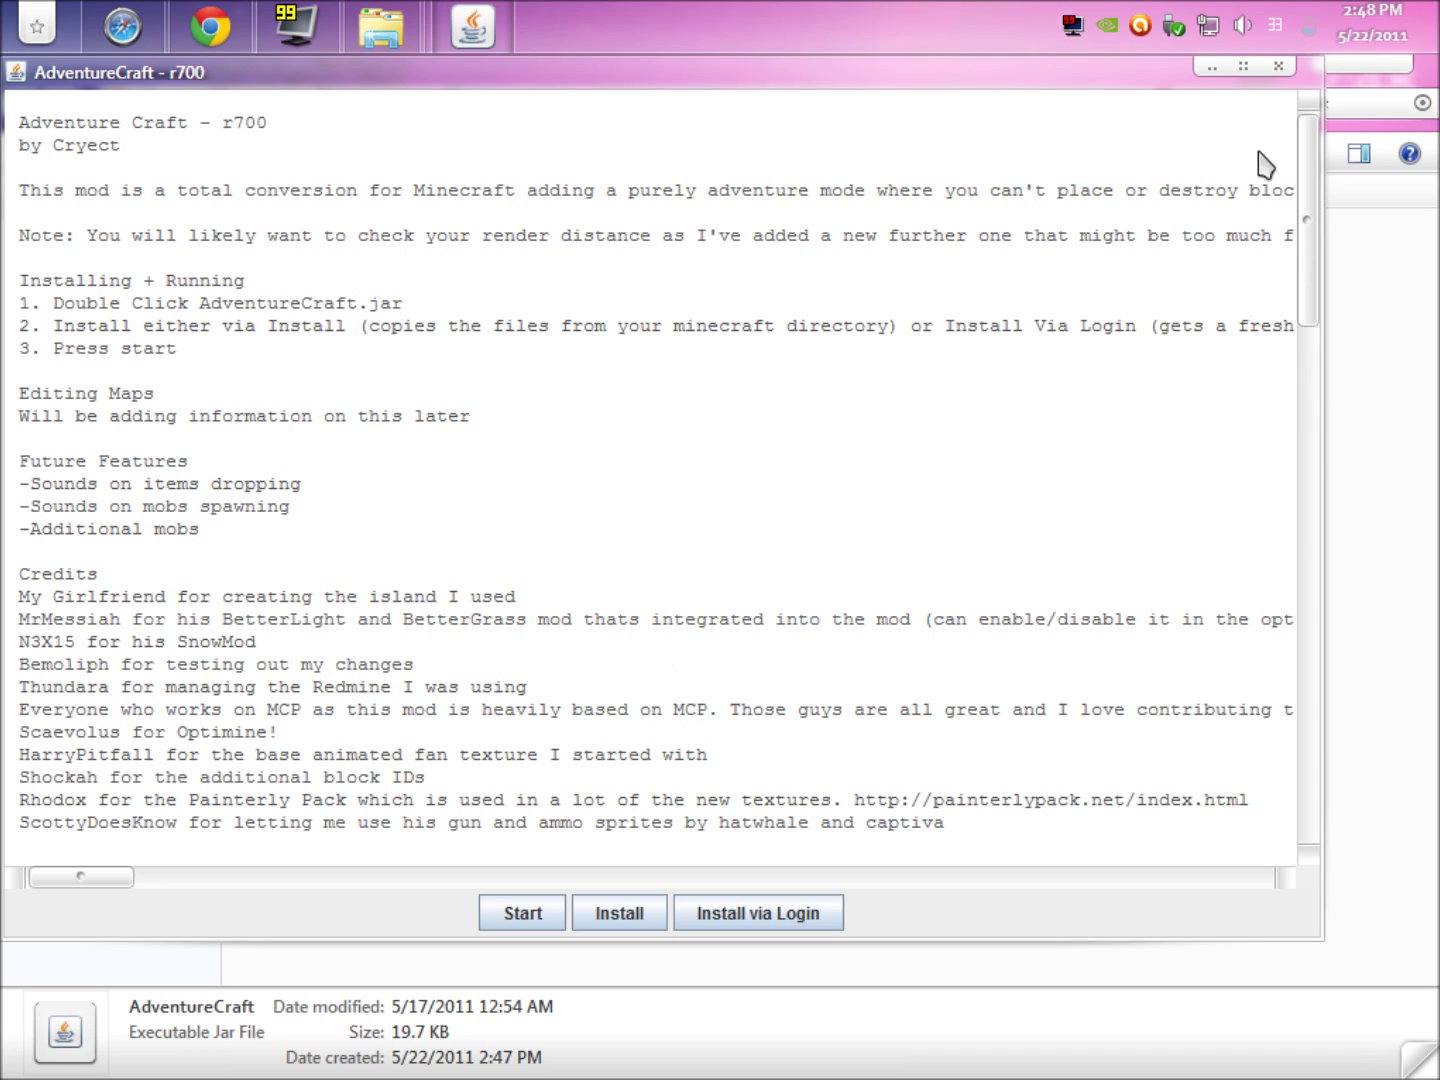
{"action": "left_click", "coordinate": [560, 910]}
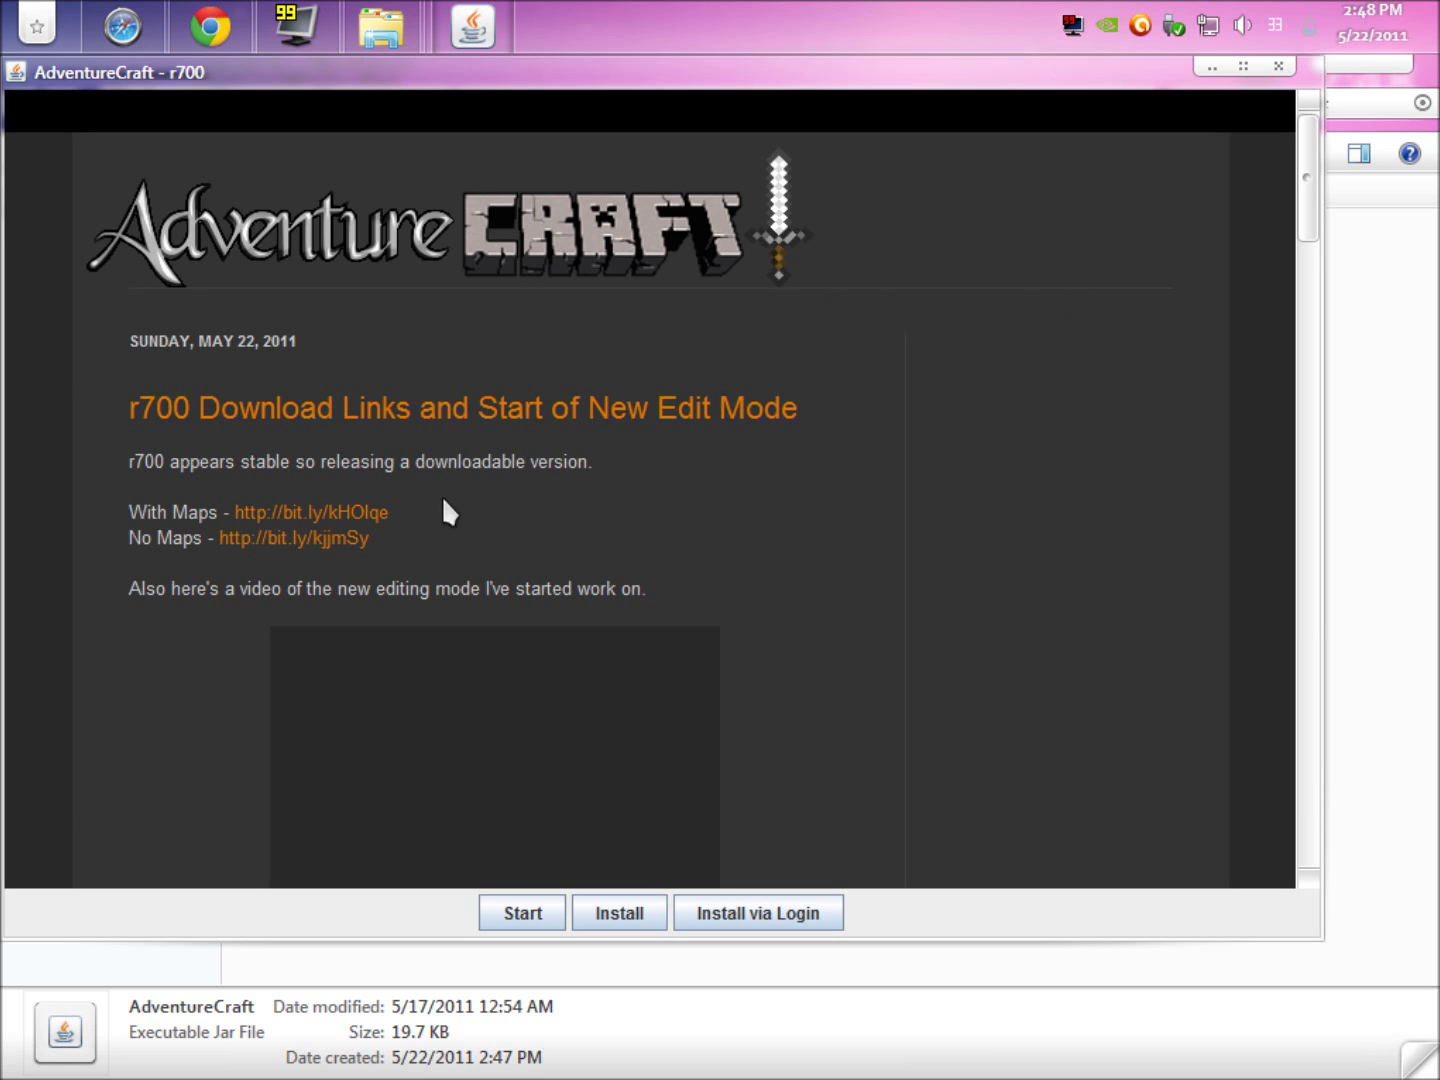
{"action": "scroll", "coordinate": [572, 507], "scroll_direction": "down", "scroll_amount": 4}
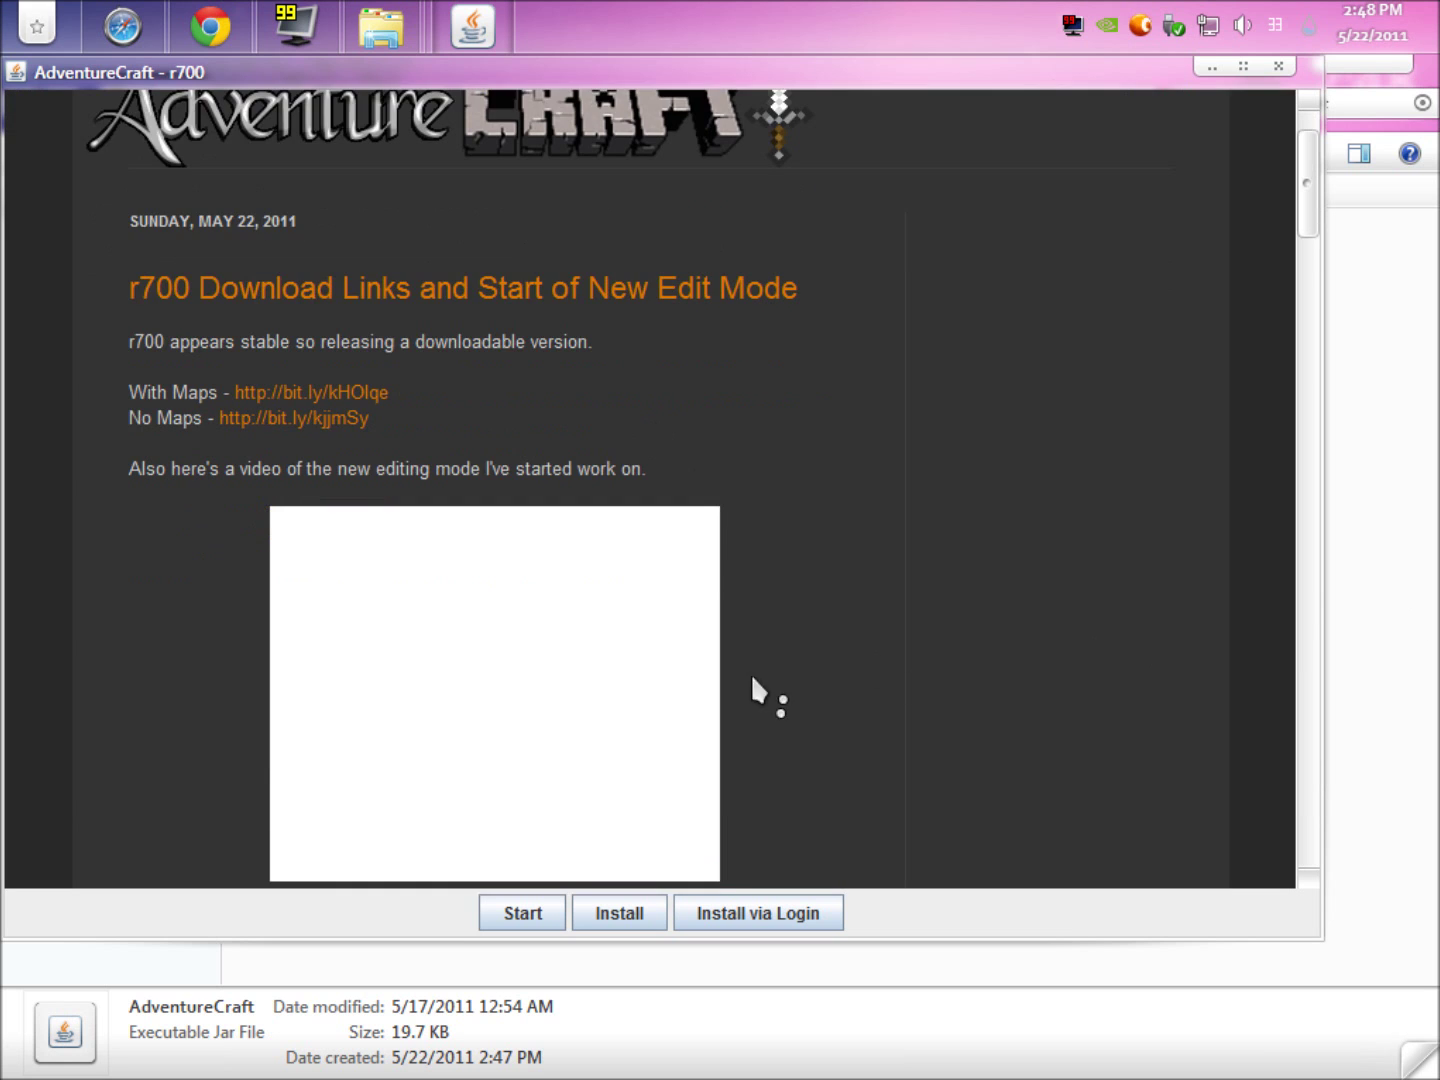
{"action": "scroll", "coordinate": [786, 339], "scroll_direction": "down", "scroll_amount": 12}
{"action": "scroll", "coordinate": [693, 434], "scroll_direction": "up", "scroll_amount": 6}
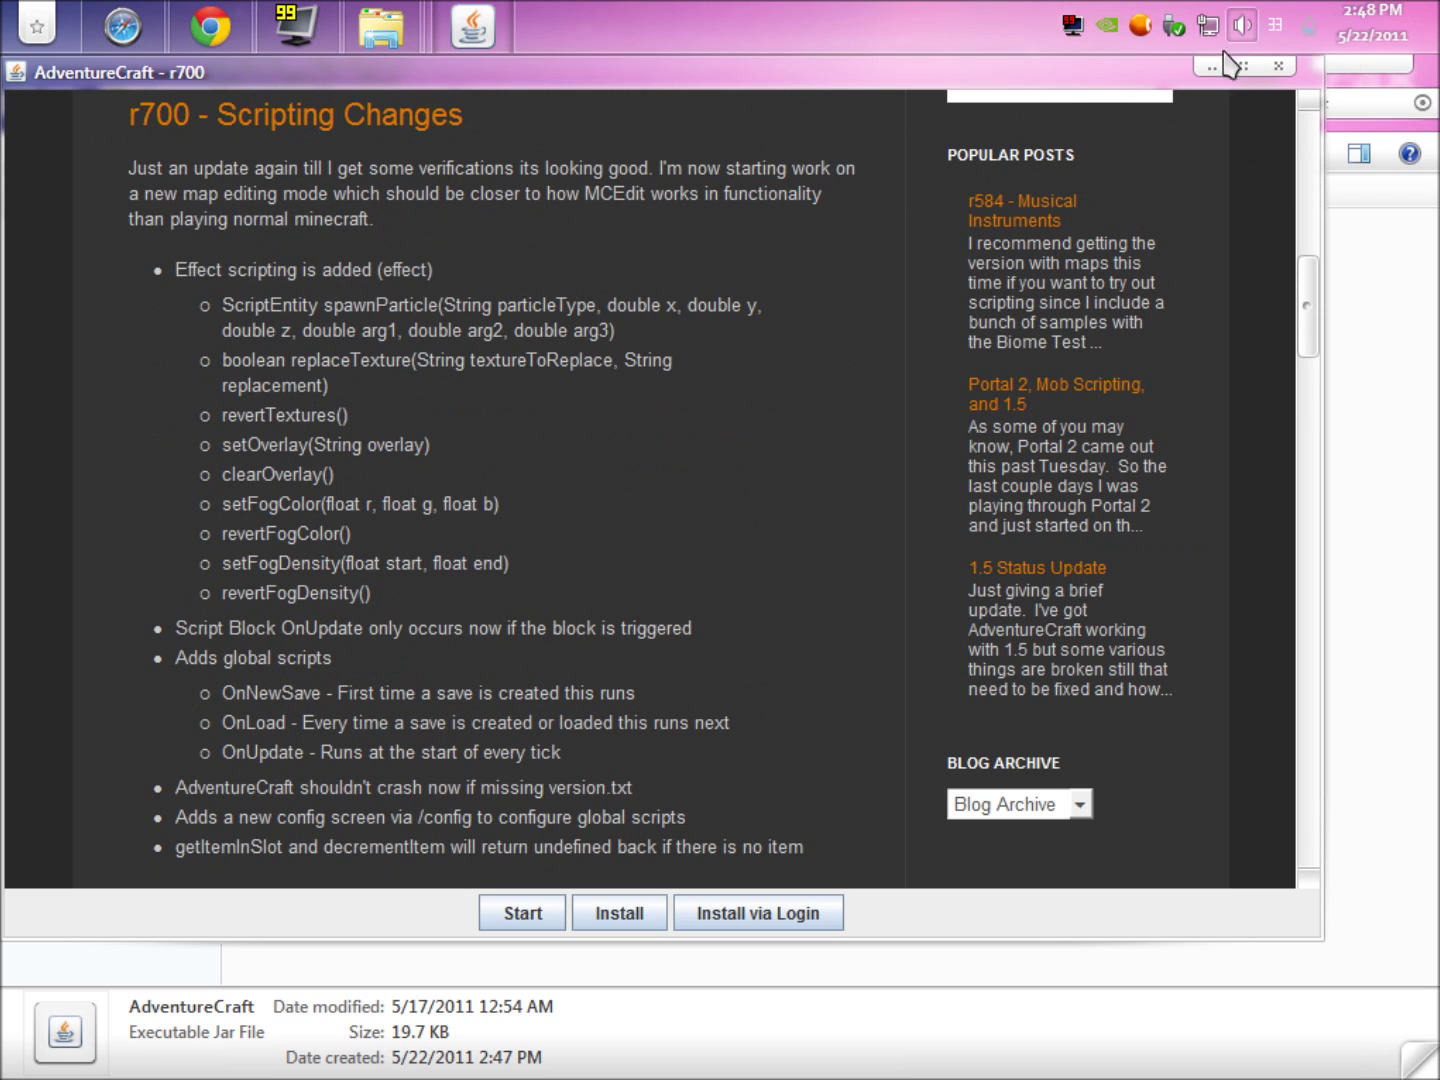
{"action": "left_click", "coordinate": [1244, 66]}
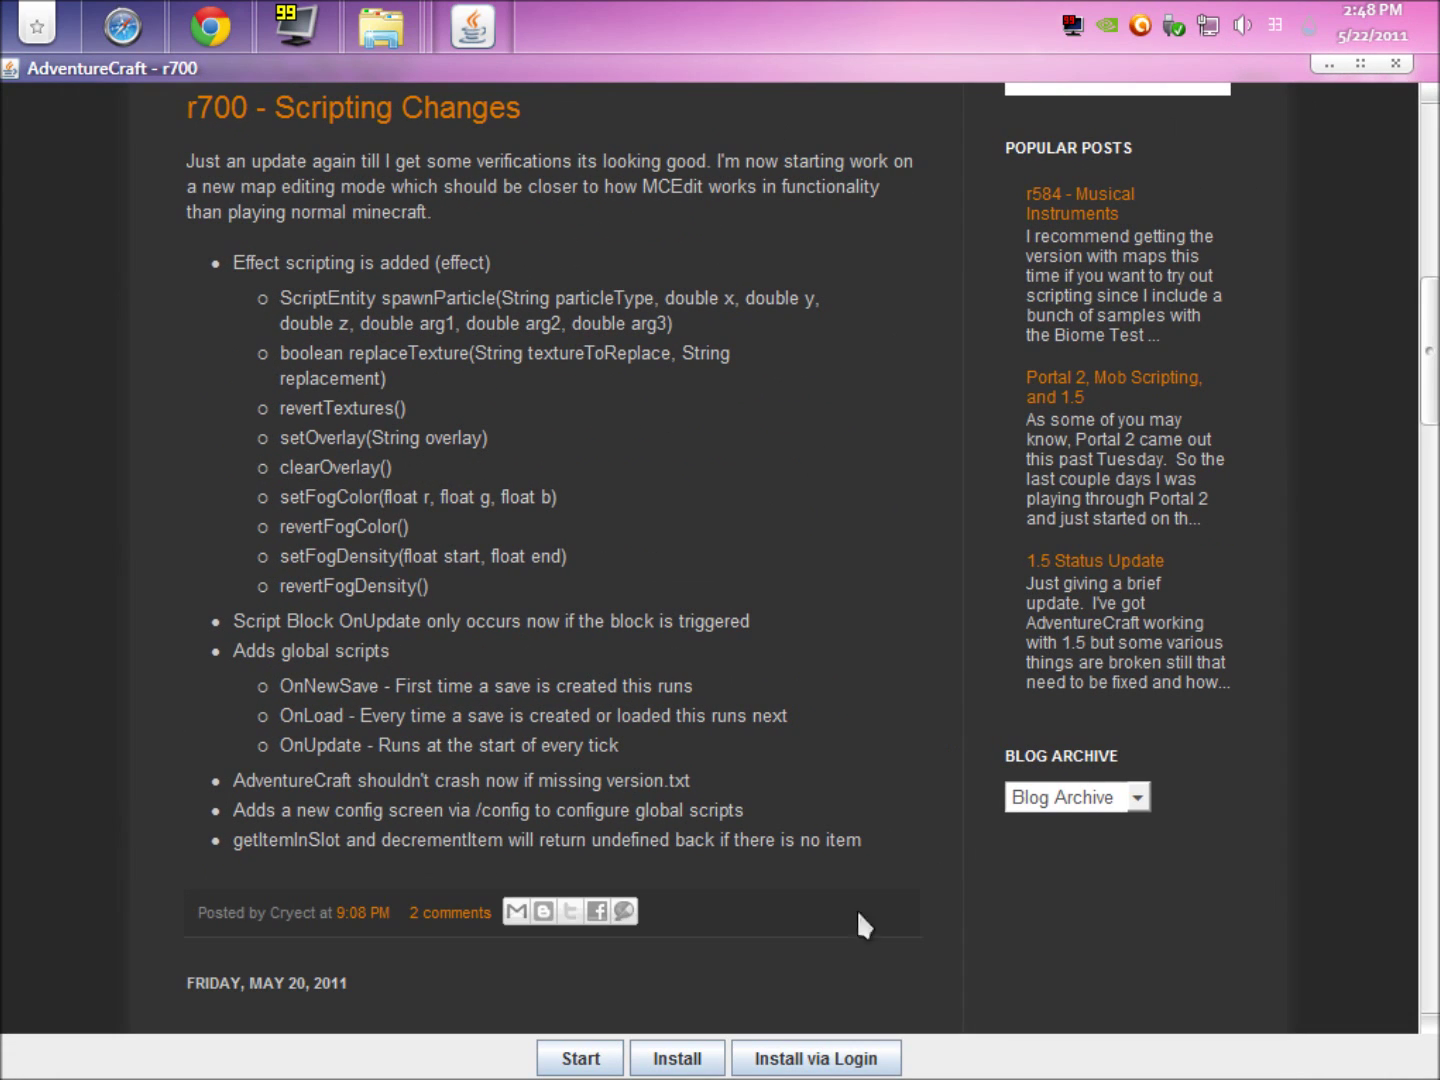
- Install AdventureCraft via login with the Minecraft user name and account password, and dismiss the completion message
{"action": "left_click", "coordinate": [815, 1058]}
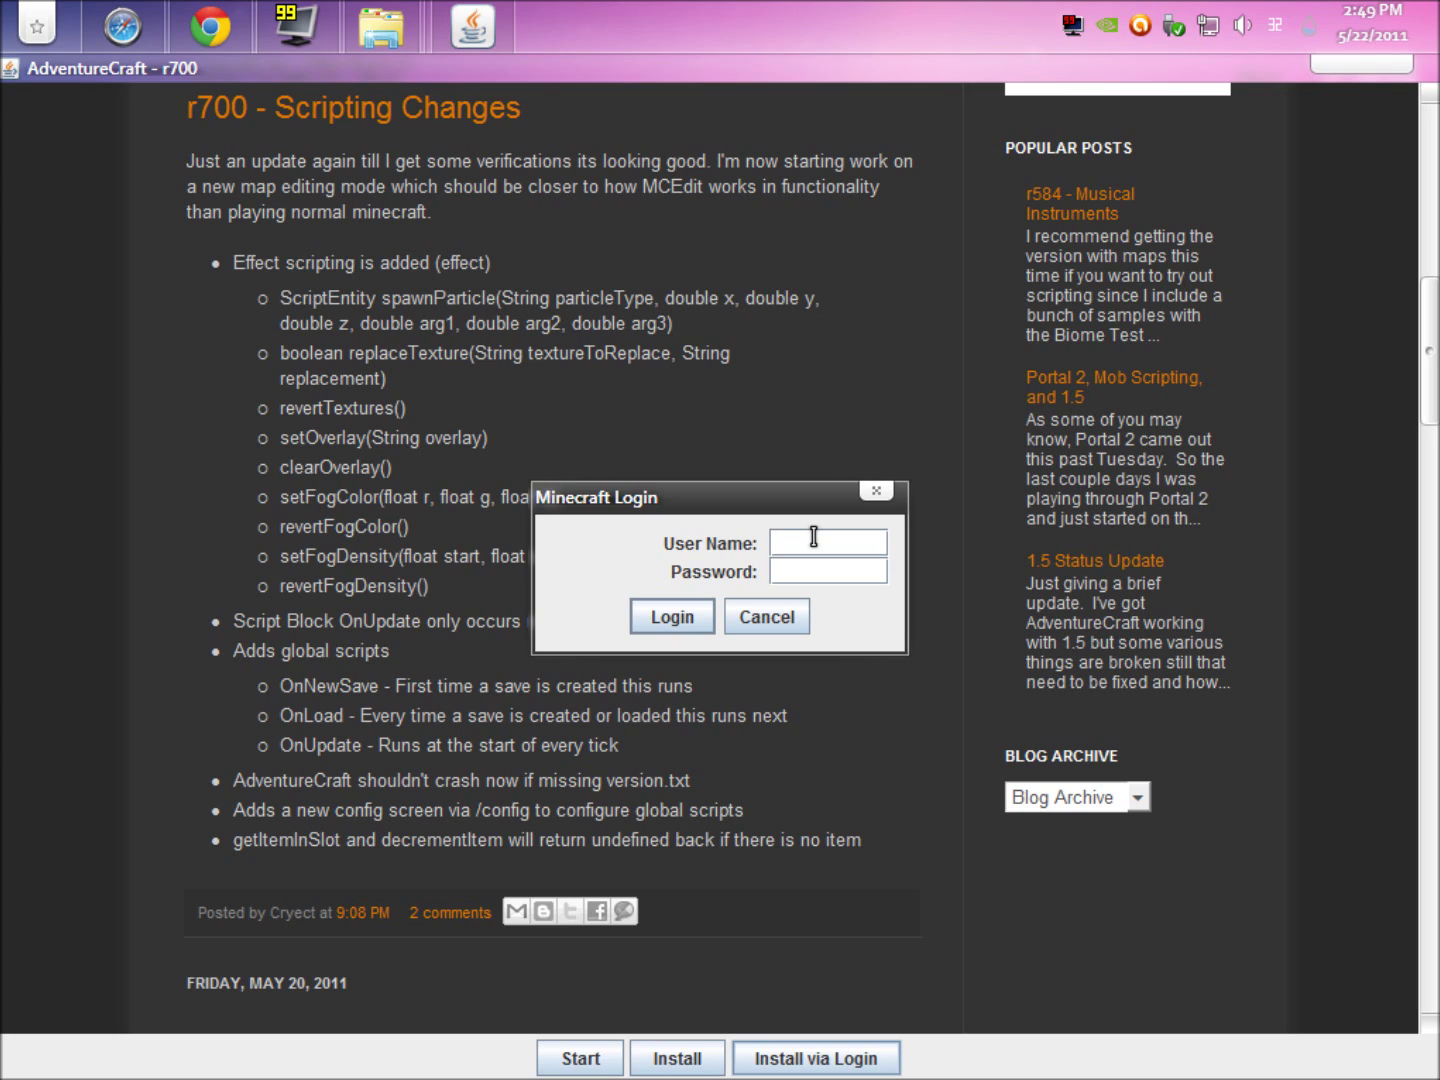
{"action": "type", "text": "Neoka"}
{"action": "key", "text": "Tab"}
{"action": "type", "text": "****"}
{"action": "key", "text": "Return"}
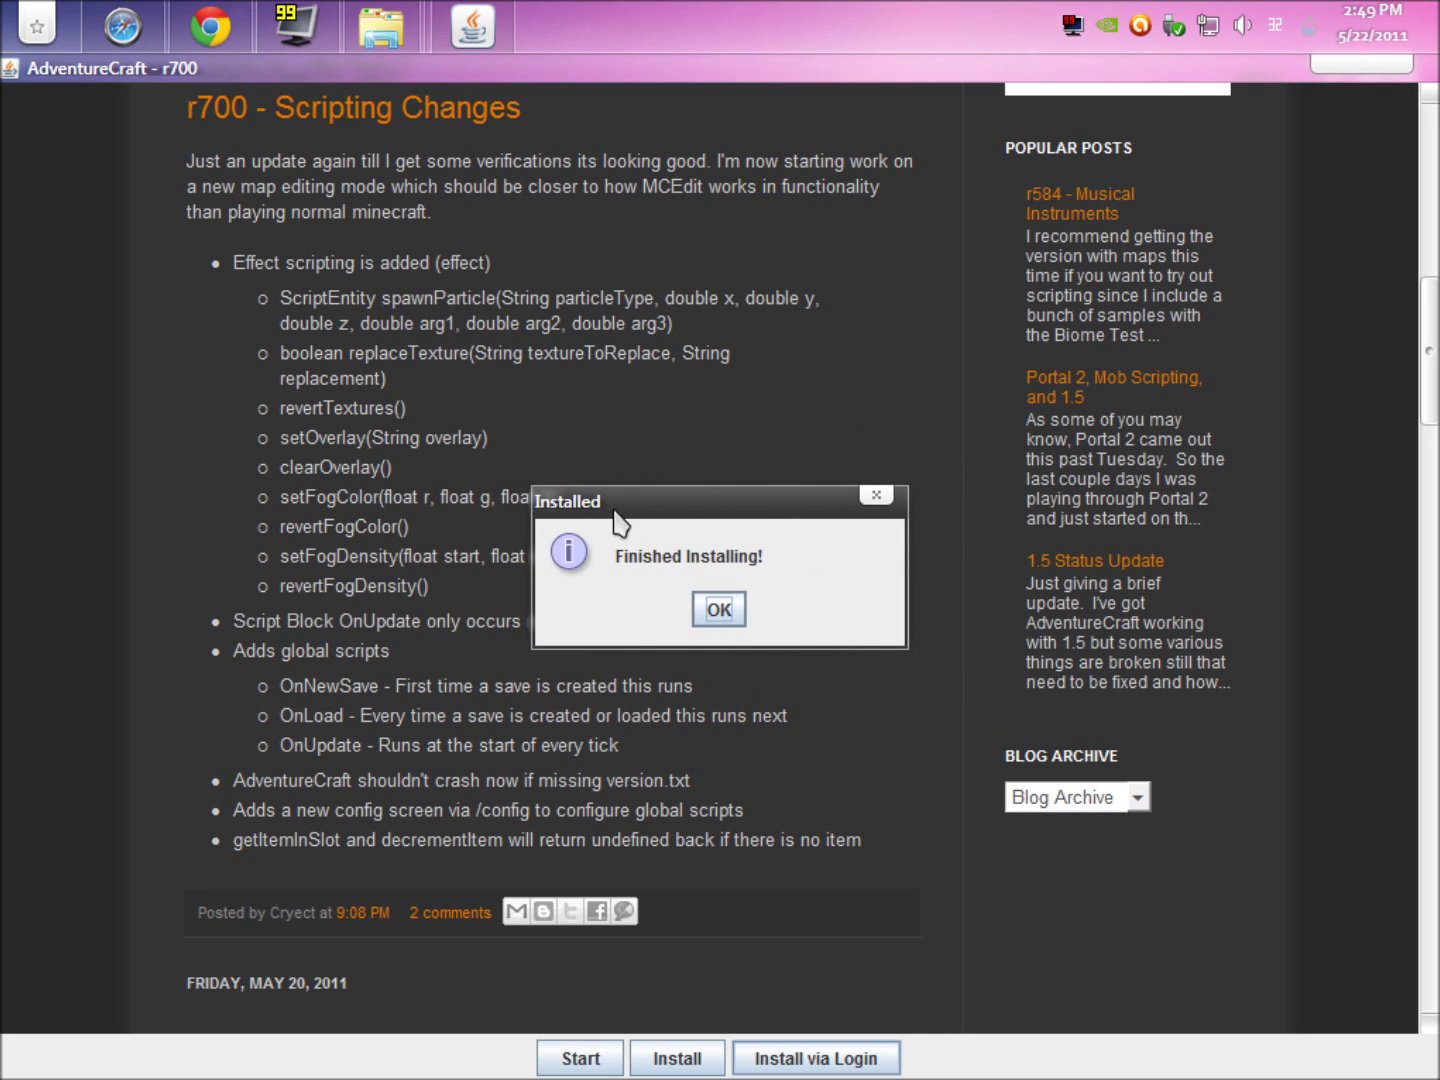
{"action": "left_click", "coordinate": [718, 609]}
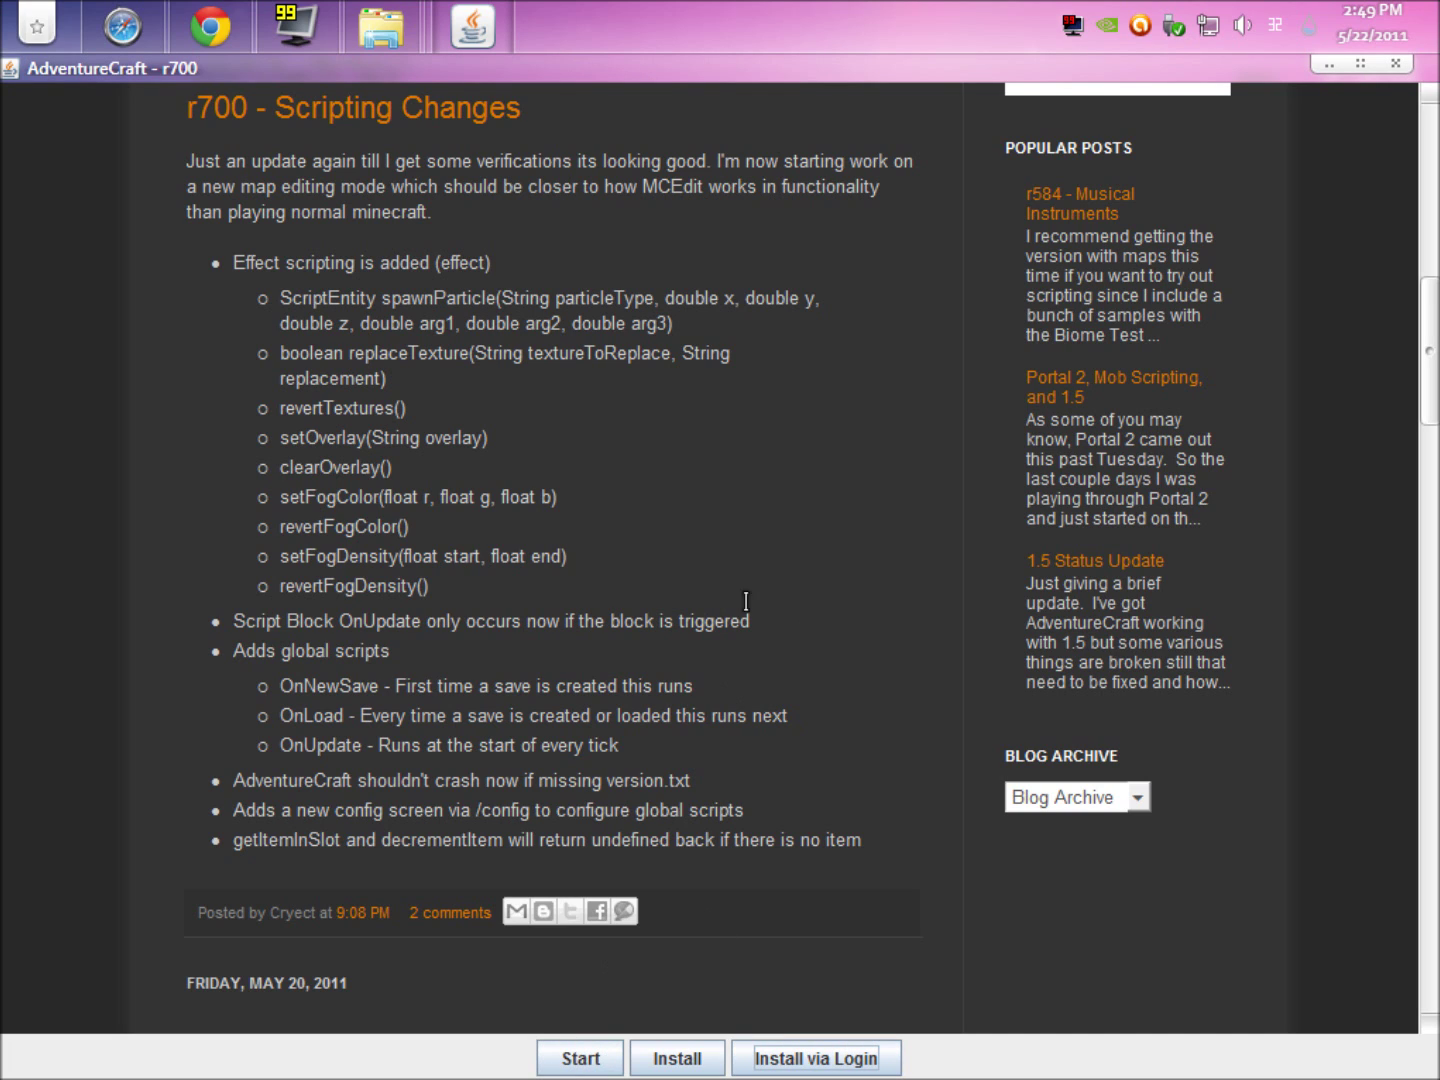
{"action": "left_click_drag", "start_coordinate": [443, 556], "coordinate": [563, 556]}
{"action": "left_click", "coordinate": [720, 624]}
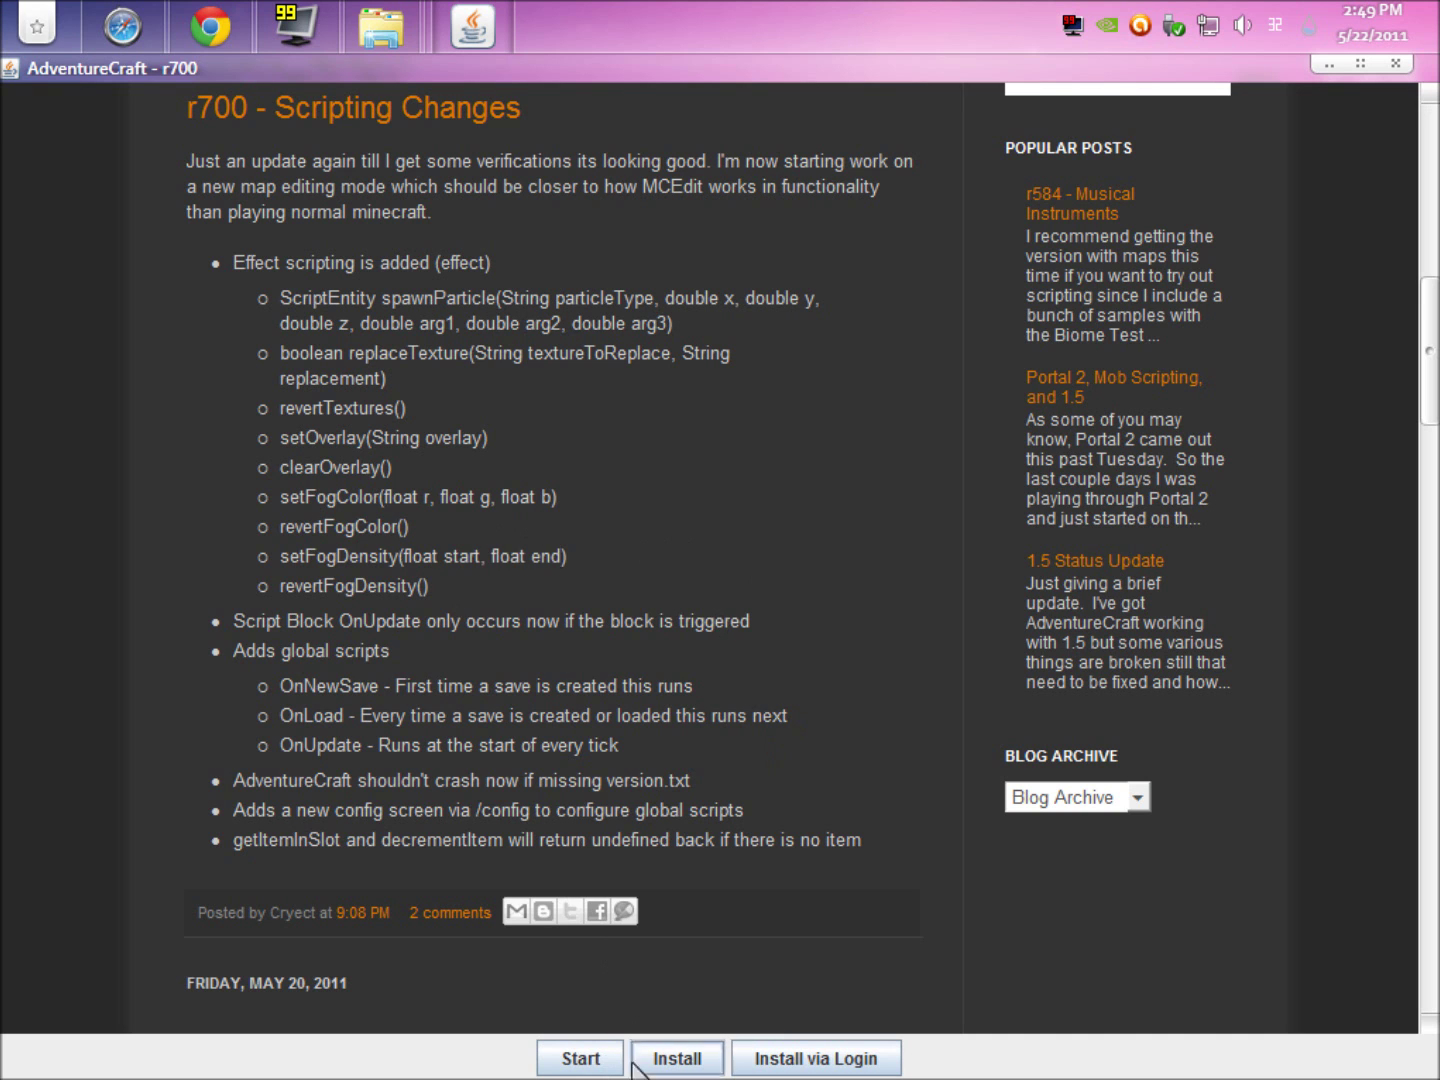
- Start the game, view the maps offered for a new singleplayer world, and close the game
{"action": "left_click", "coordinate": [590, 1057]}
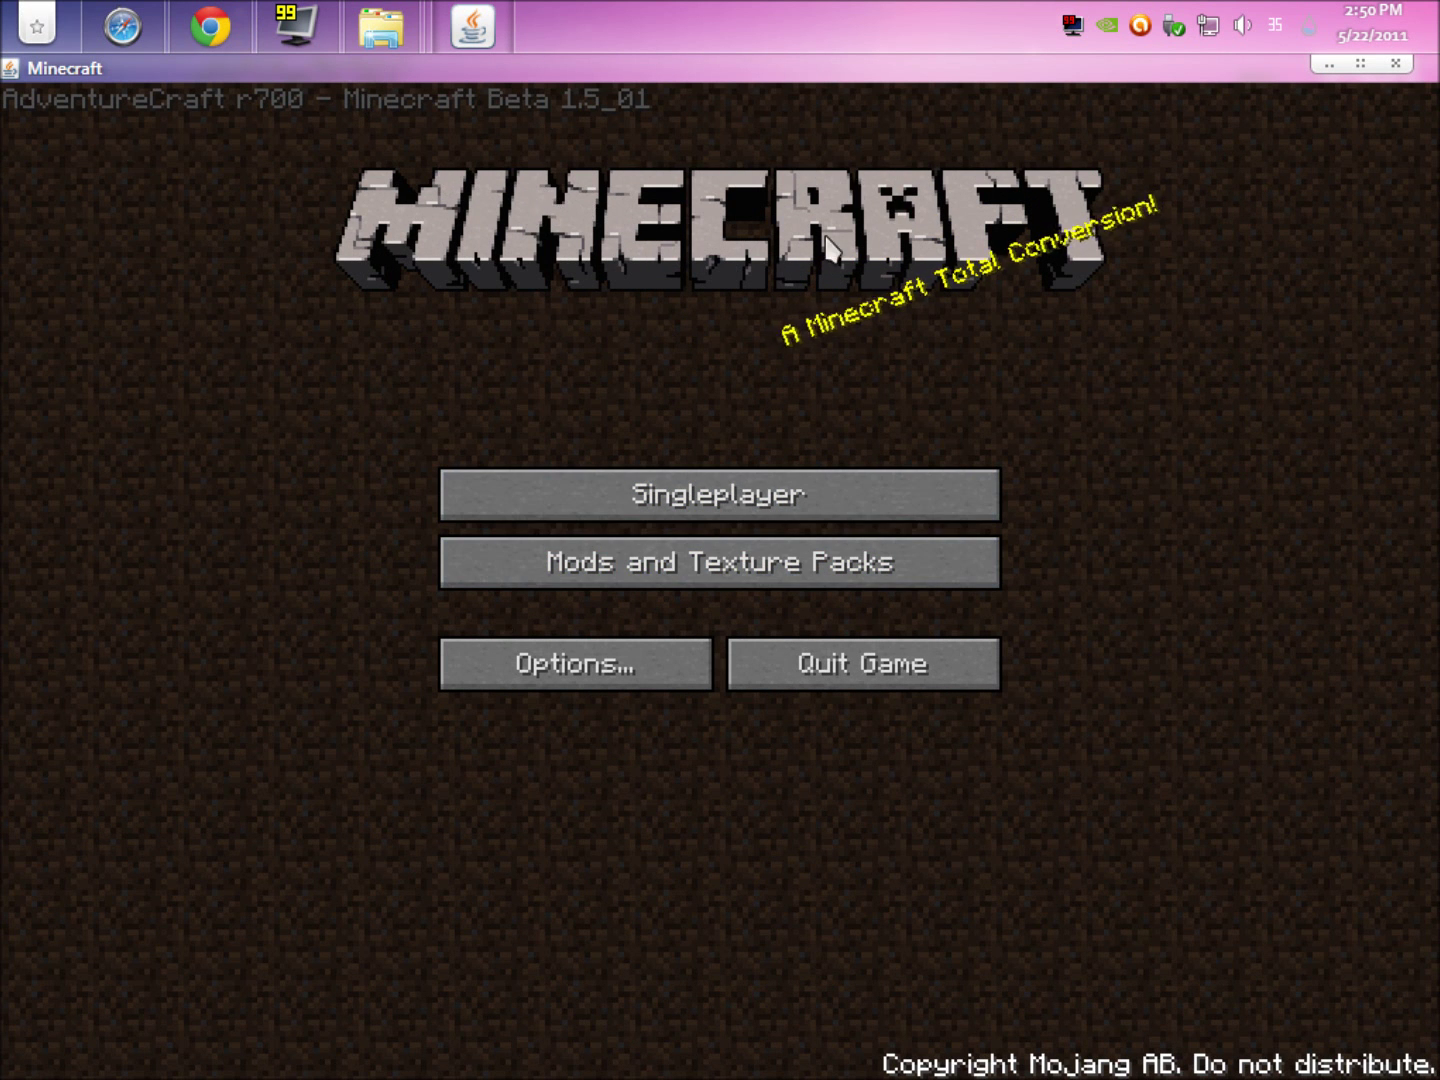
{"action": "left_click", "coordinate": [653, 494]}
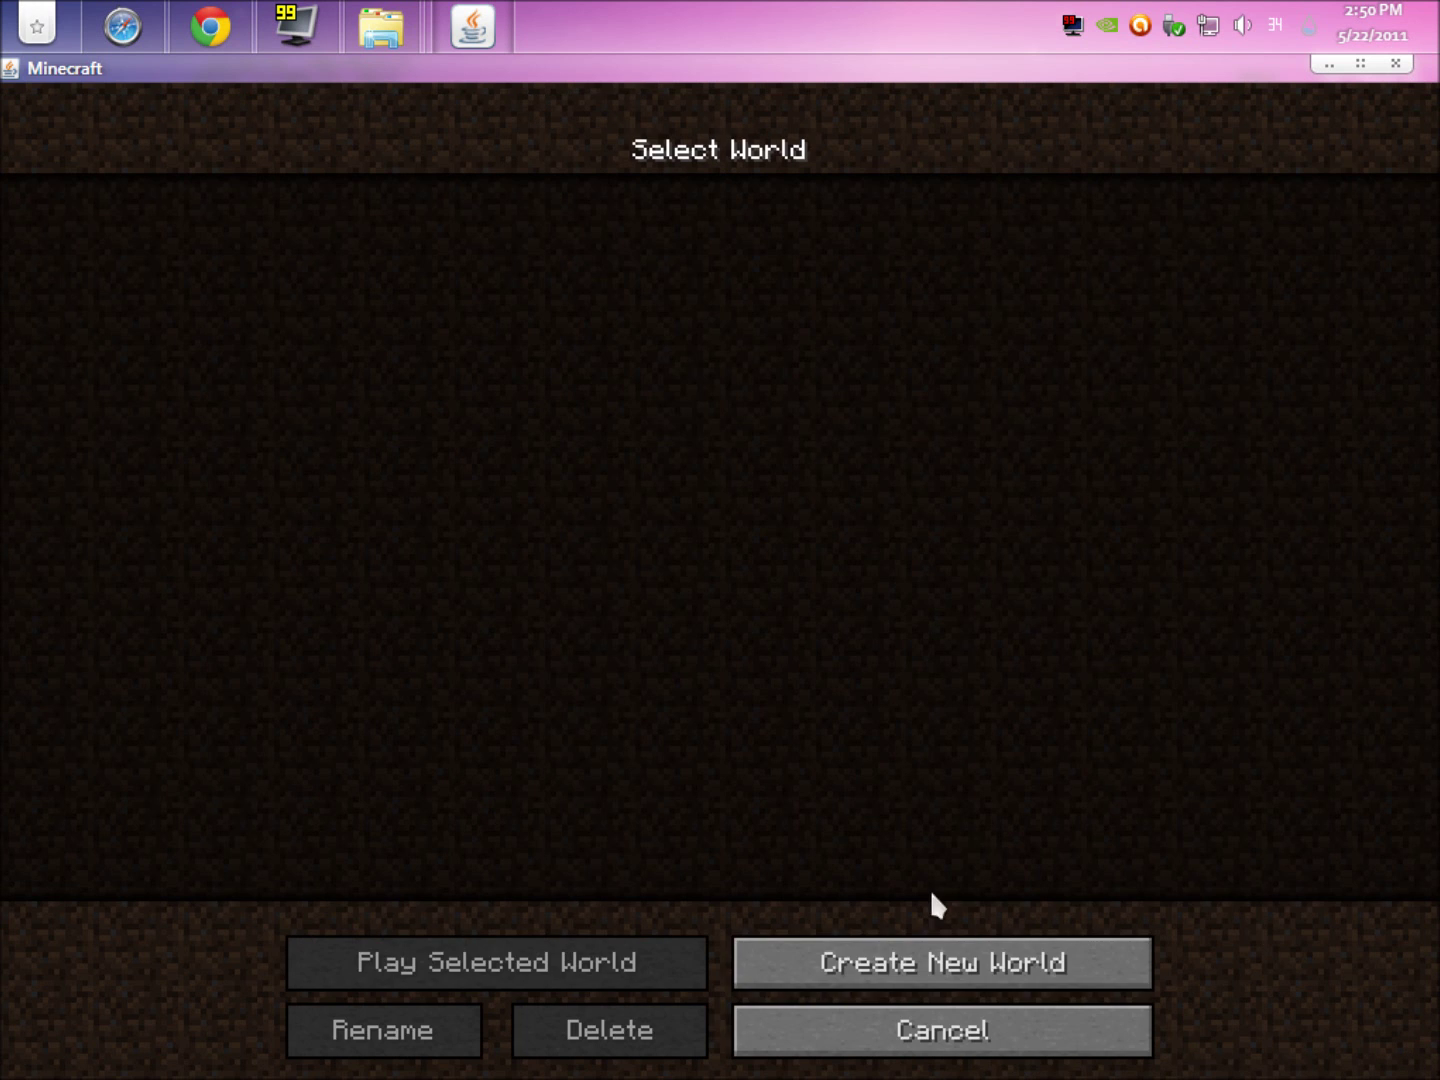
{"action": "left_click", "coordinate": [960, 982]}
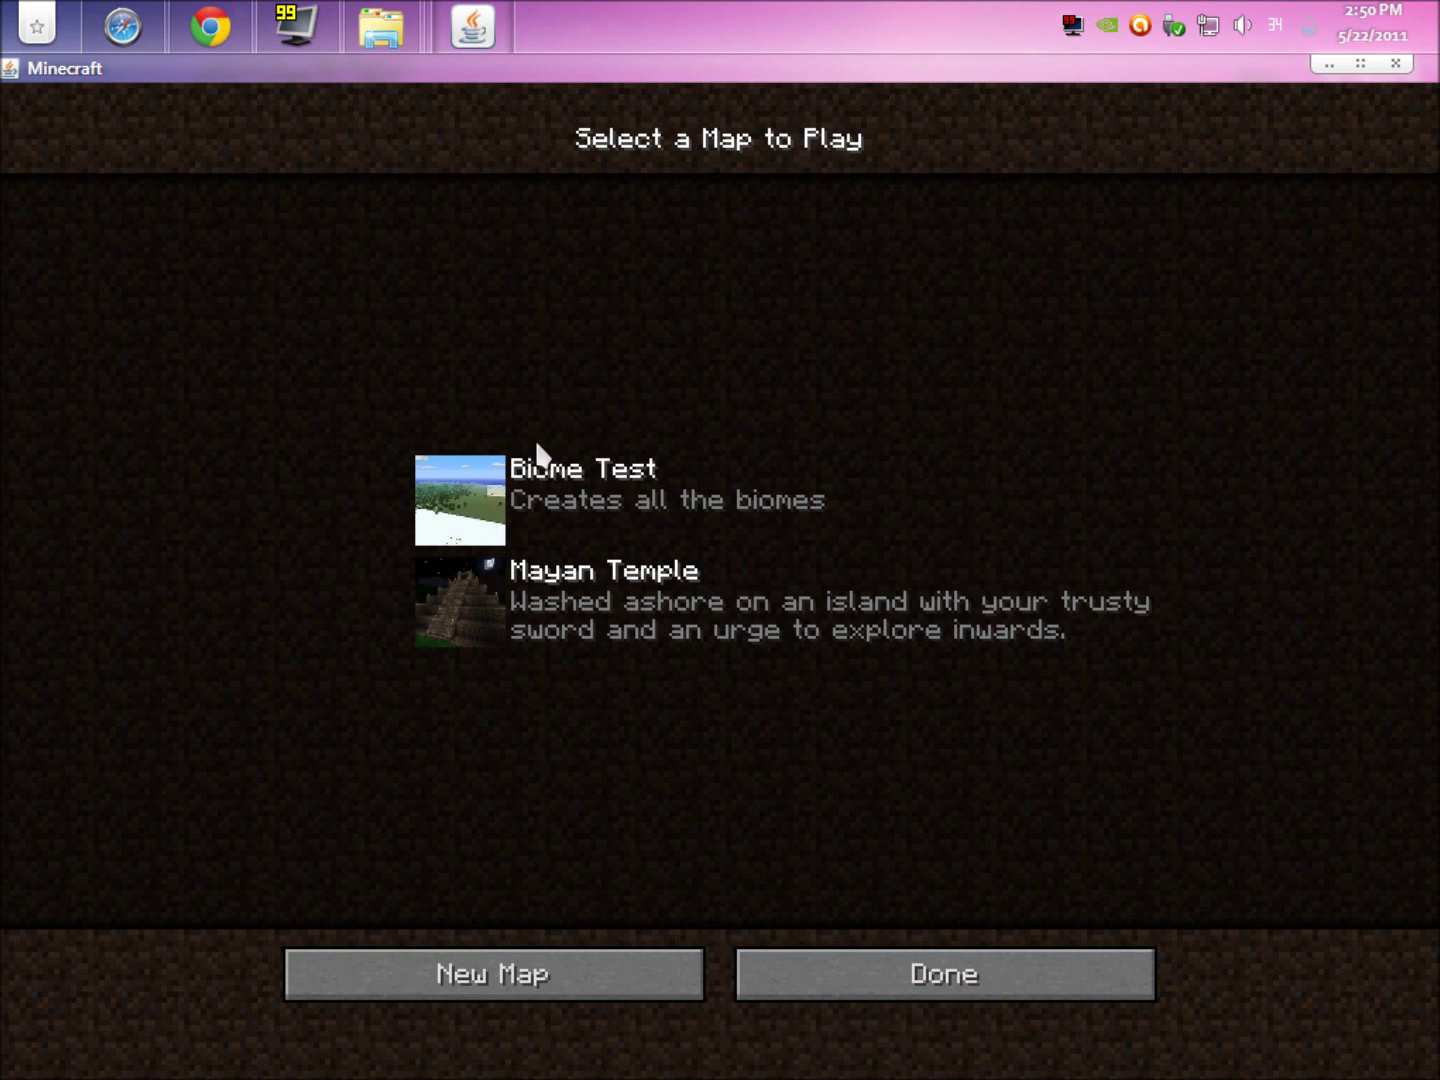
{"action": "left_click", "coordinate": [900, 988]}
{"action": "left_click", "coordinate": [888, 1039]}
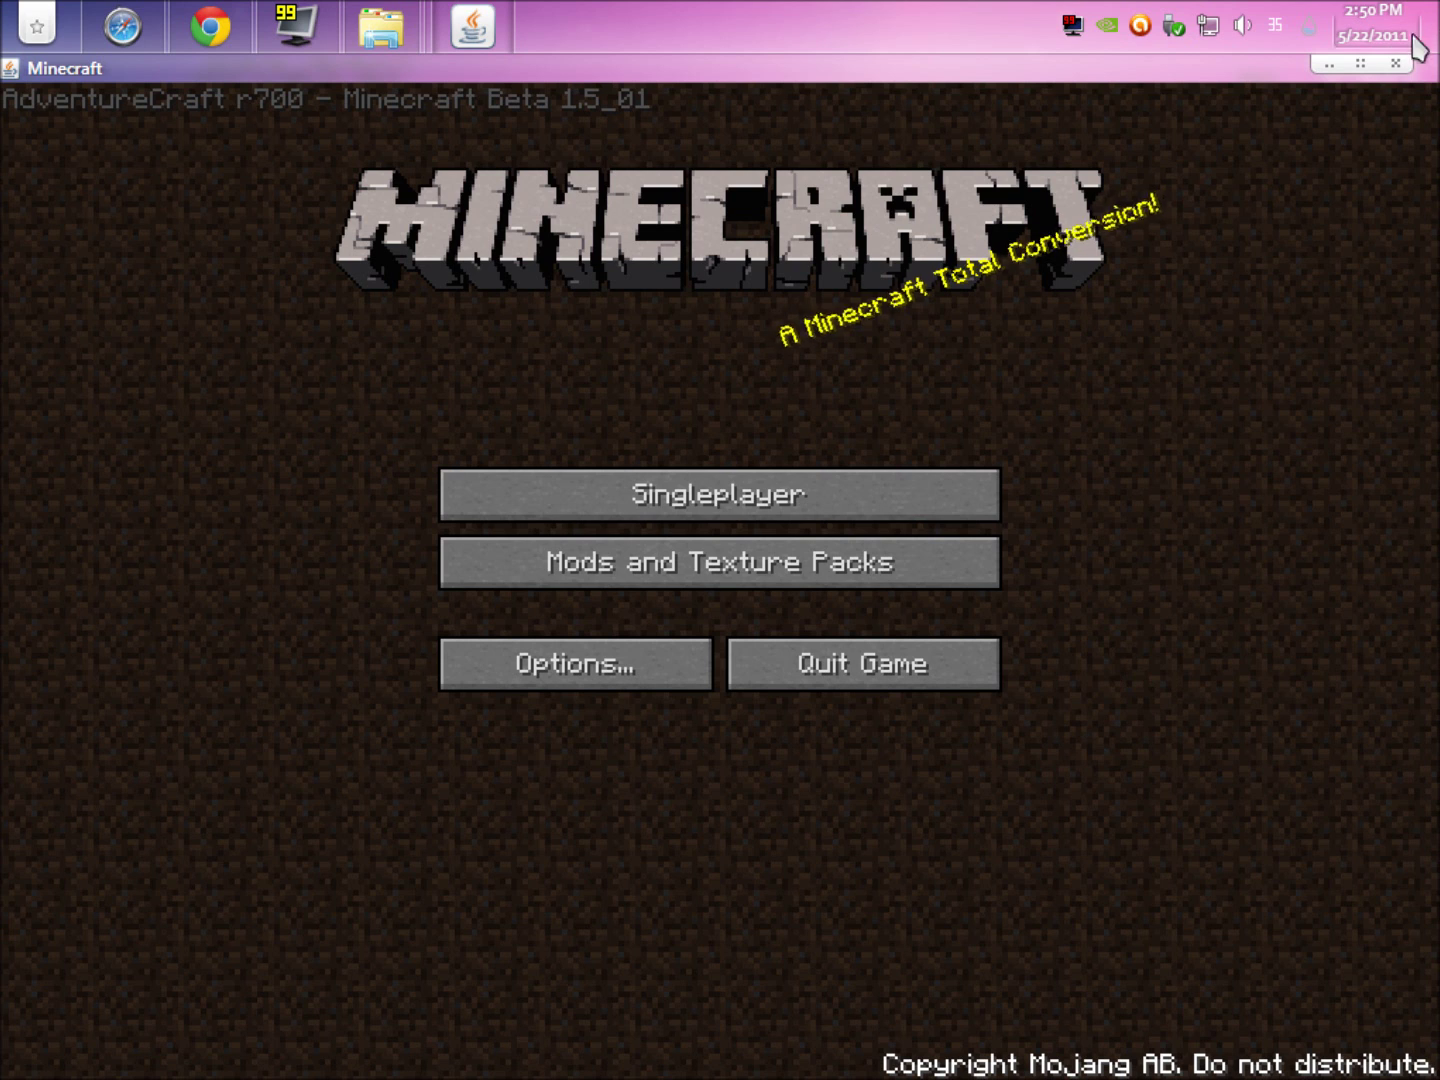
{"action": "left_click", "coordinate": [1396, 65]}
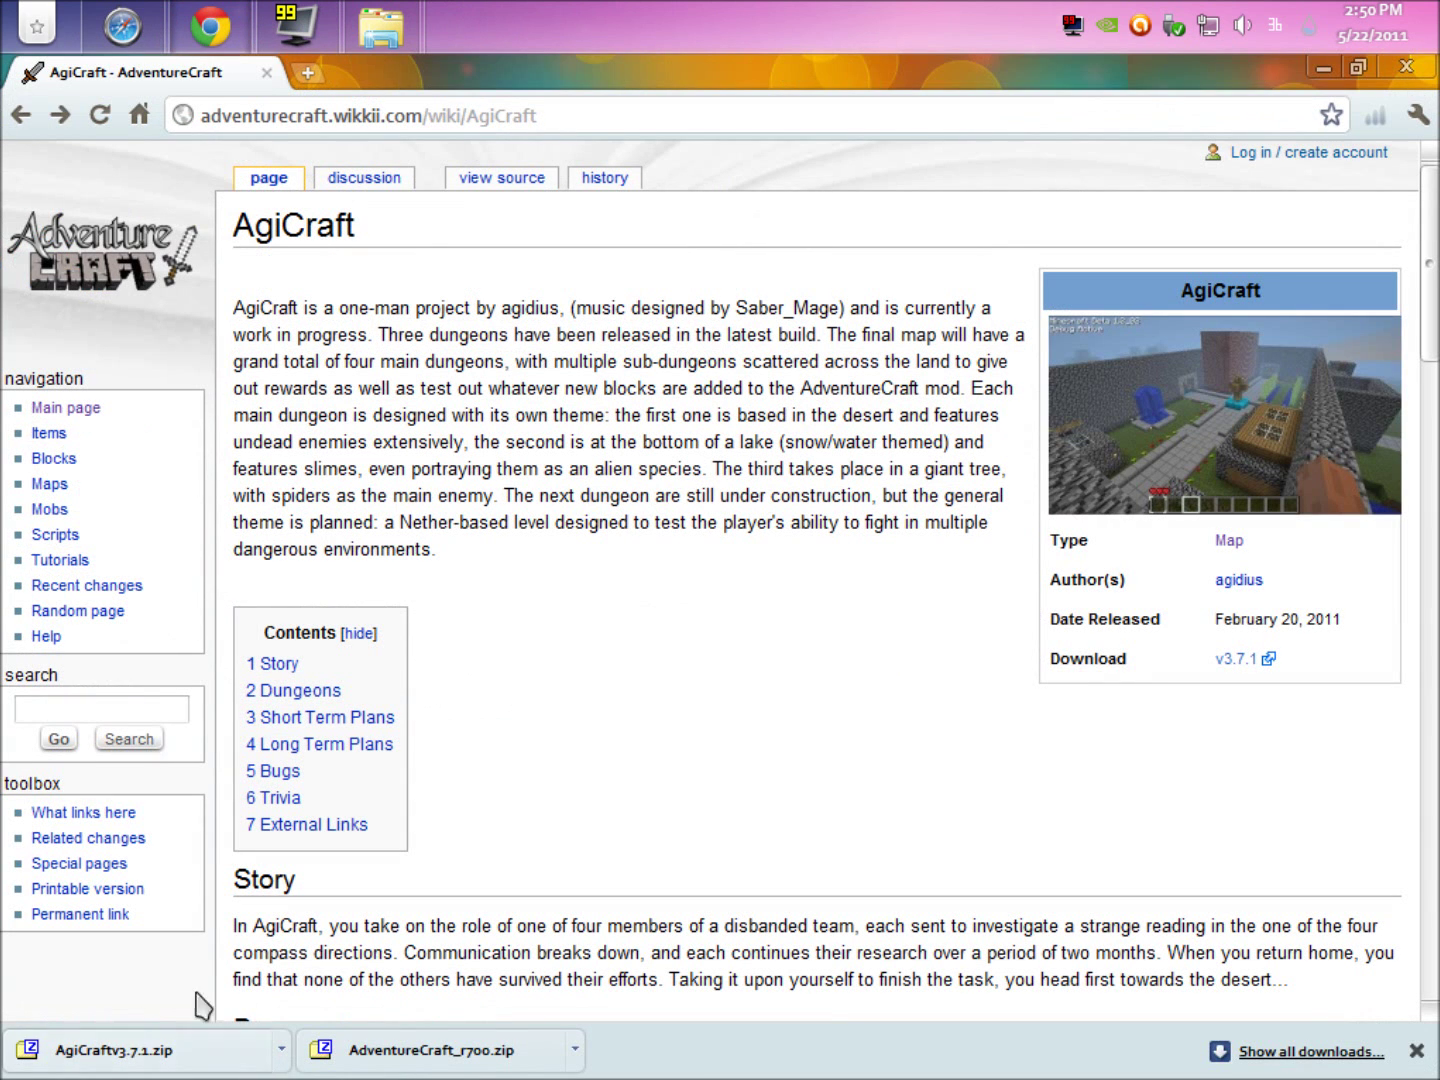
- Open the downloaded AgiCraftv3.7.1.zip in 7-Zip and bring up AdventureCraft's maps folder in Windows Explorer
{"action": "left_click", "coordinate": [121, 1049]}
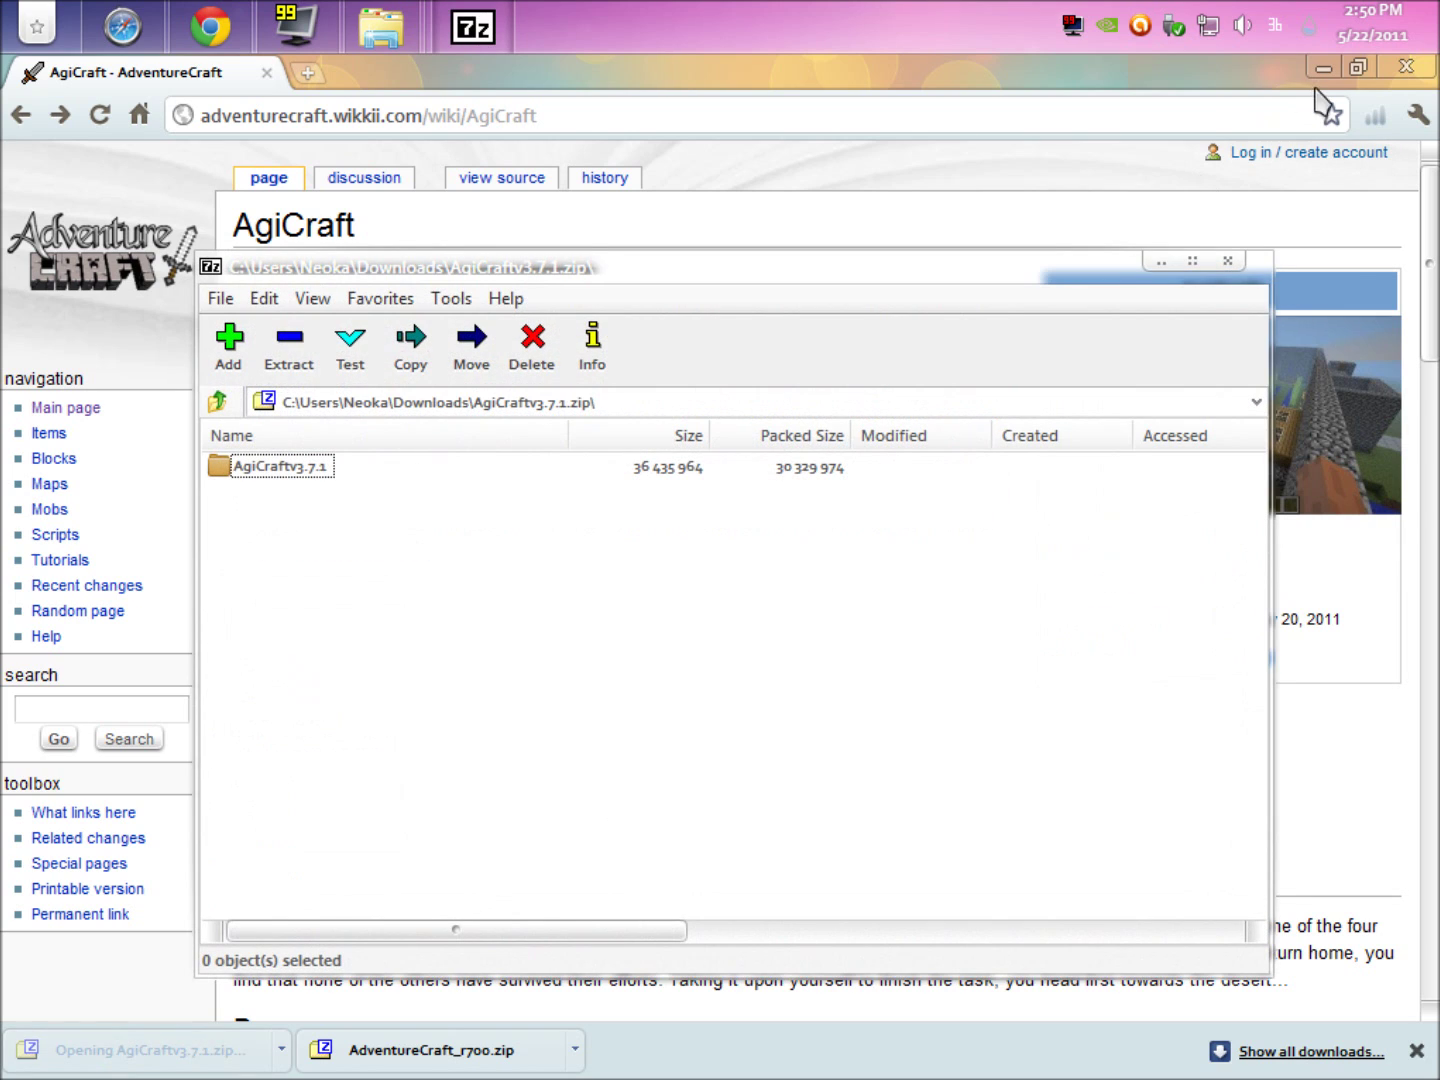
{"action": "left_click", "coordinate": [1323, 68]}
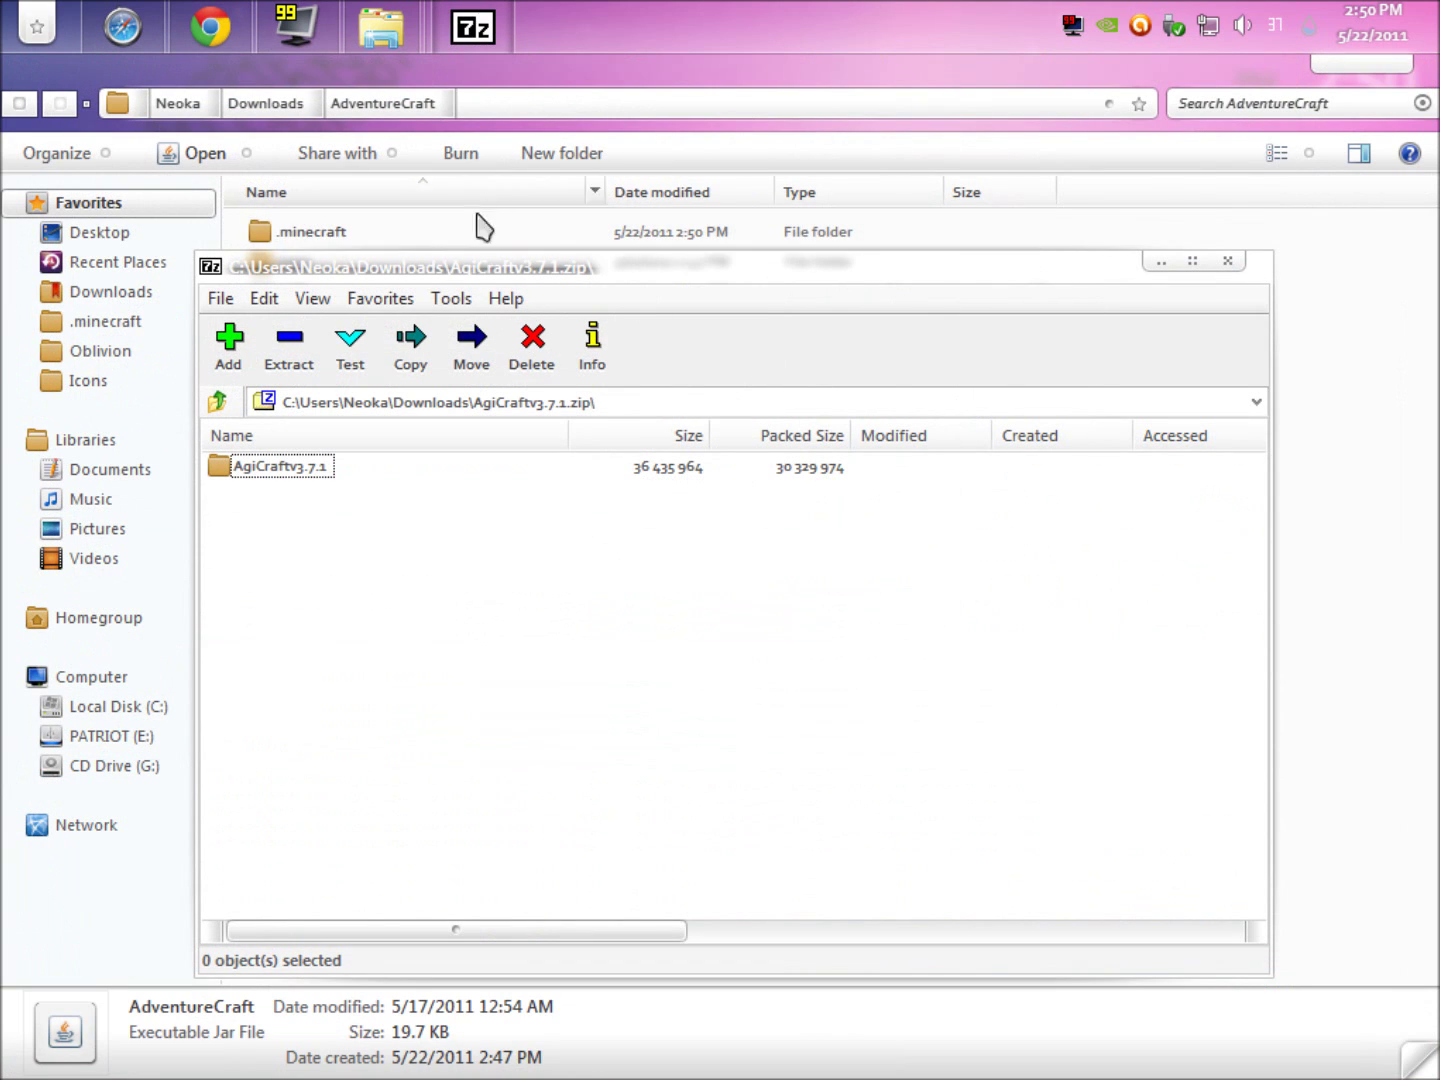
{"action": "left_click_drag", "start_coordinate": [531, 271], "coordinate": [226, 276]}
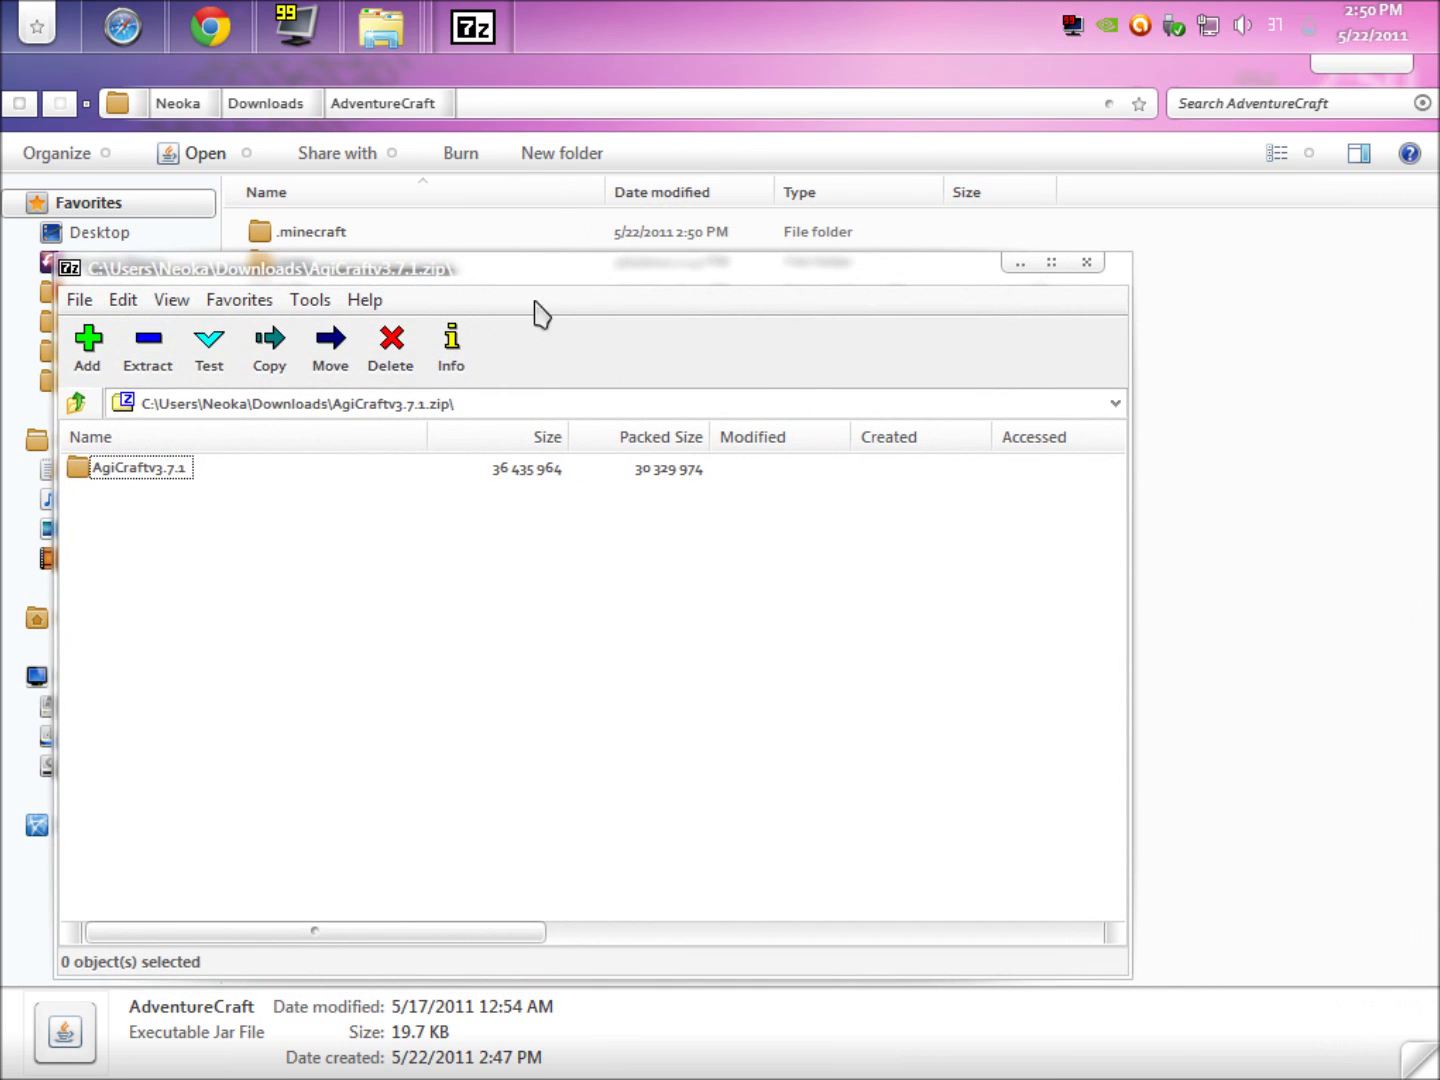
{"action": "key", "text": "alt+Tab"}
{"action": "double_click", "coordinate": [330, 270]}
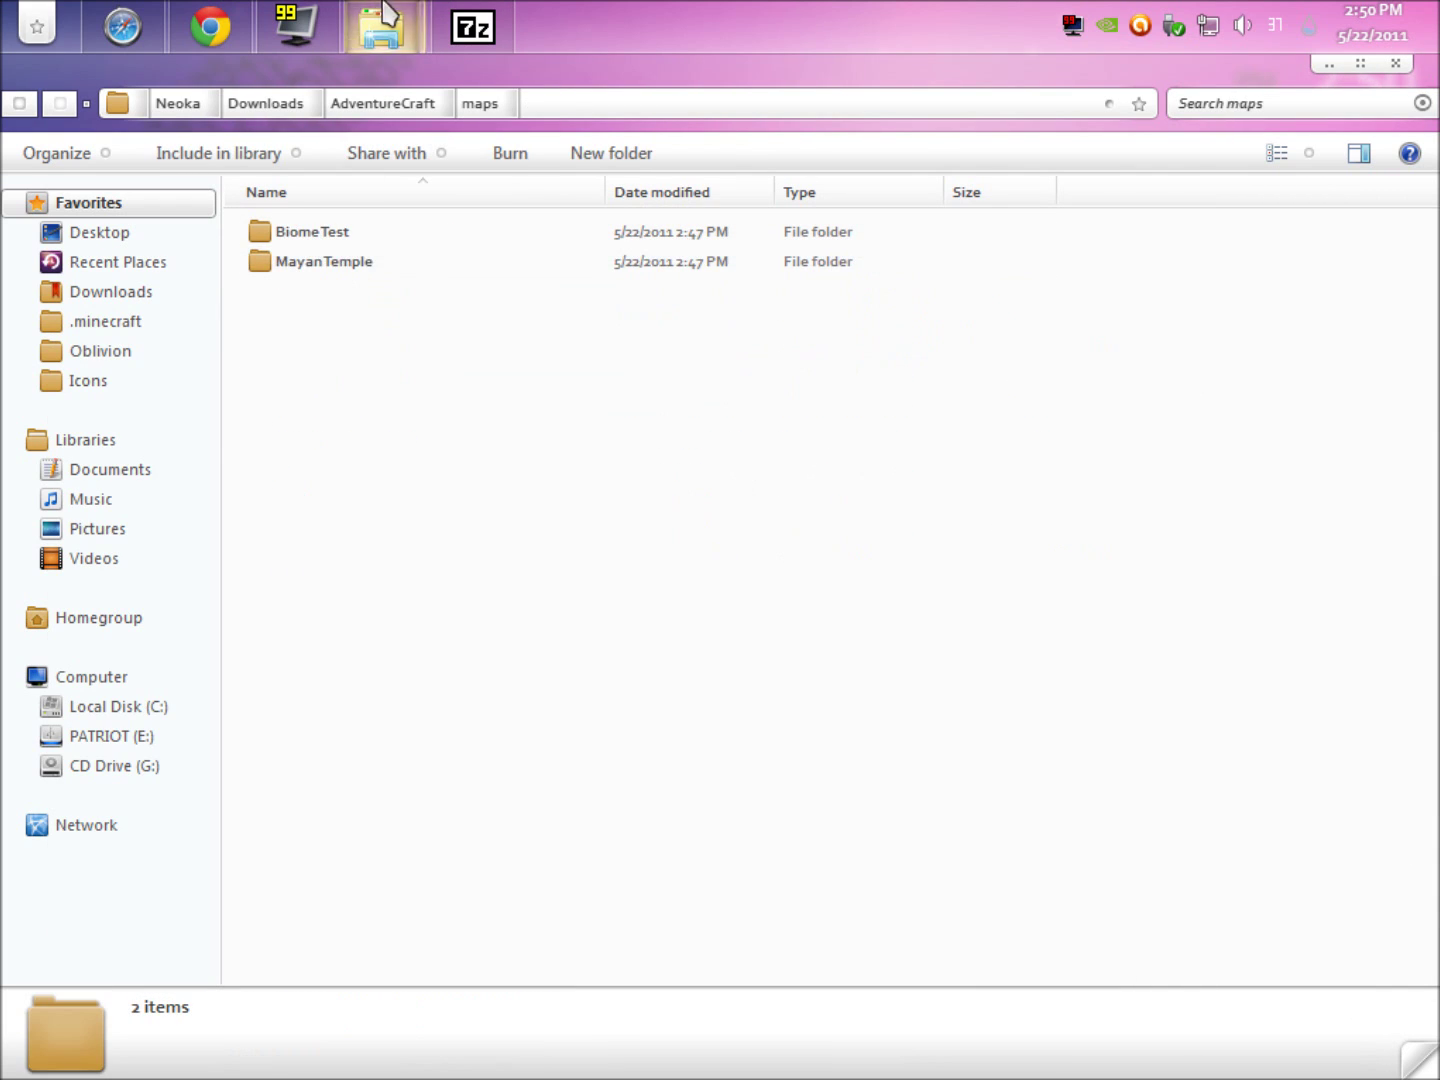
- Extract the AgiCraftv3.7.1 folder from the archive into the maps folder and close the archive
{"action": "key", "text": "alt+Tab"}
{"action": "left_click_drag", "start_coordinate": [161, 476], "coordinate": [1180, 582]}
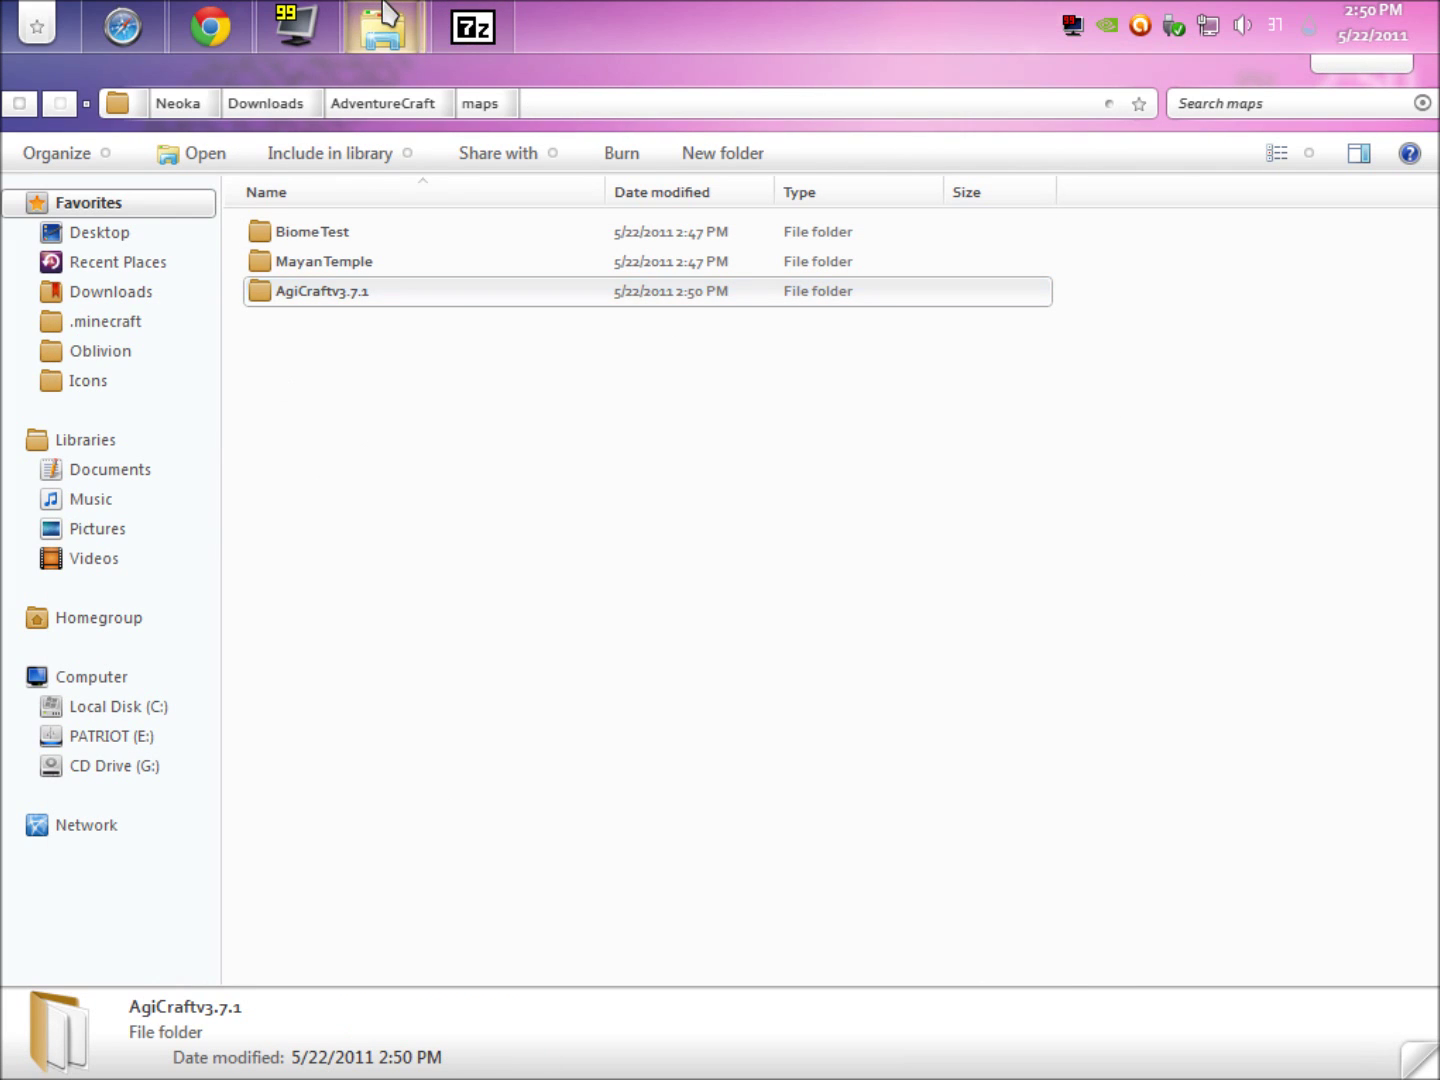
{"action": "mouse_move", "coordinate": [382, 30]}
{"action": "left_click", "coordinate": [523, 166]}
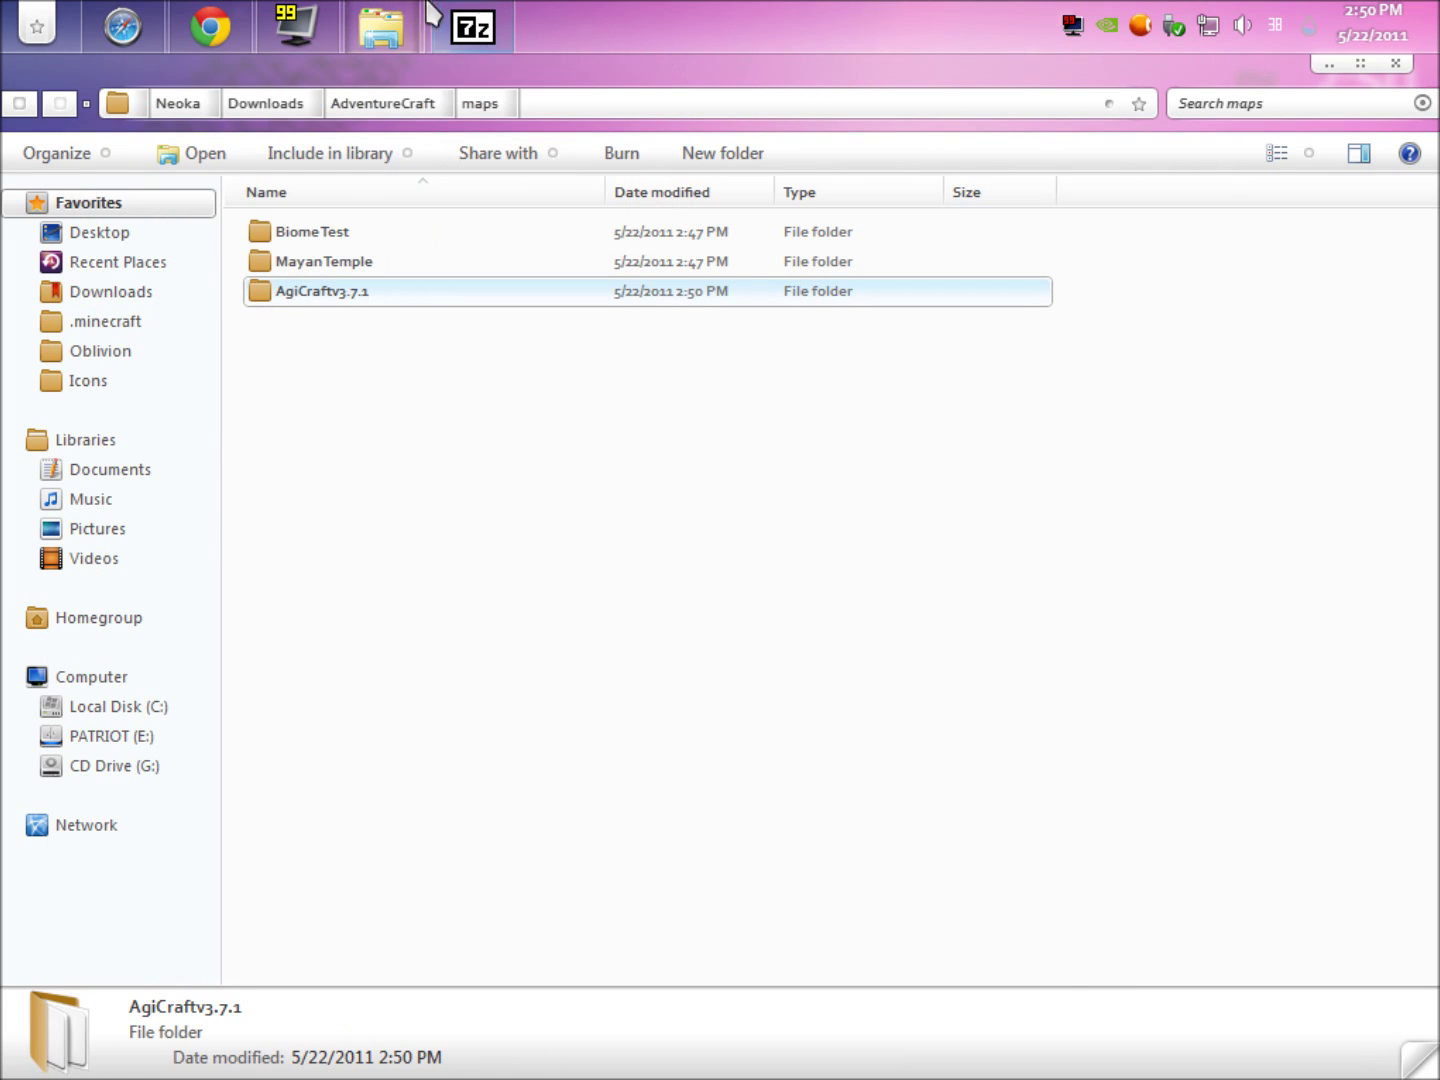
{"action": "left_click", "coordinate": [473, 27]}
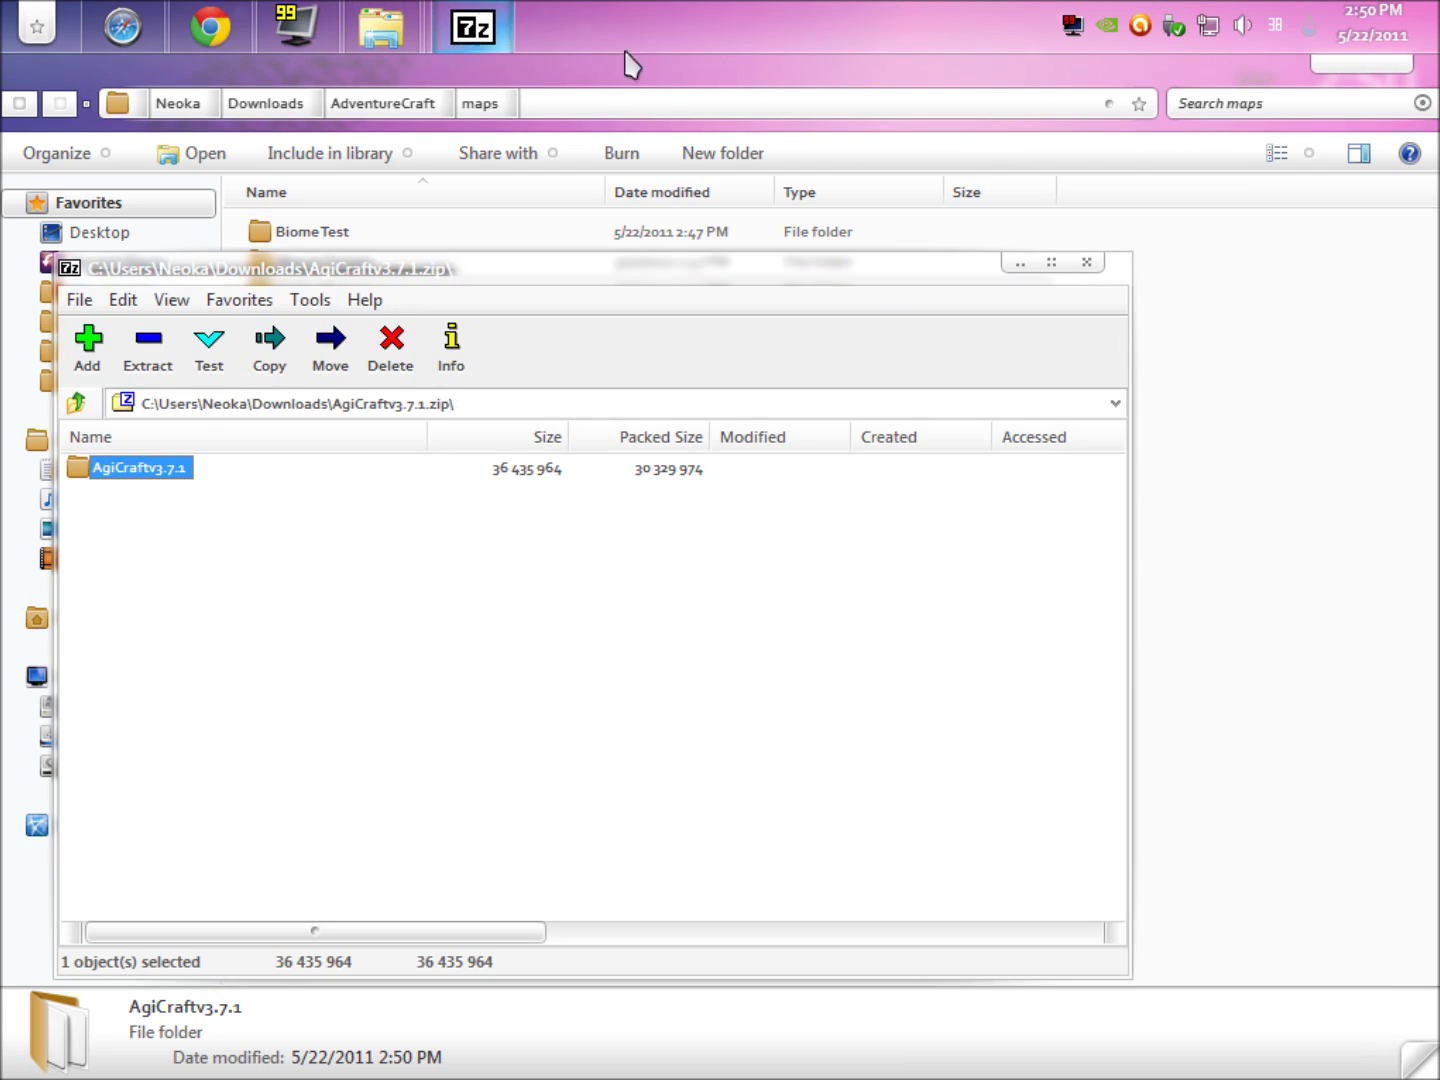
{"action": "left_click", "coordinate": [1093, 283]}
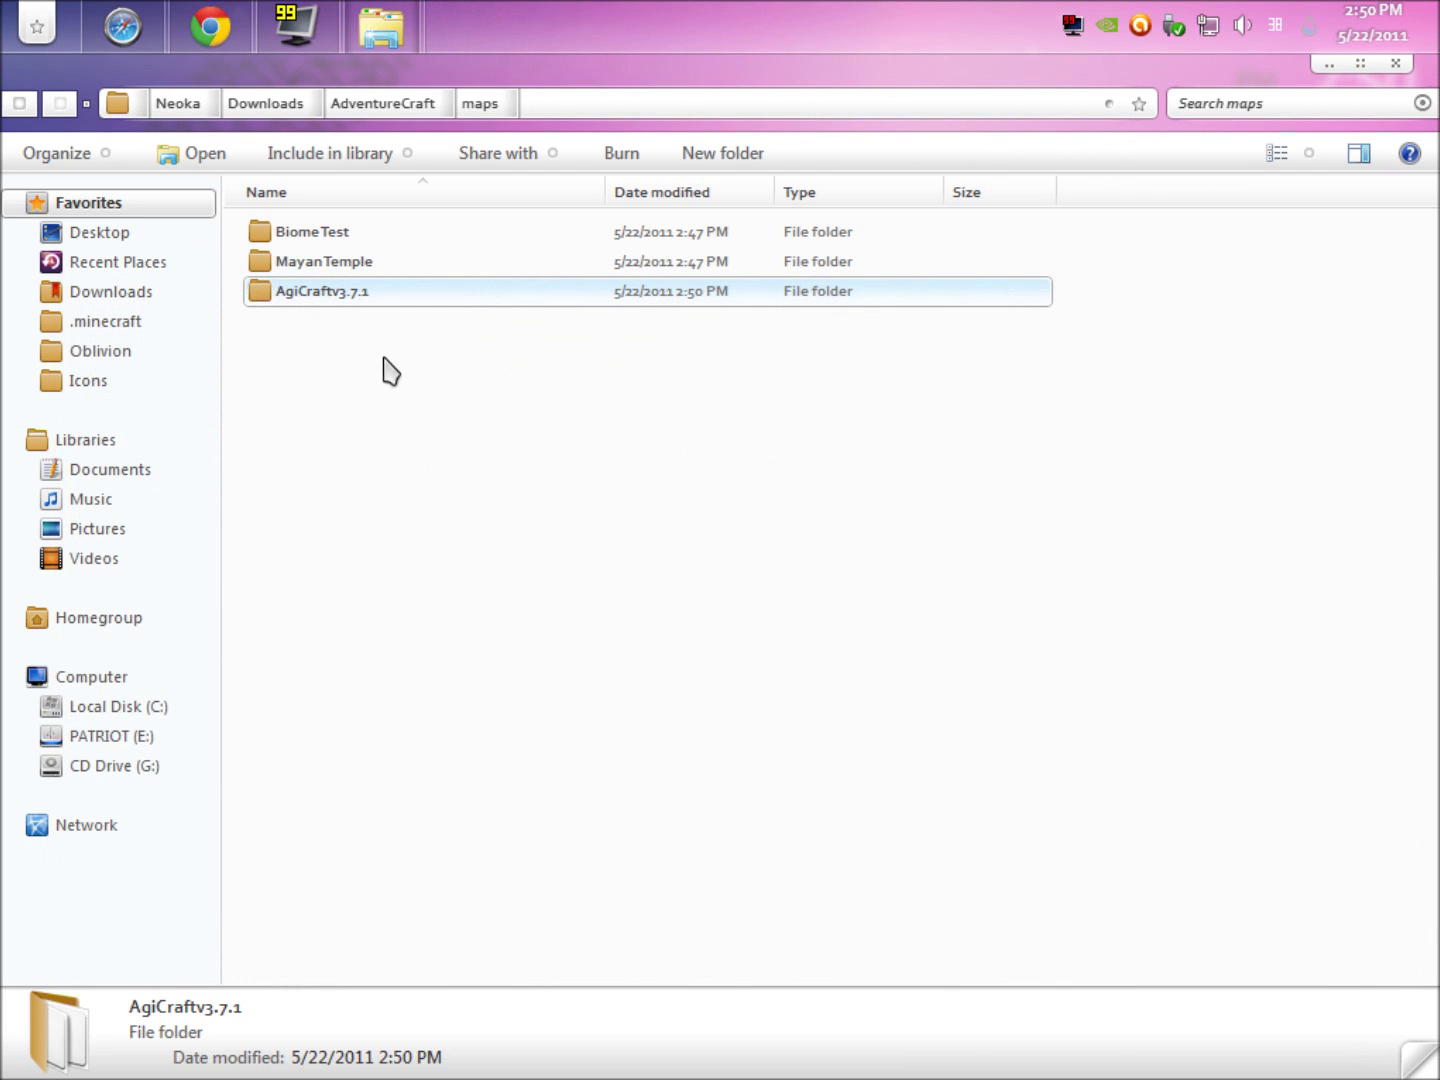
- Check the contents of the AgiCraftv3.7.1 folder and return to the maps folder
{"action": "double_click", "coordinate": [338, 298]}
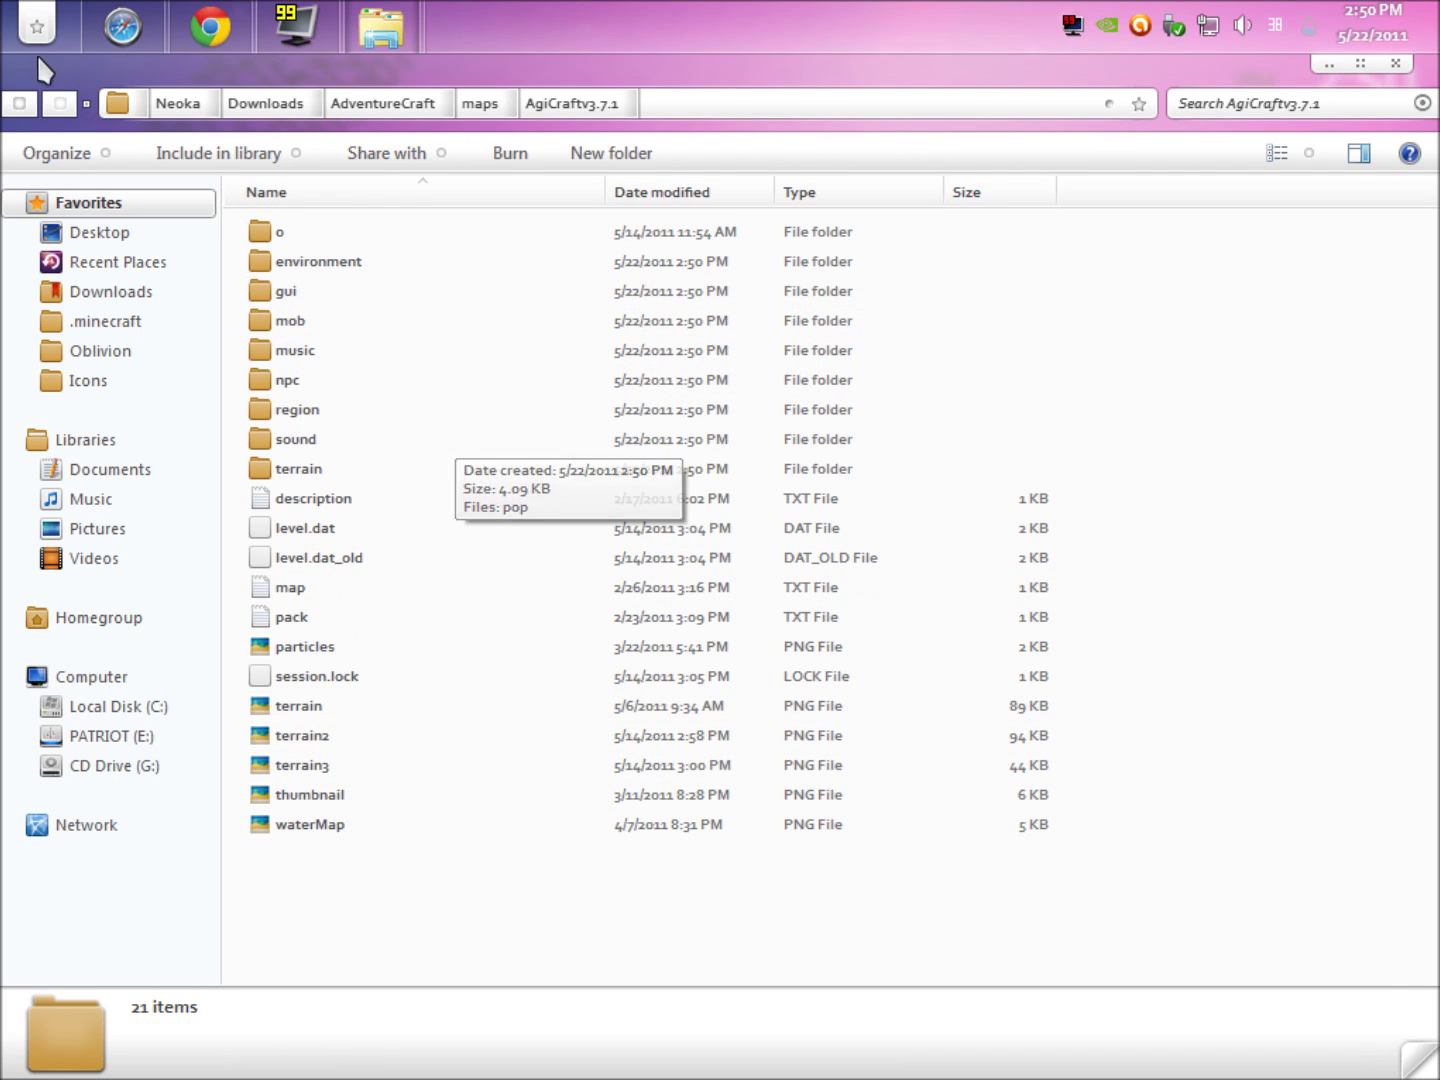
{"action": "left_click", "coordinate": [8, 106]}
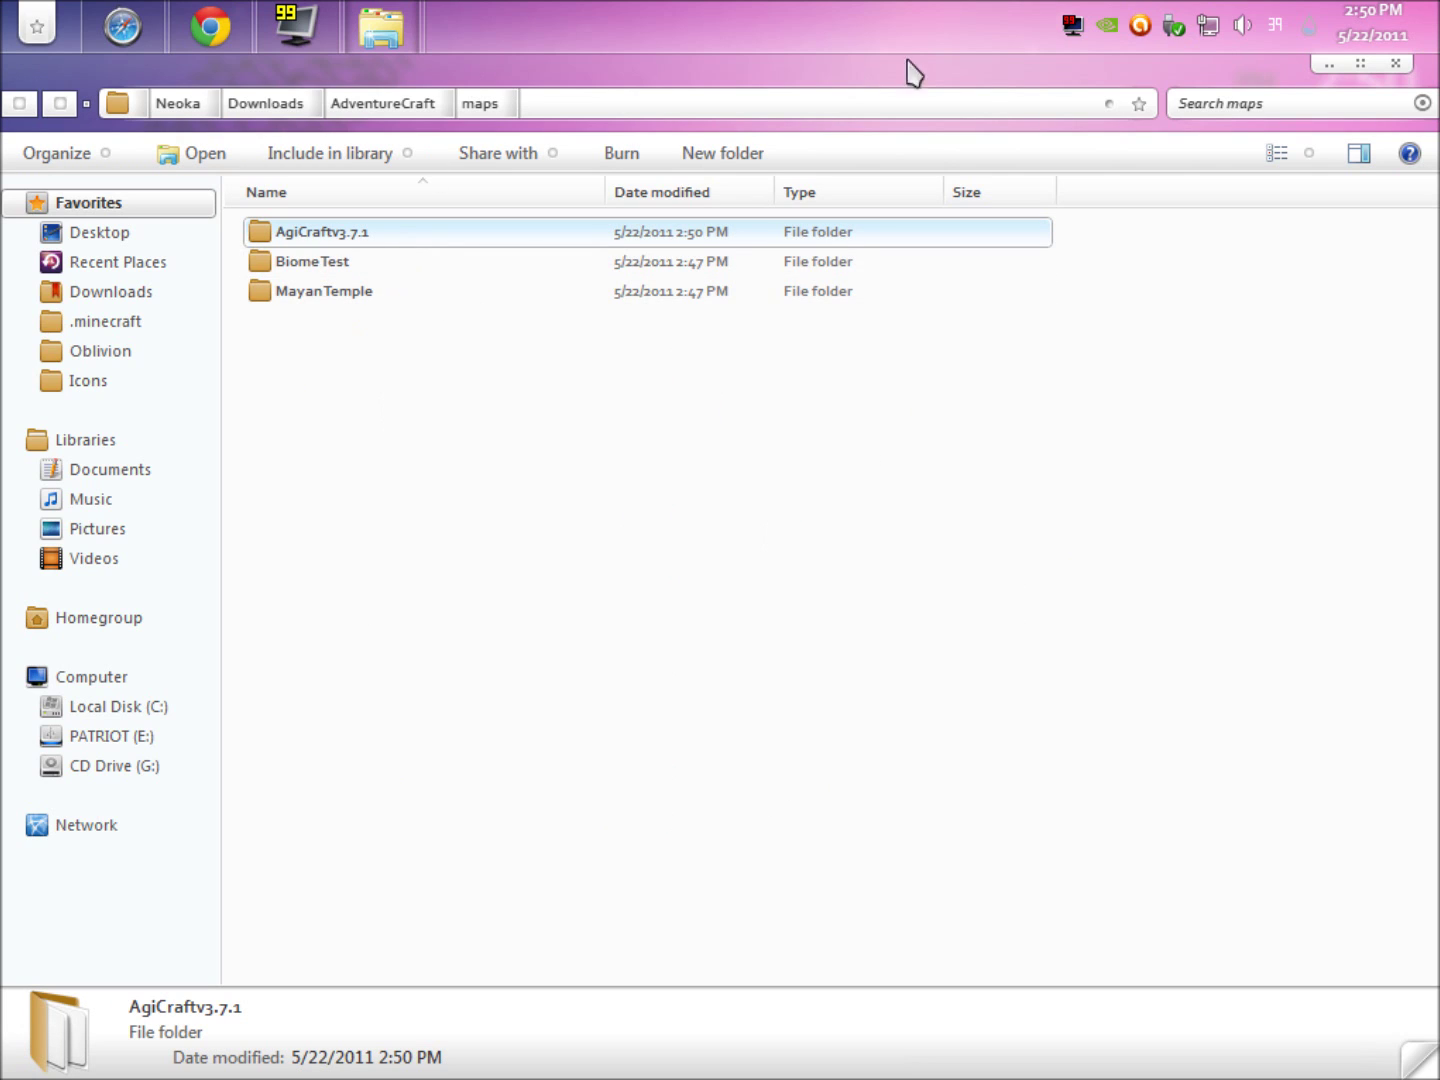
{"action": "left_click", "coordinate": [1326, 67]}
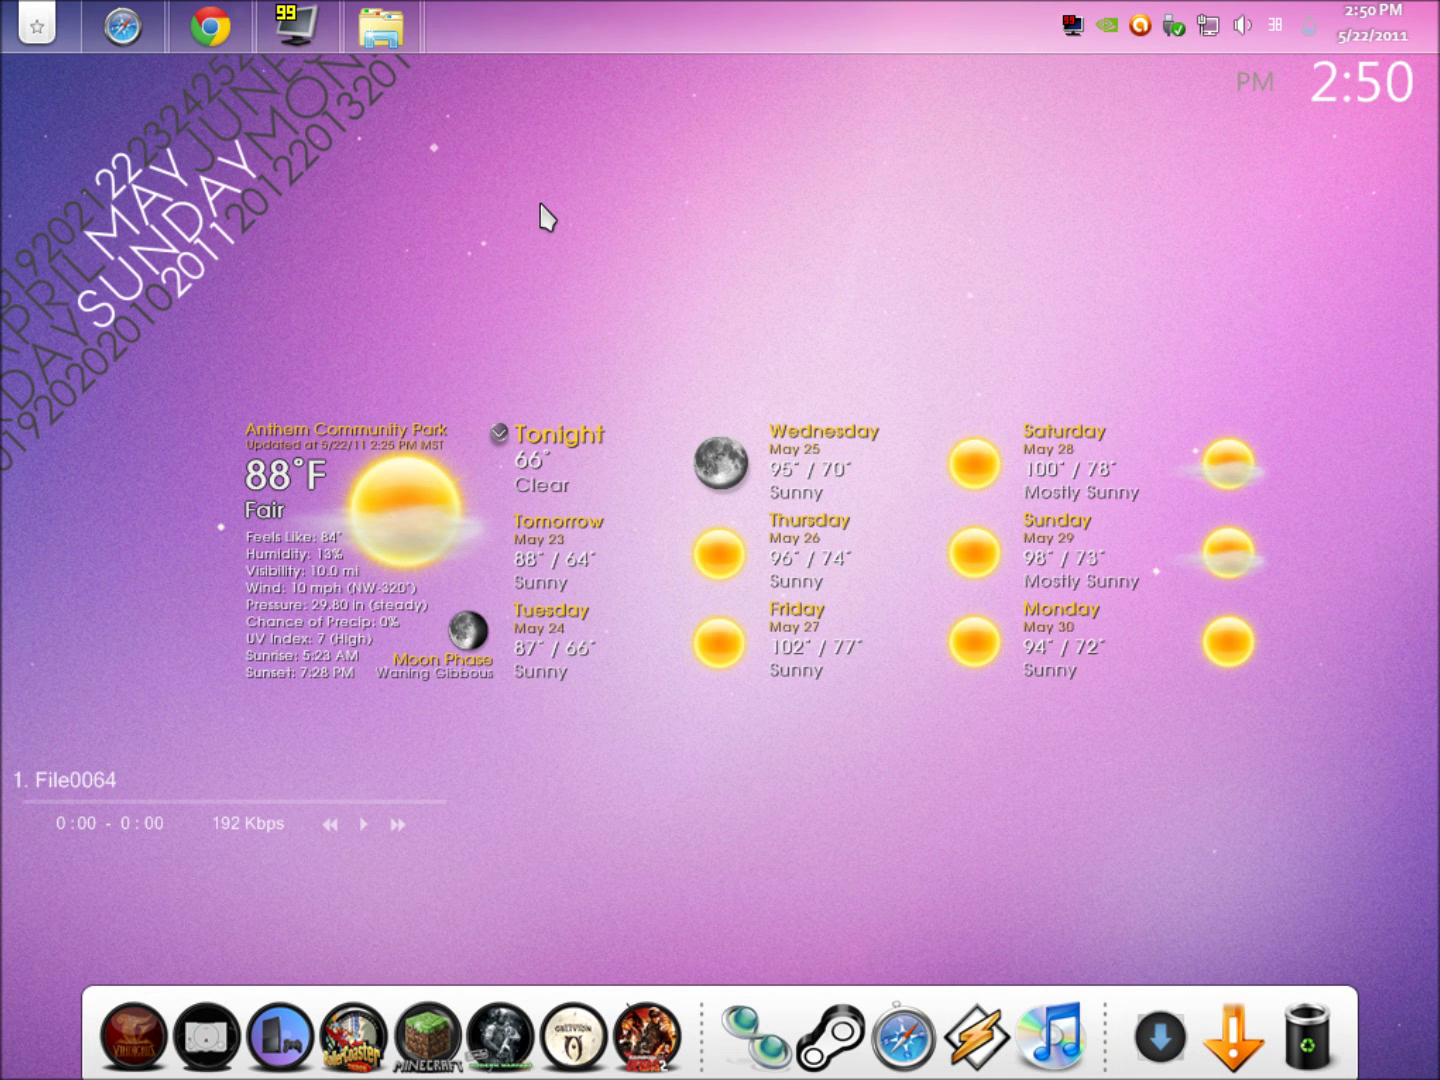
{"action": "mouse_move", "coordinate": [380, 28]}
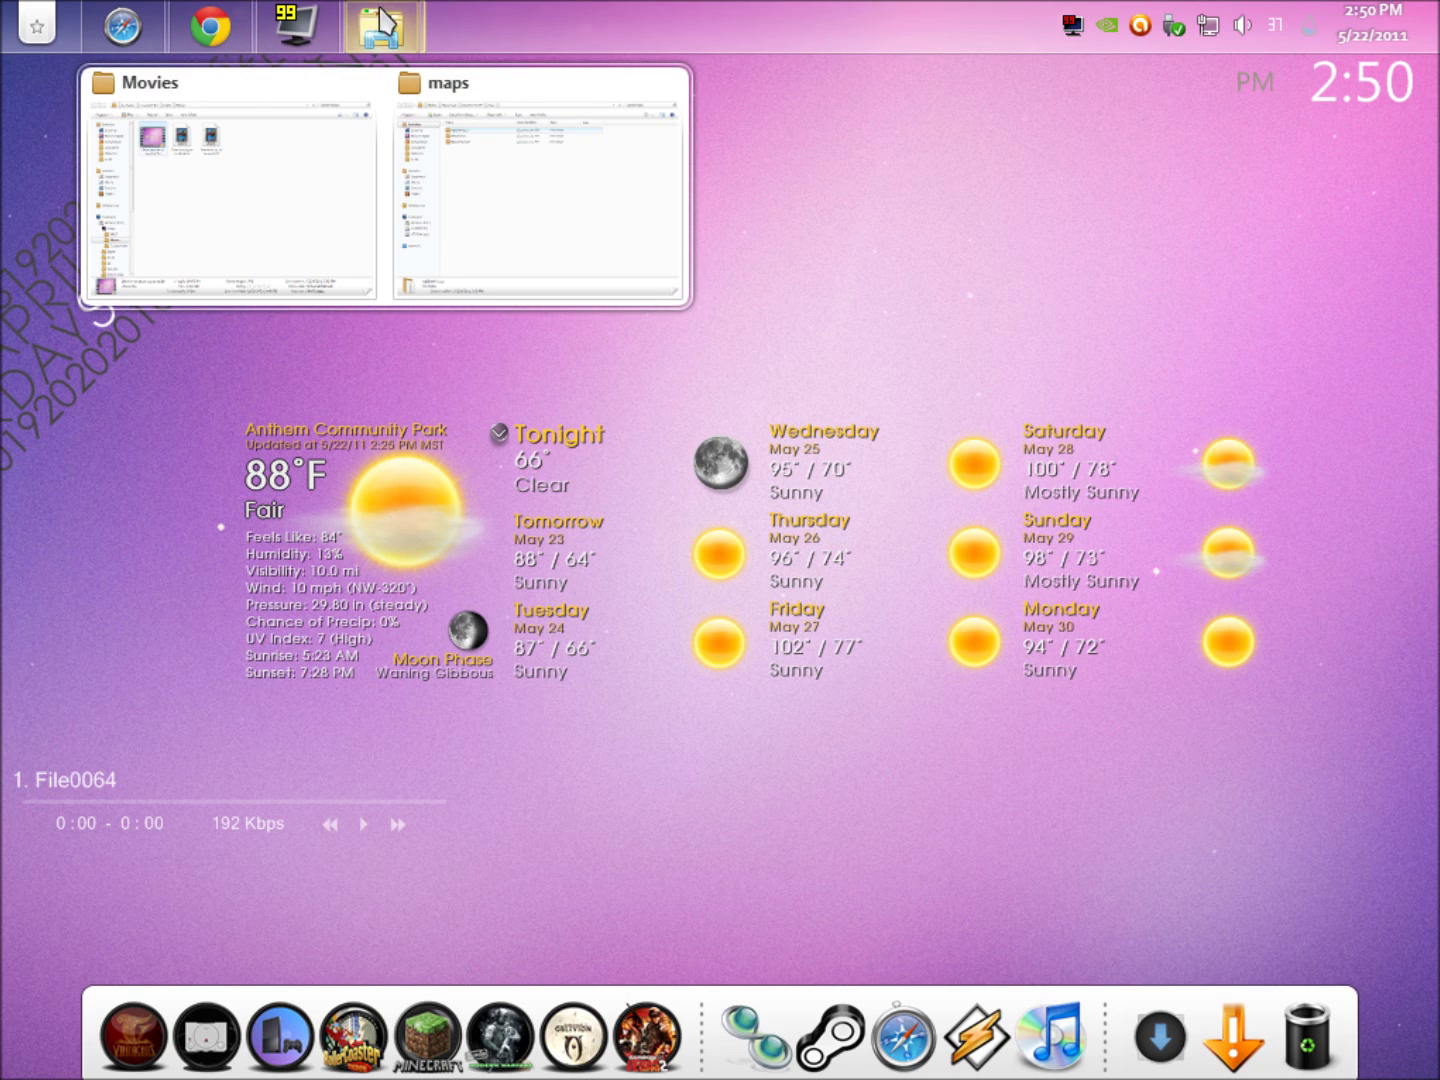
{"action": "left_click", "coordinate": [530, 183]}
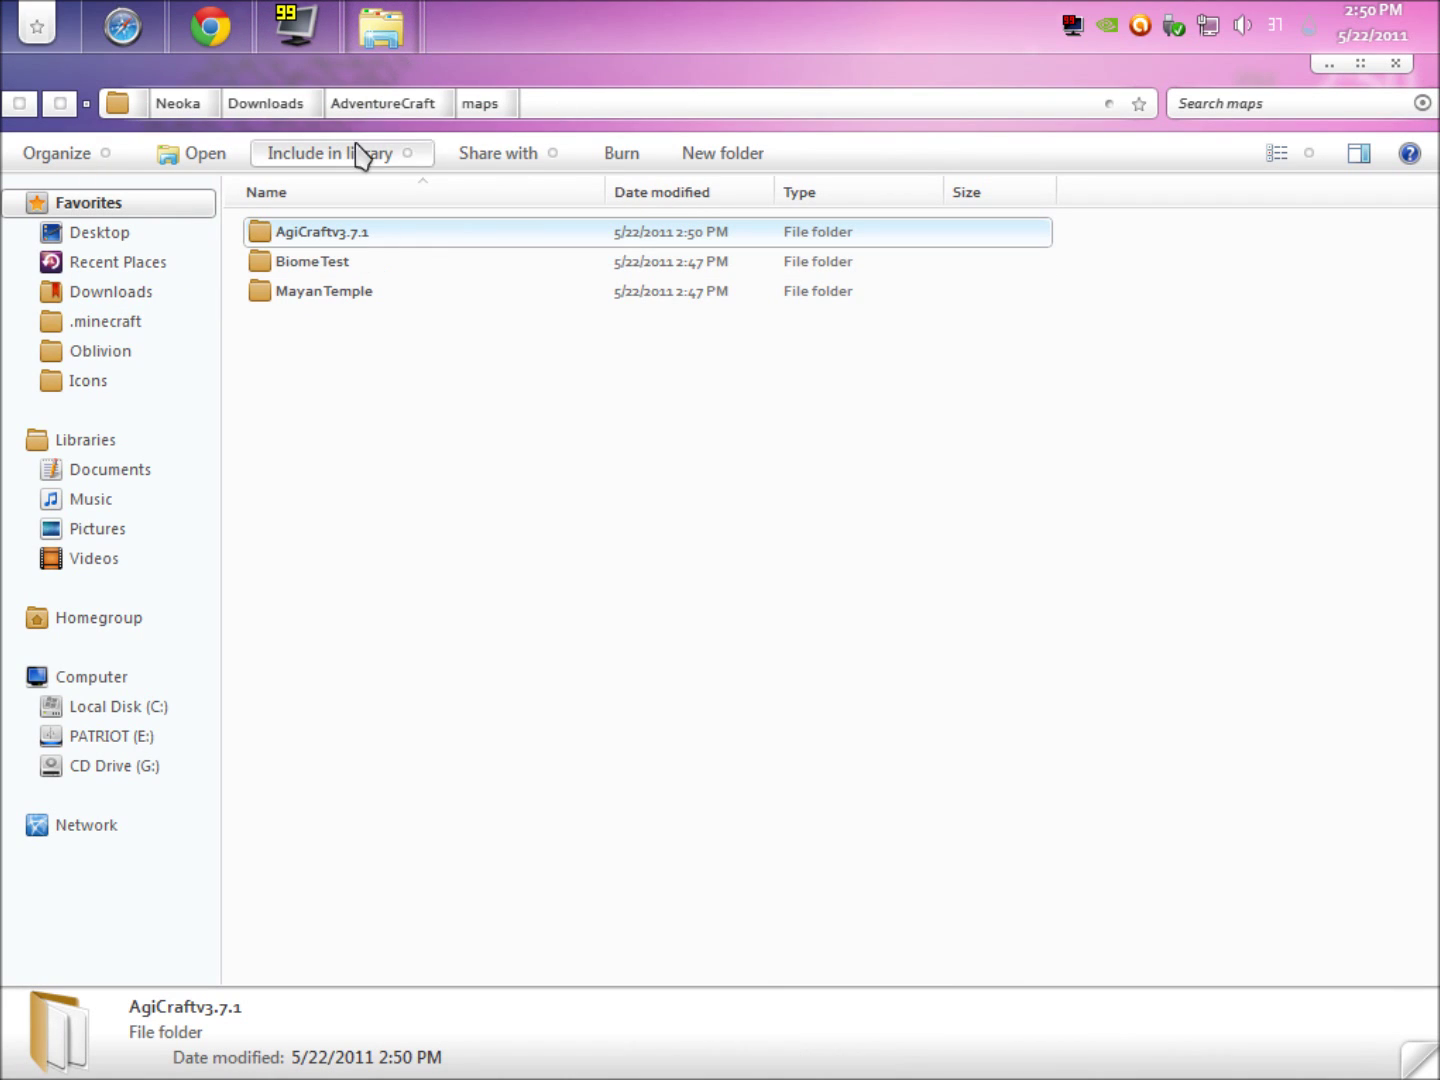
- Close the separate Movies folder window, leaving the maps folder window open
{"action": "mouse_move", "coordinate": [380, 27]}
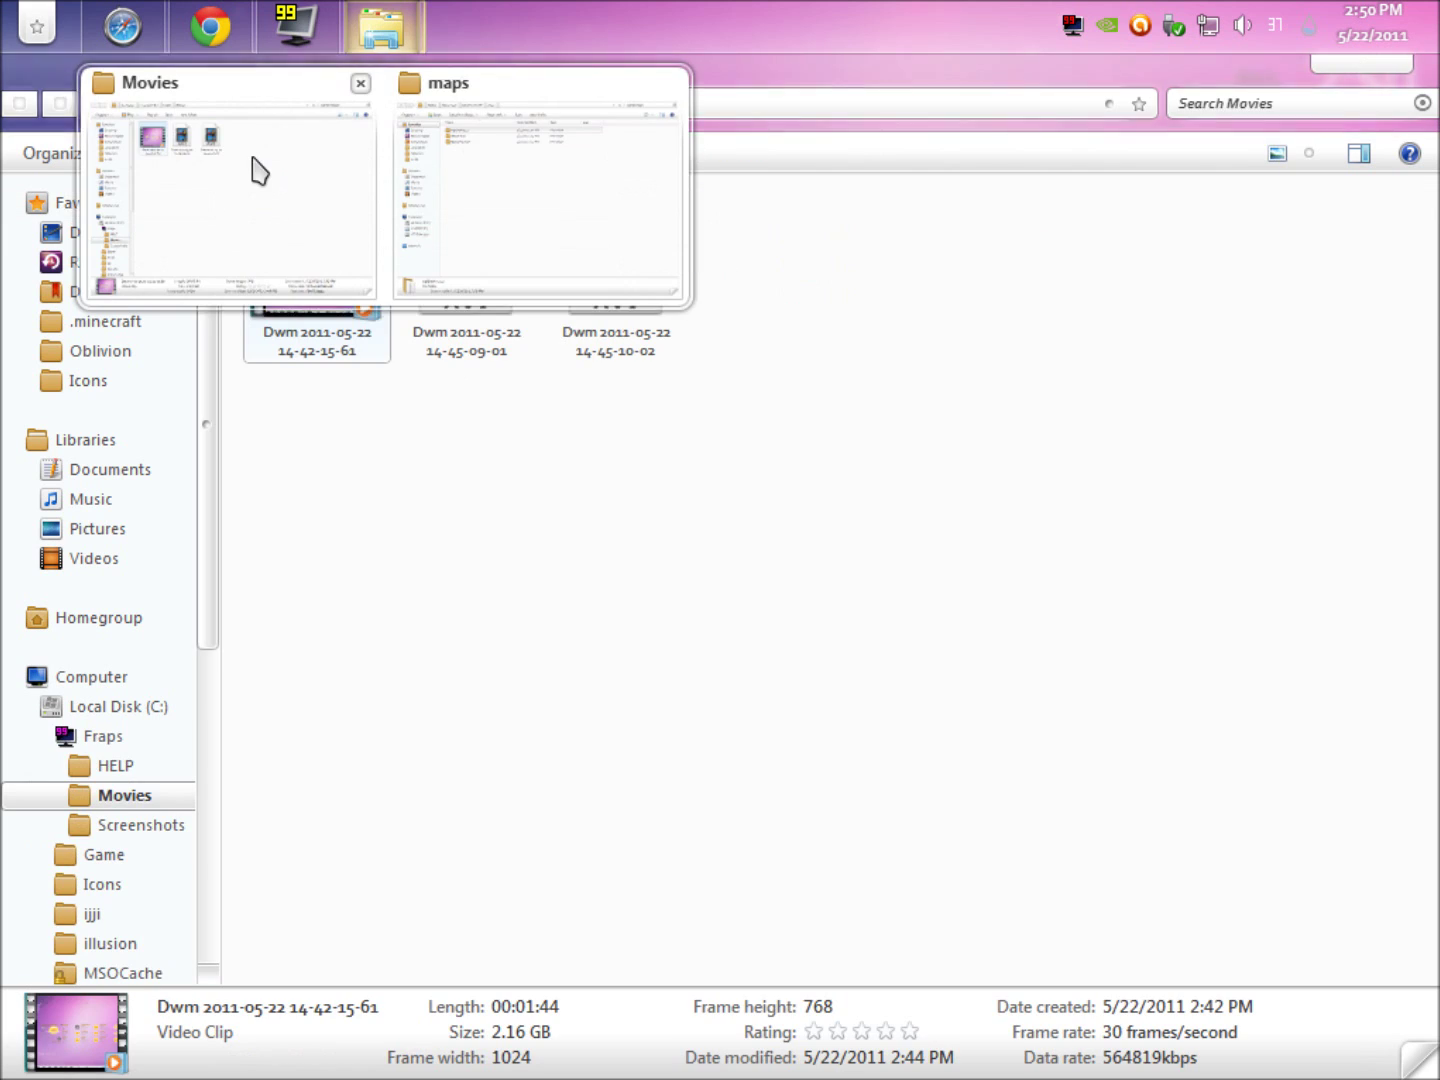
{"action": "left_click", "coordinate": [251, 167]}
{"action": "left_click", "coordinate": [1396, 64]}
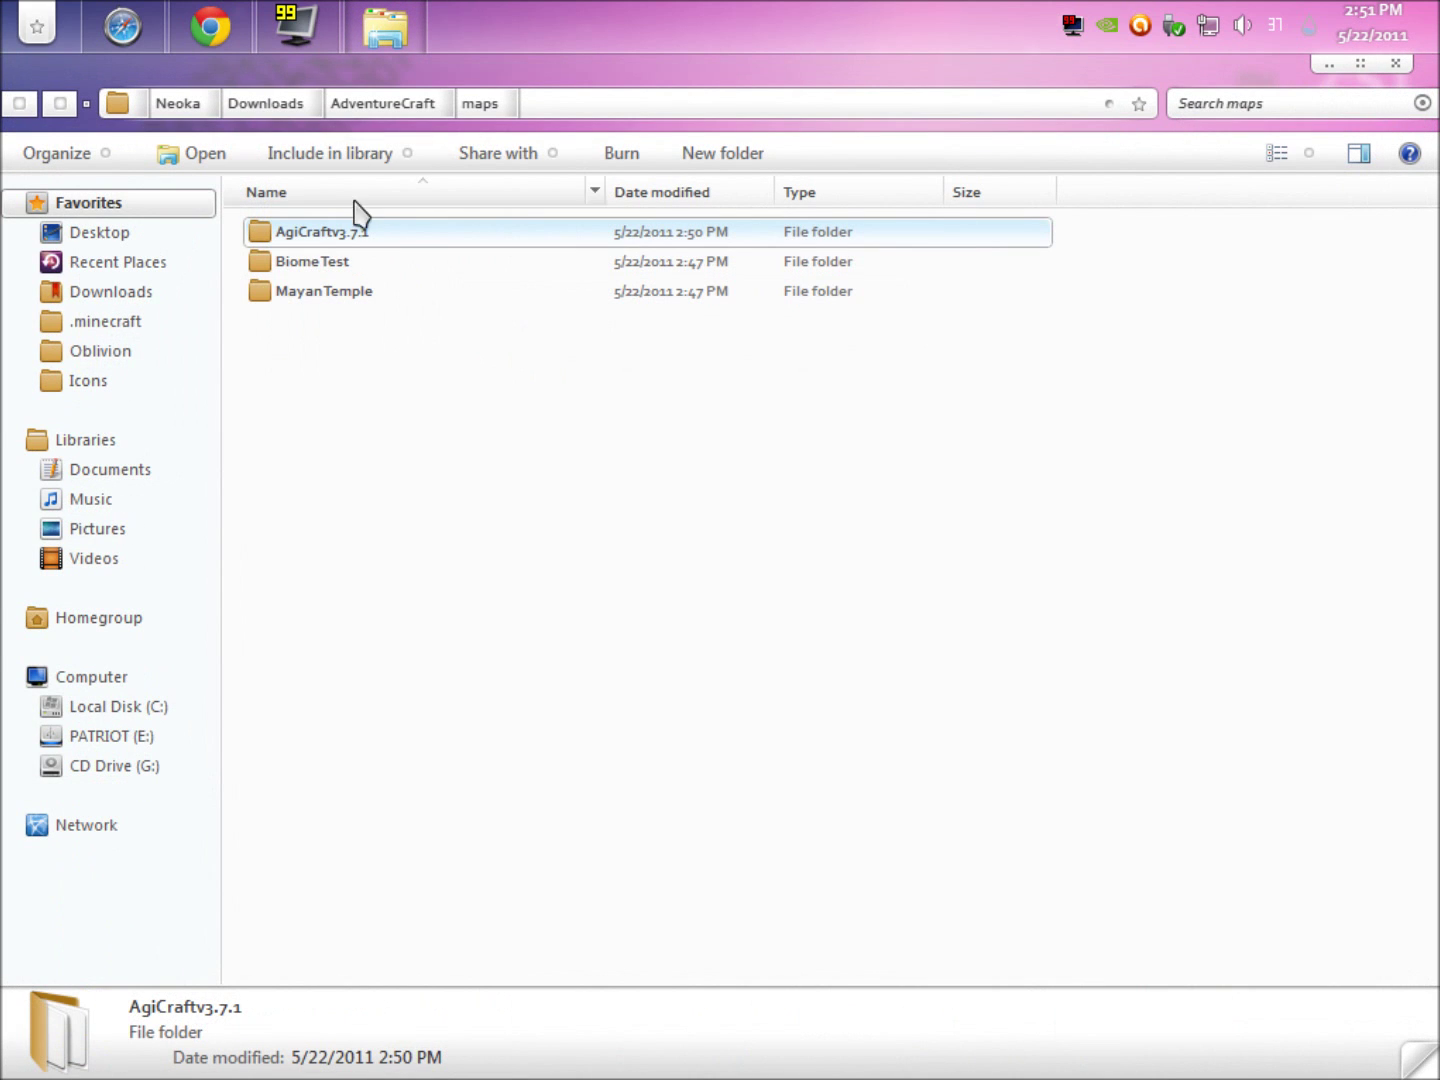
- Go back up to the AdventureCraft folder and launch the AdventureCraft application to start the game
{"action": "left_click", "coordinate": [400, 108]}
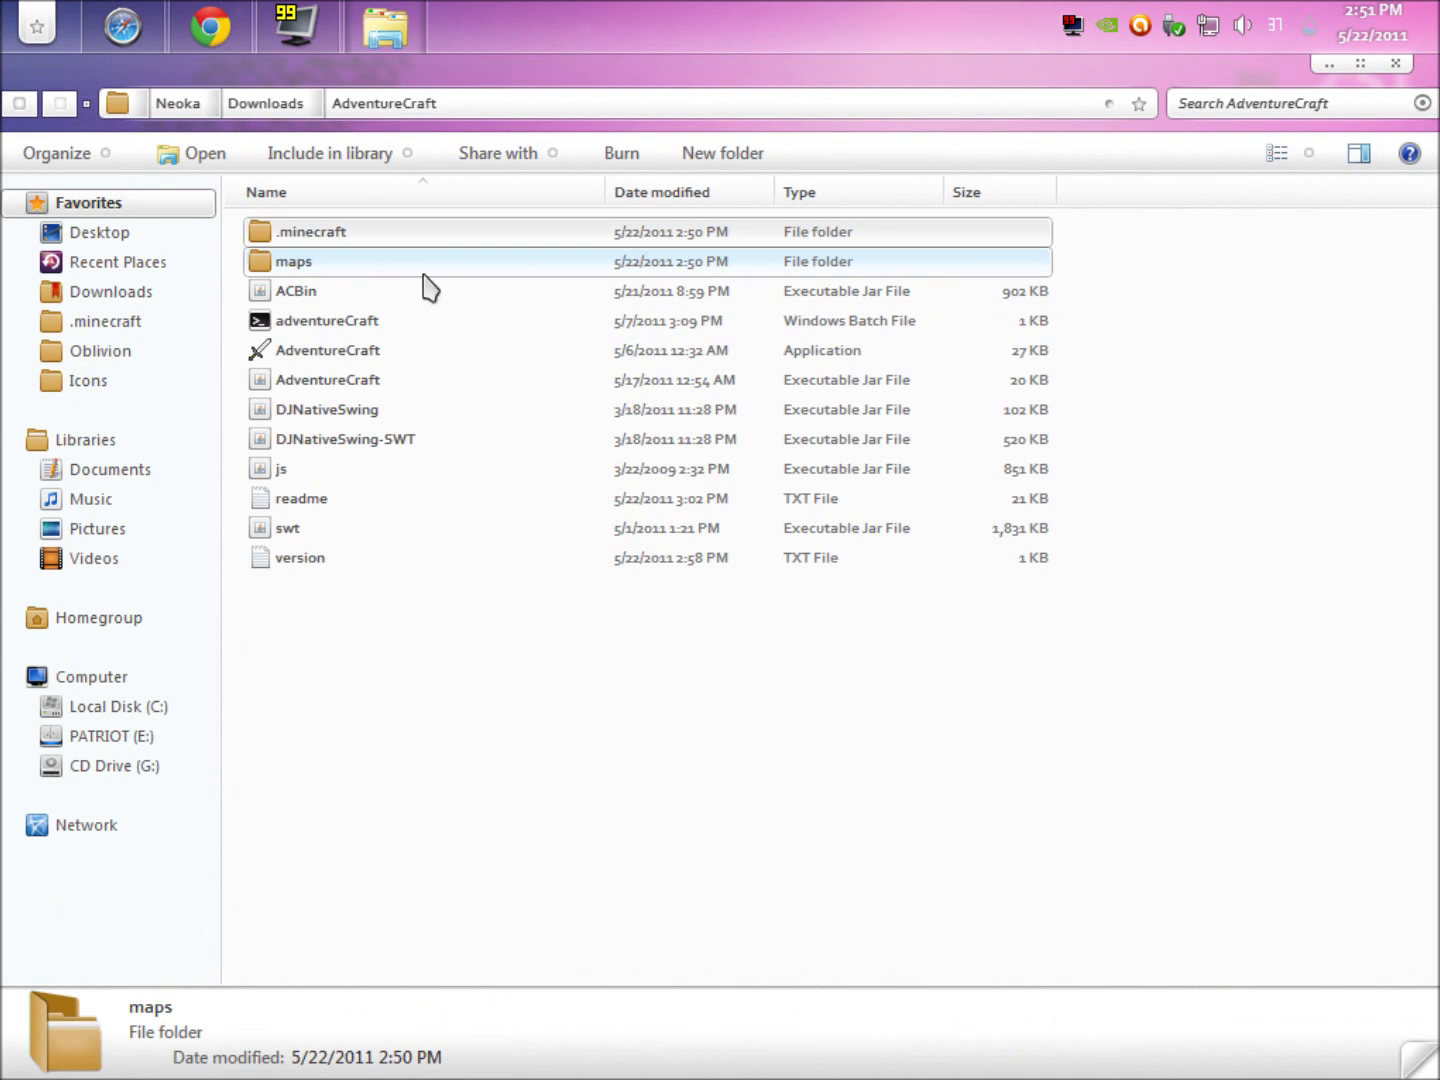
{"action": "double_click", "coordinate": [342, 361]}
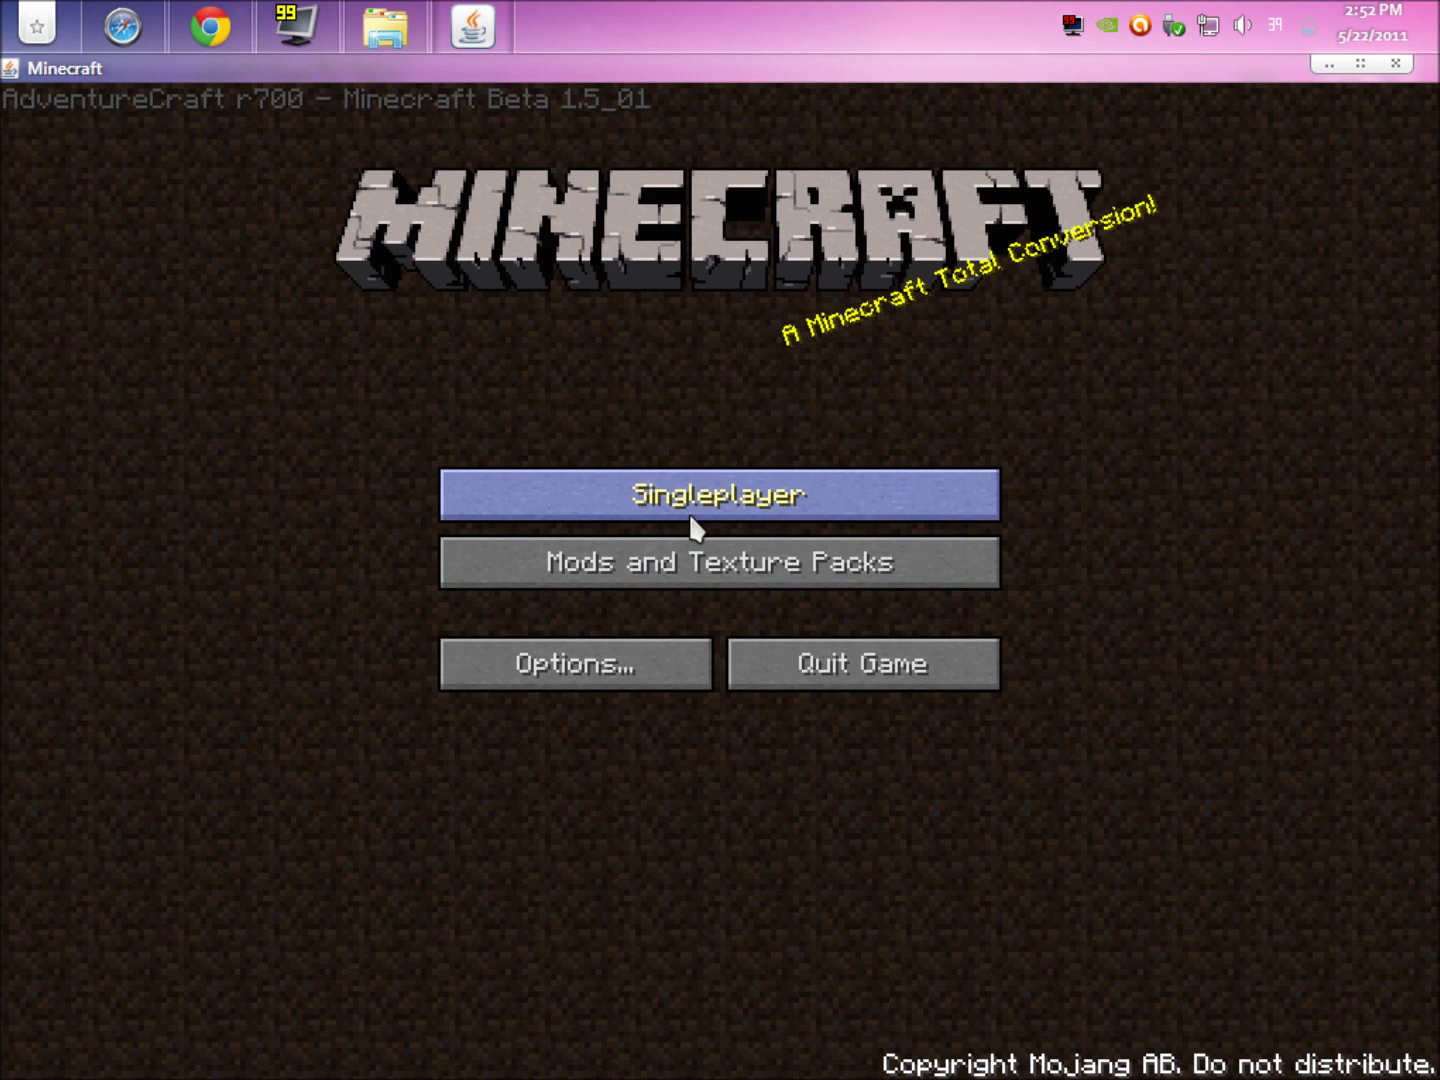
- Create a new singleplayer world and walk through the torch-lit wooden starting house to the stone ledge outside
{"action": "left_click", "coordinate": [711, 506]}
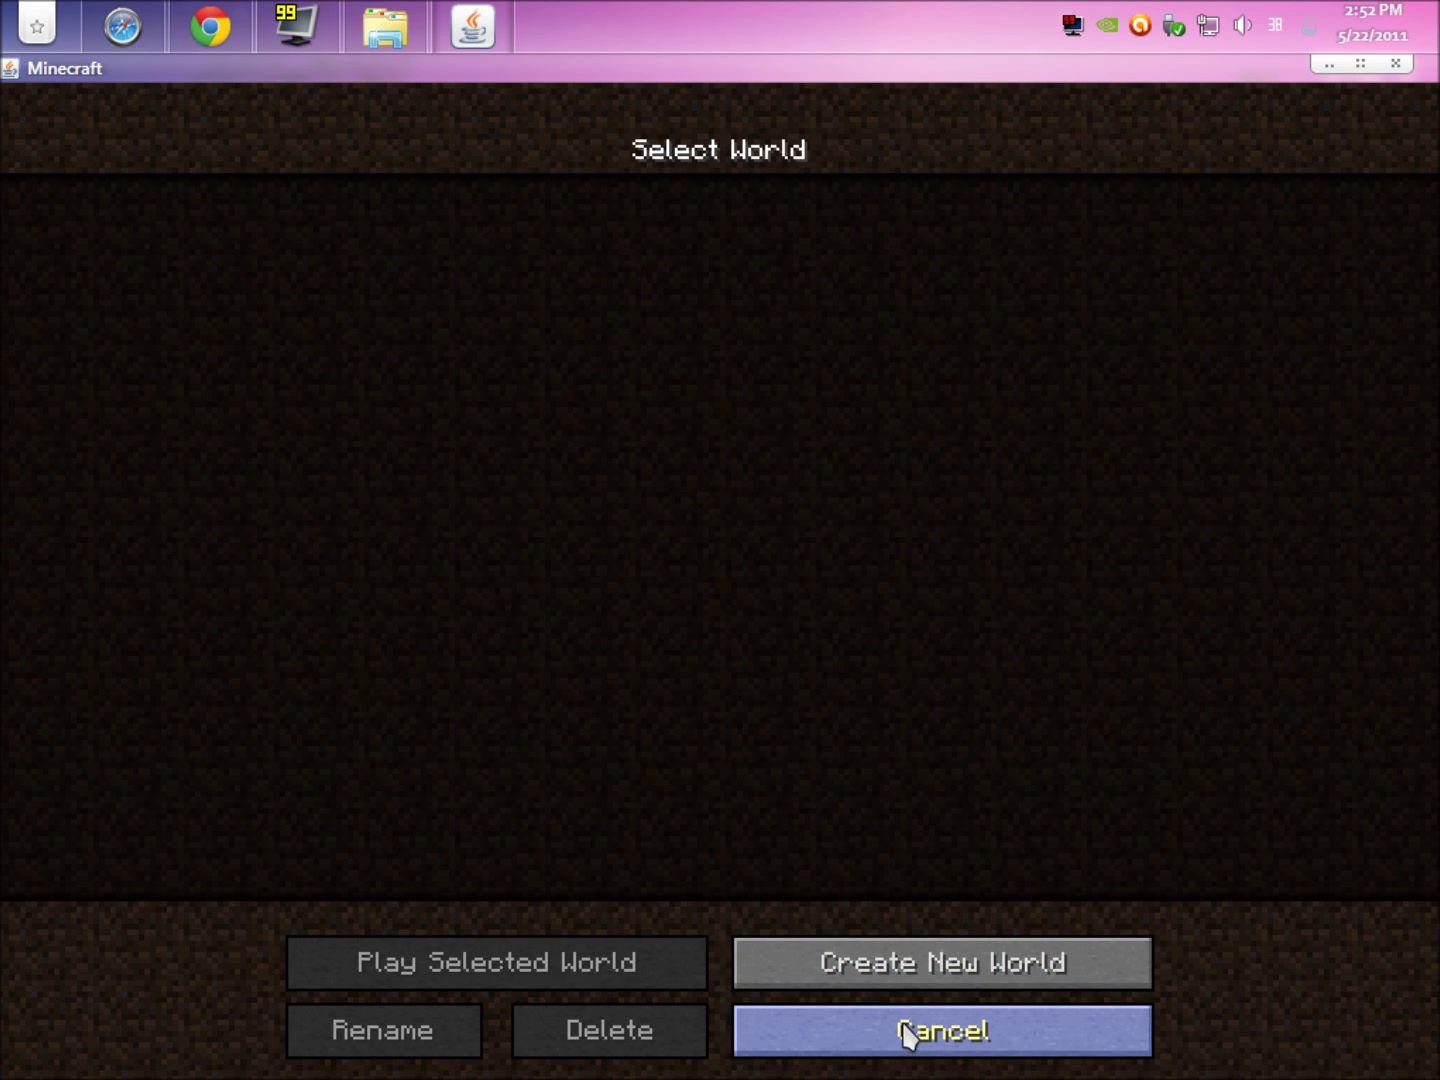
{"action": "left_click", "coordinate": [902, 946]}
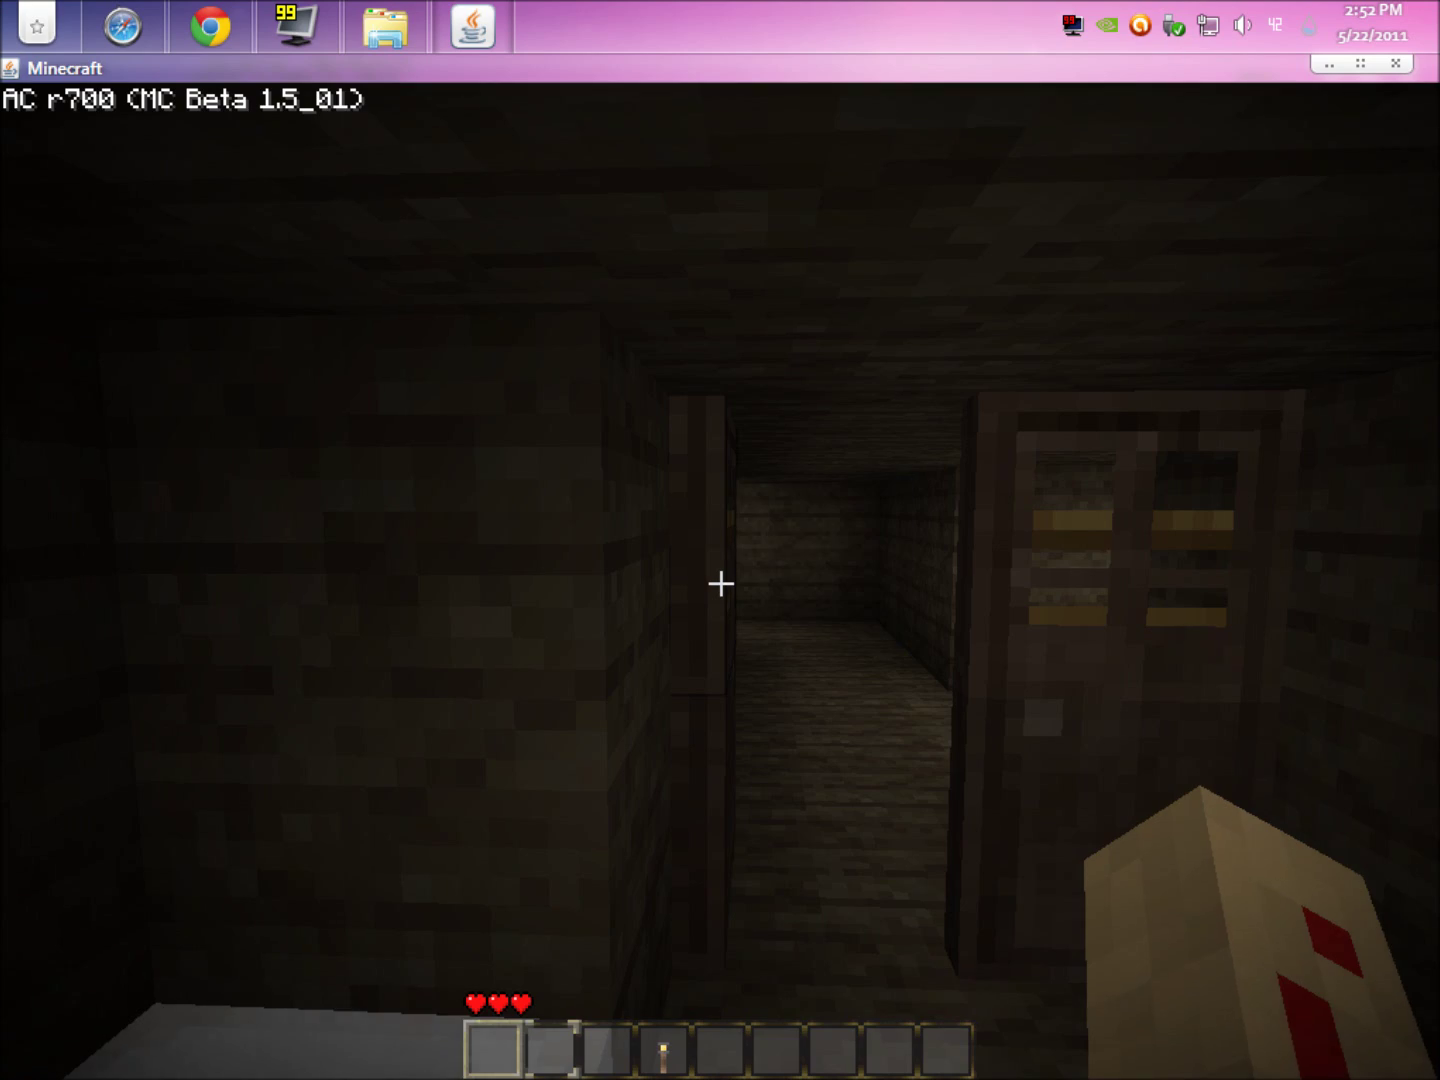
{"action": "key", "text": "w"}
{"action": "key", "text": "w"}
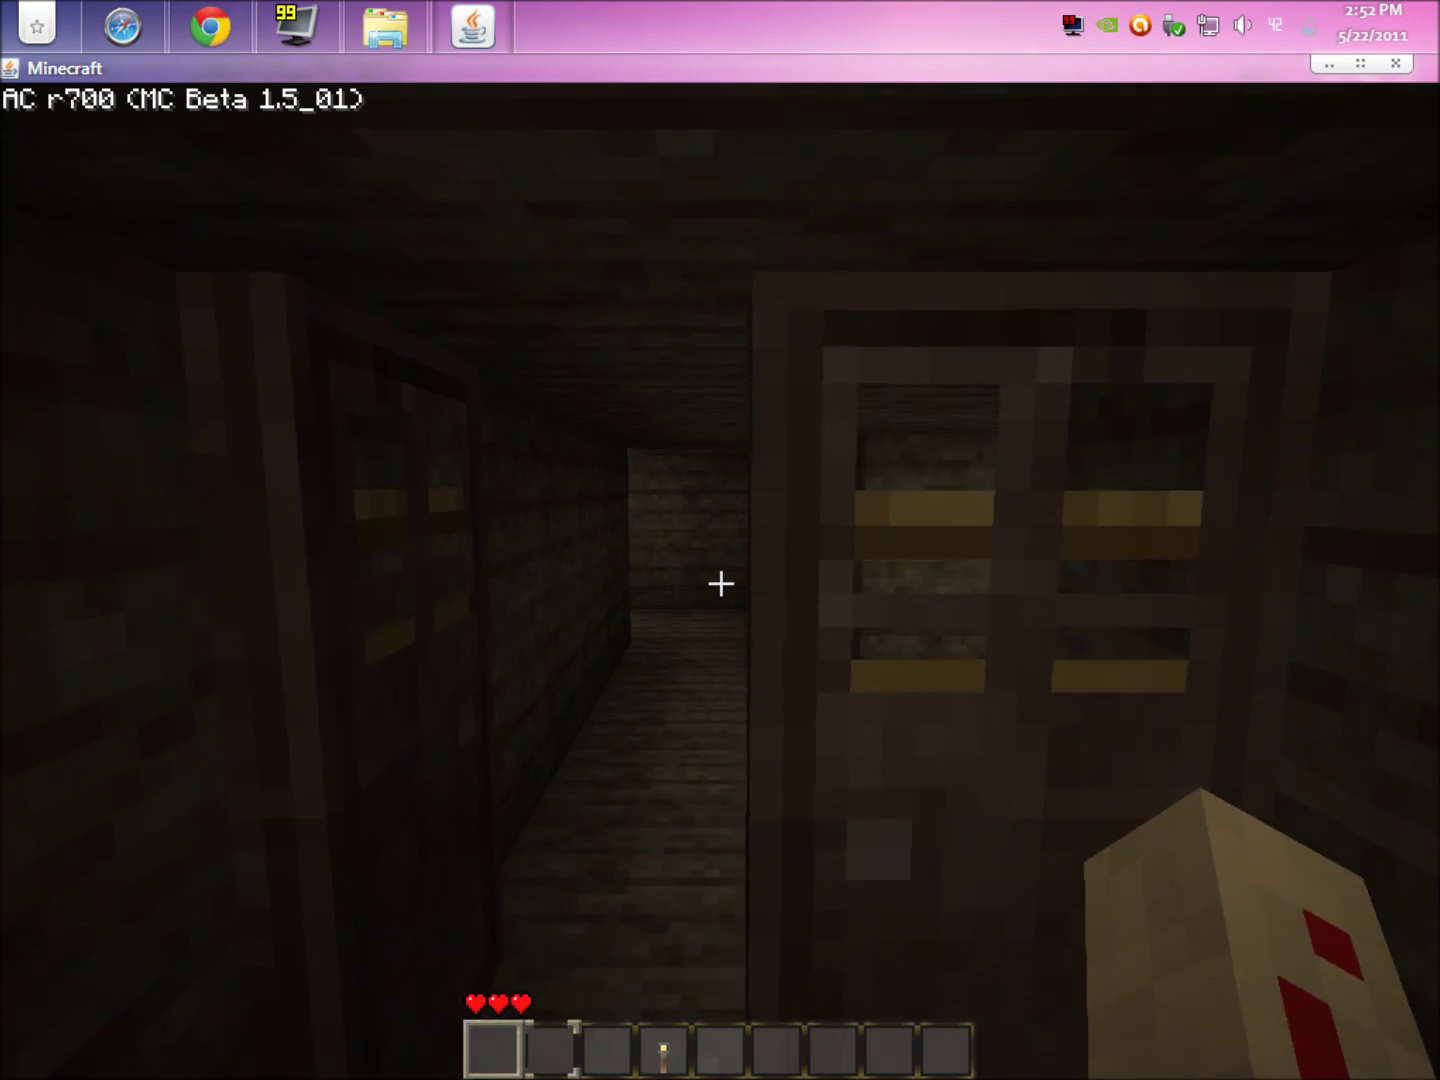
{"action": "key", "text": "w"}
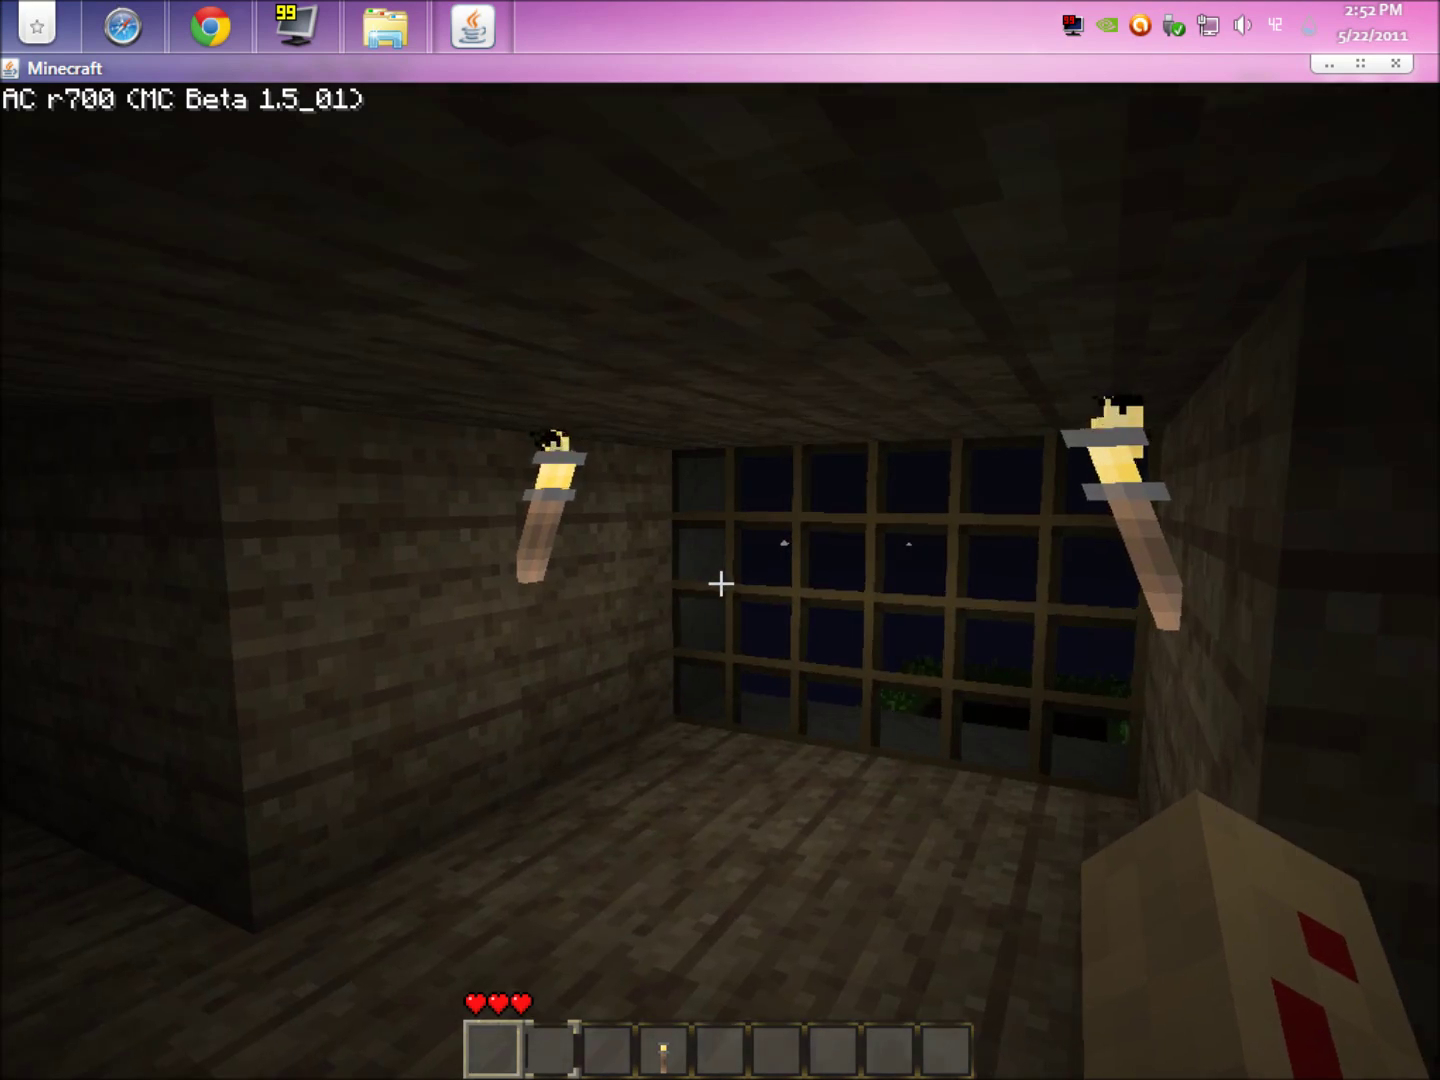
{"action": "key", "text": "w"}
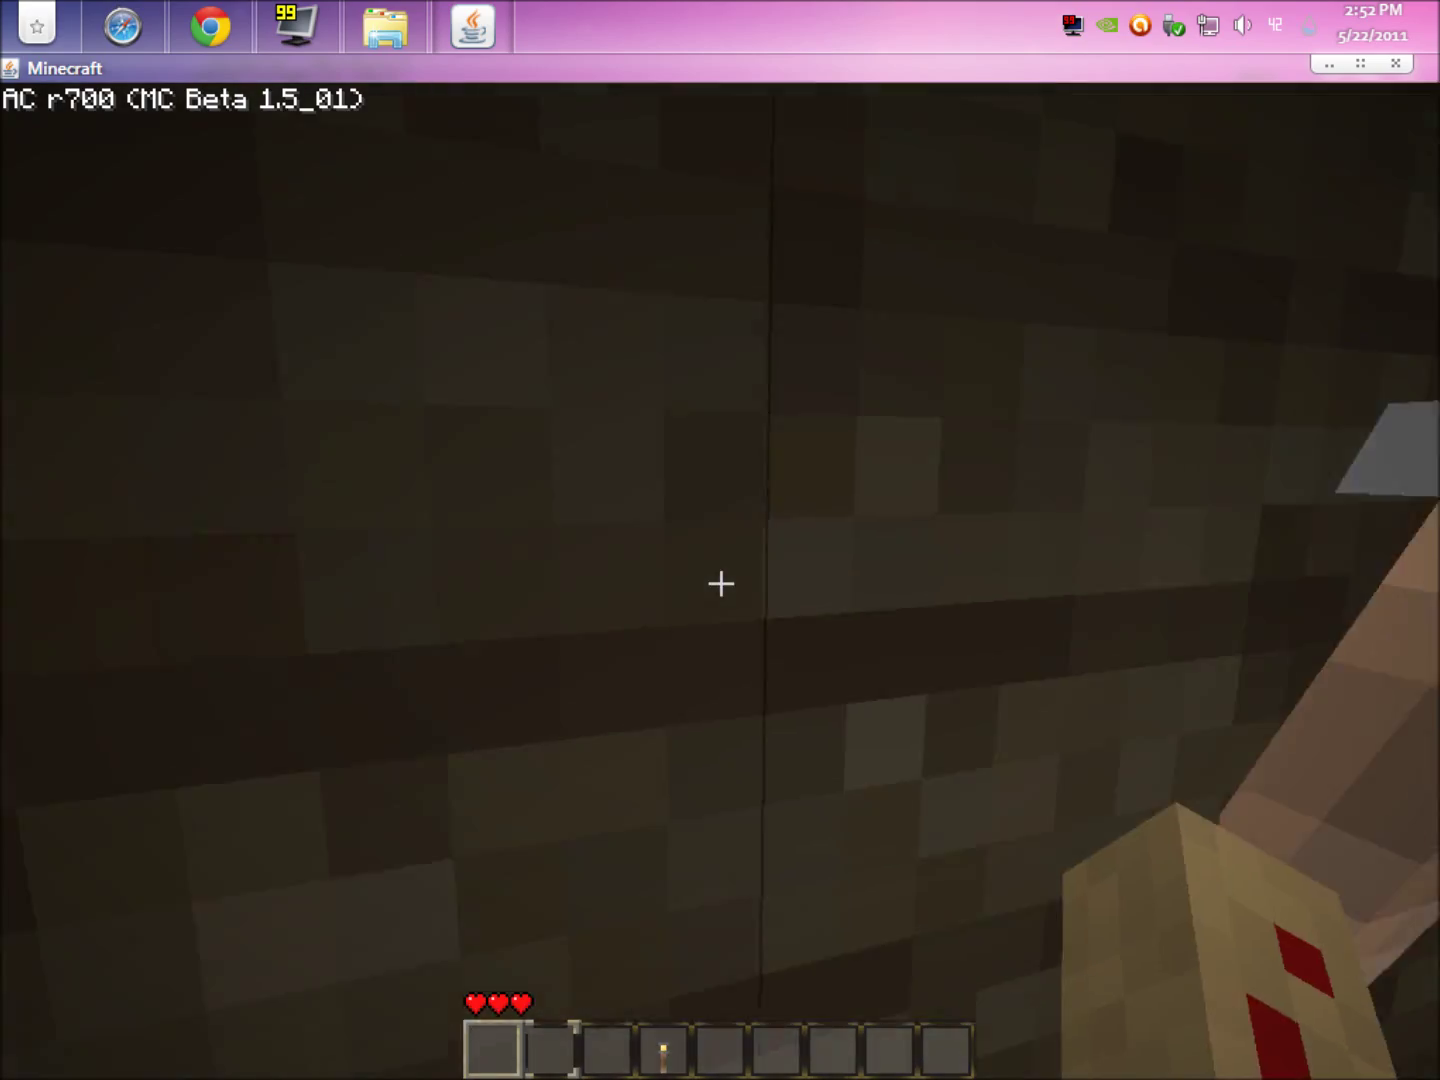
{"action": "key", "text": "w"}
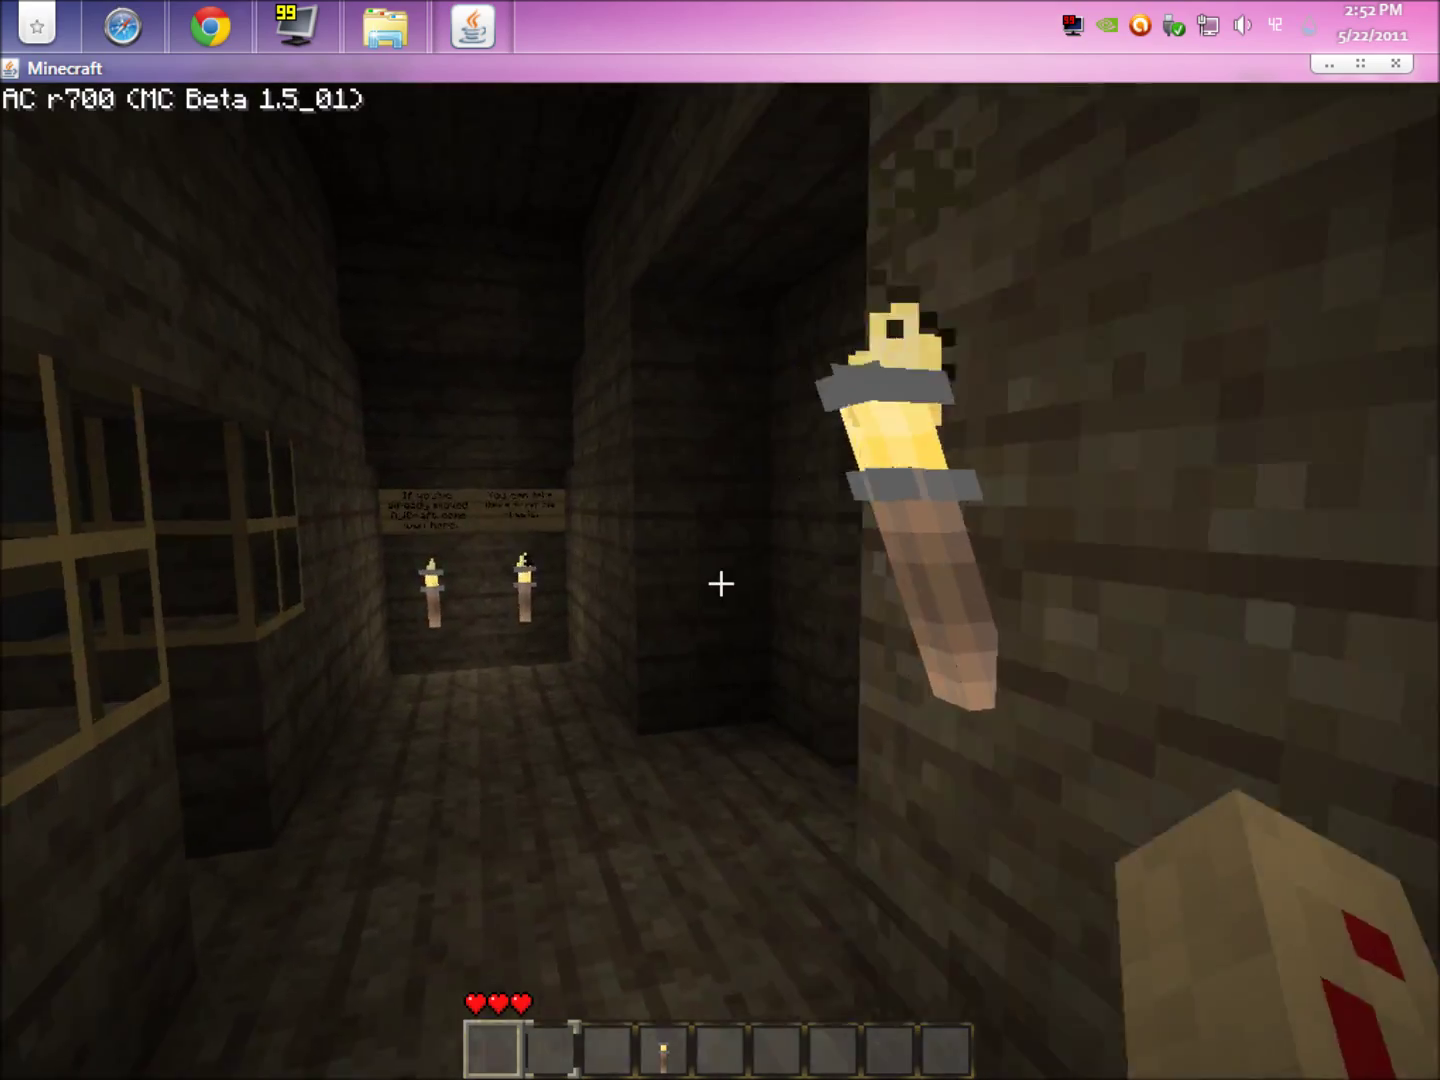
{"action": "key", "text": "w"}
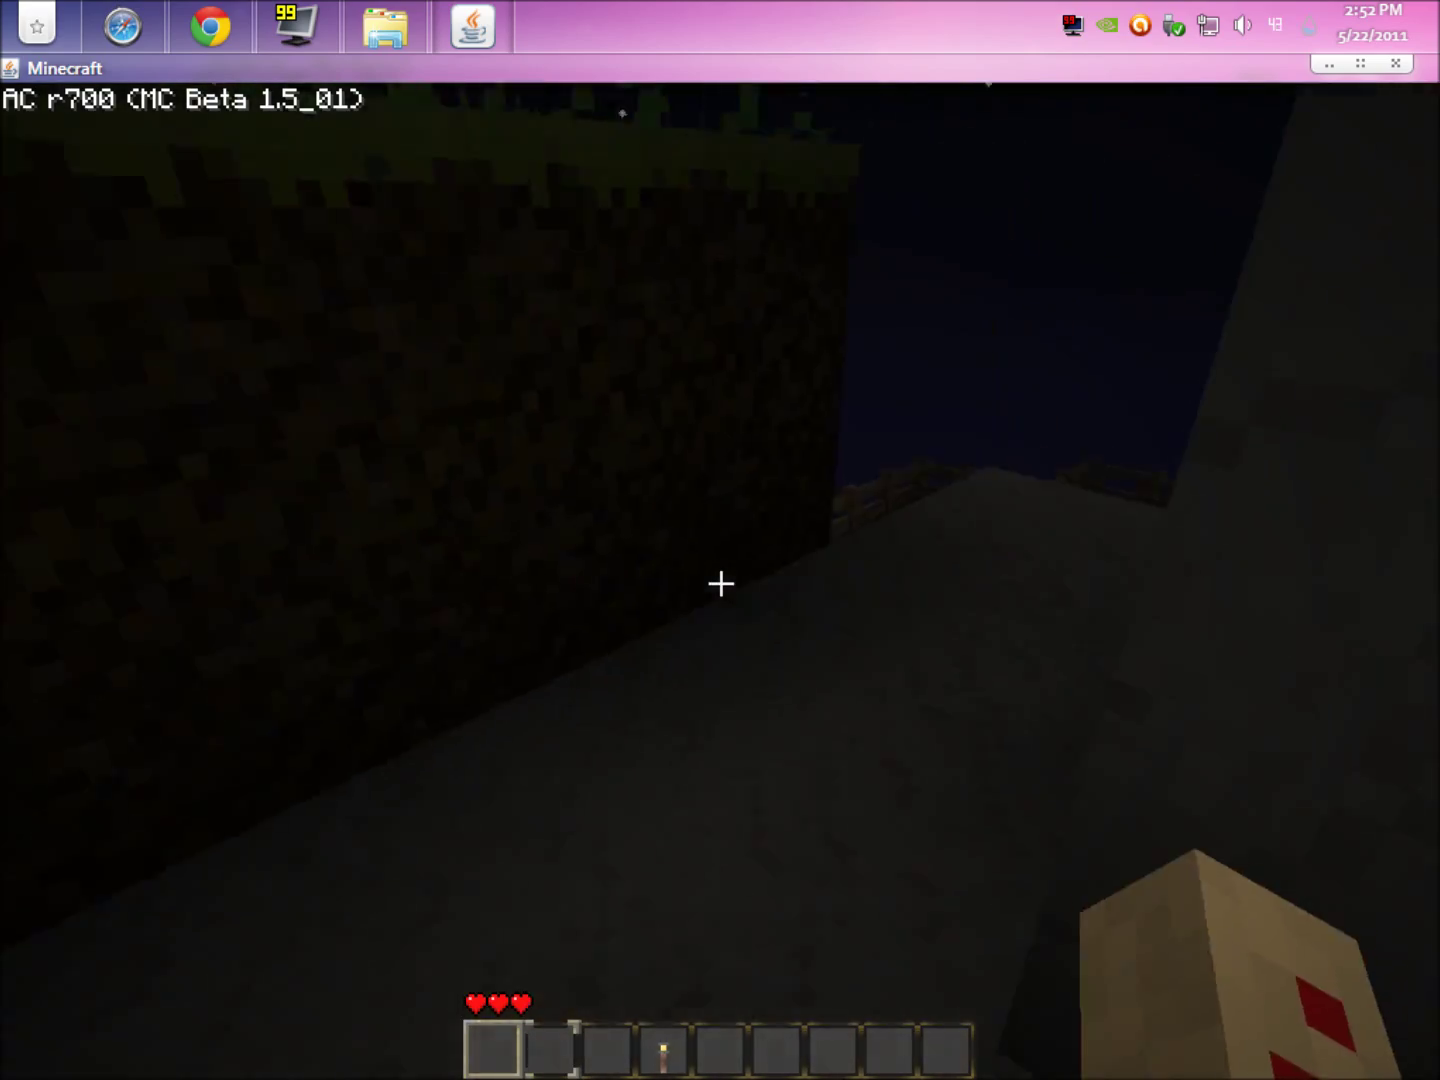
- Explore the fenced stone ledge outside the house, look out over the surrounding landscape and go over the edge
{"action": "key", "text": "w"}
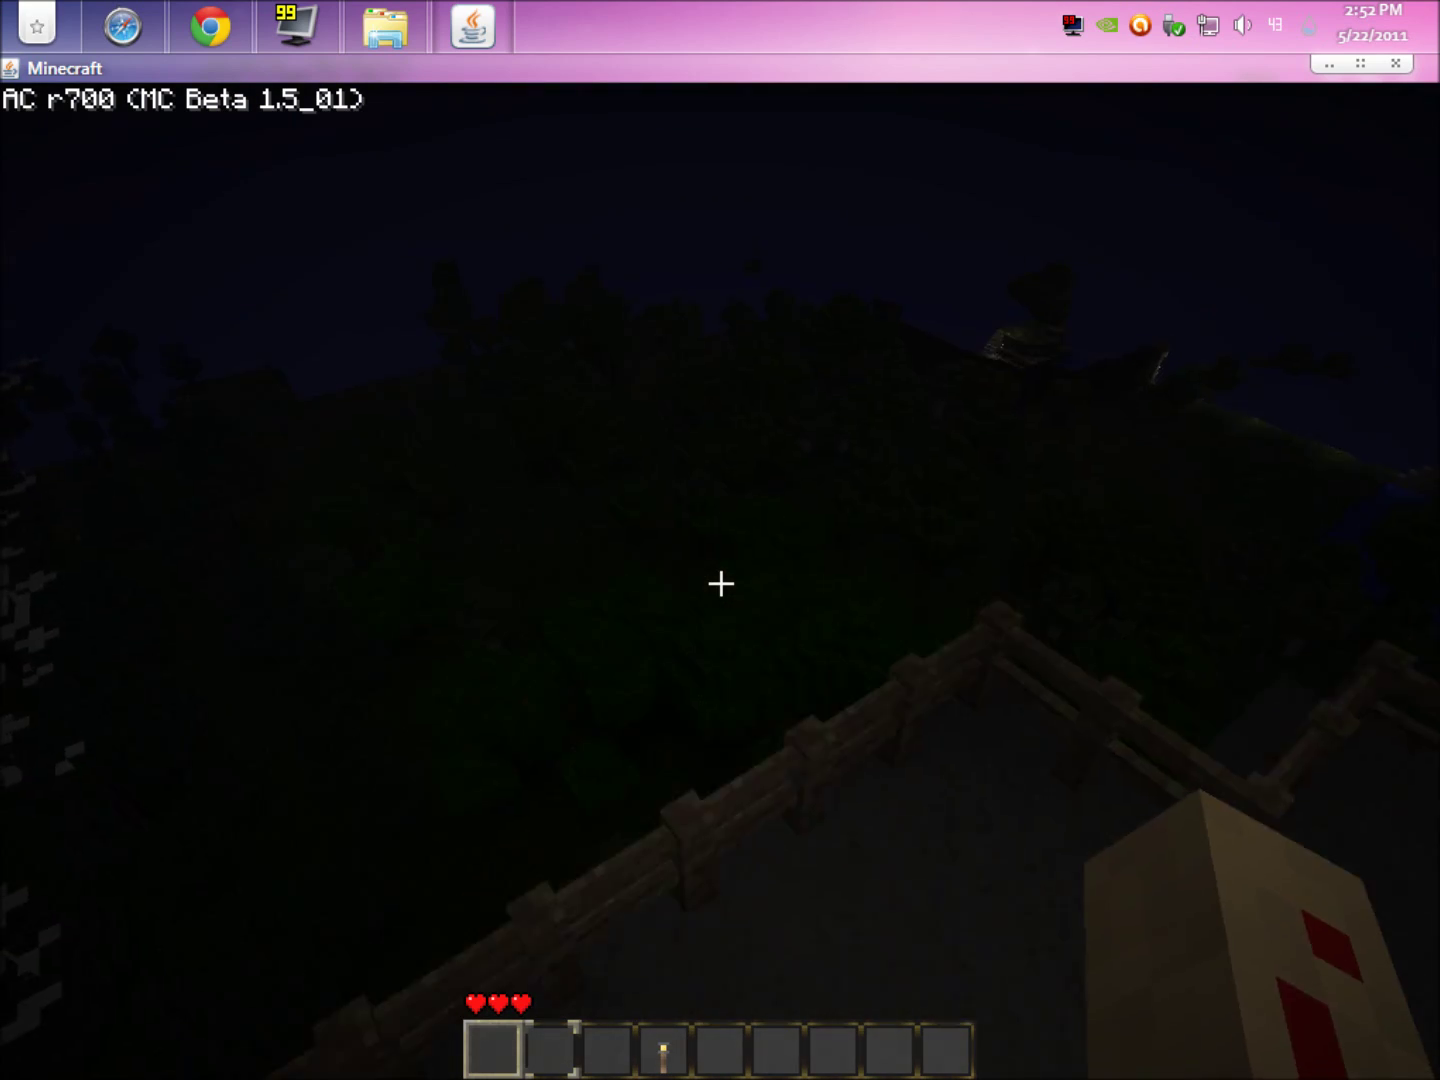
{"action": "key", "text": "w"}
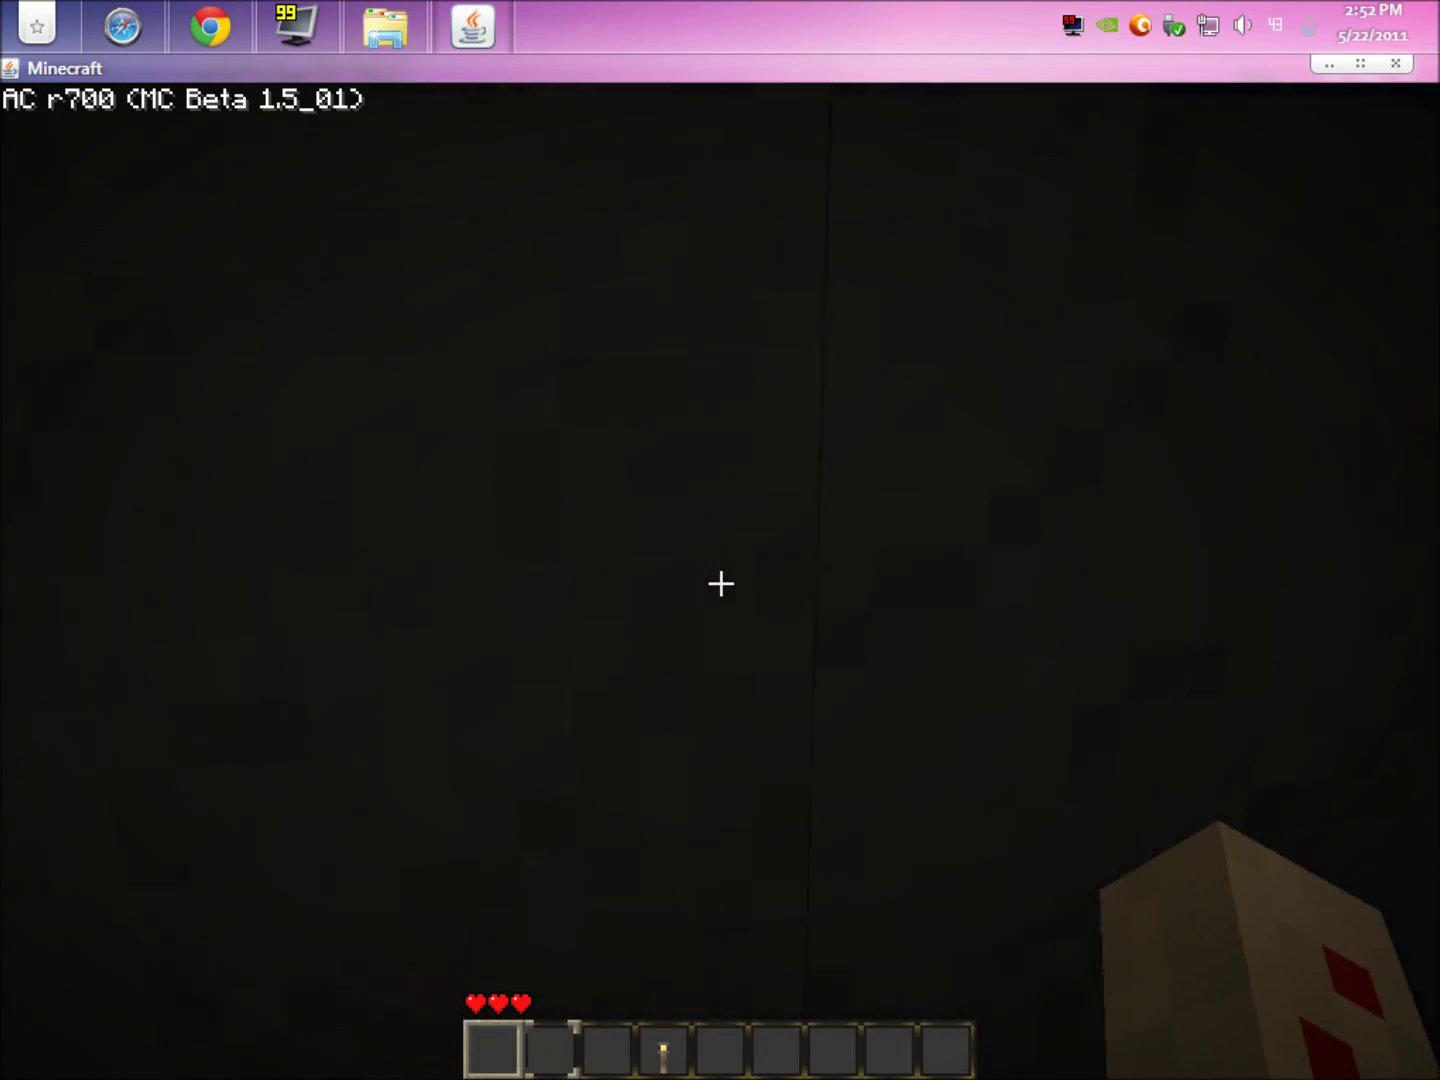
{"action": "key", "text": "w"}
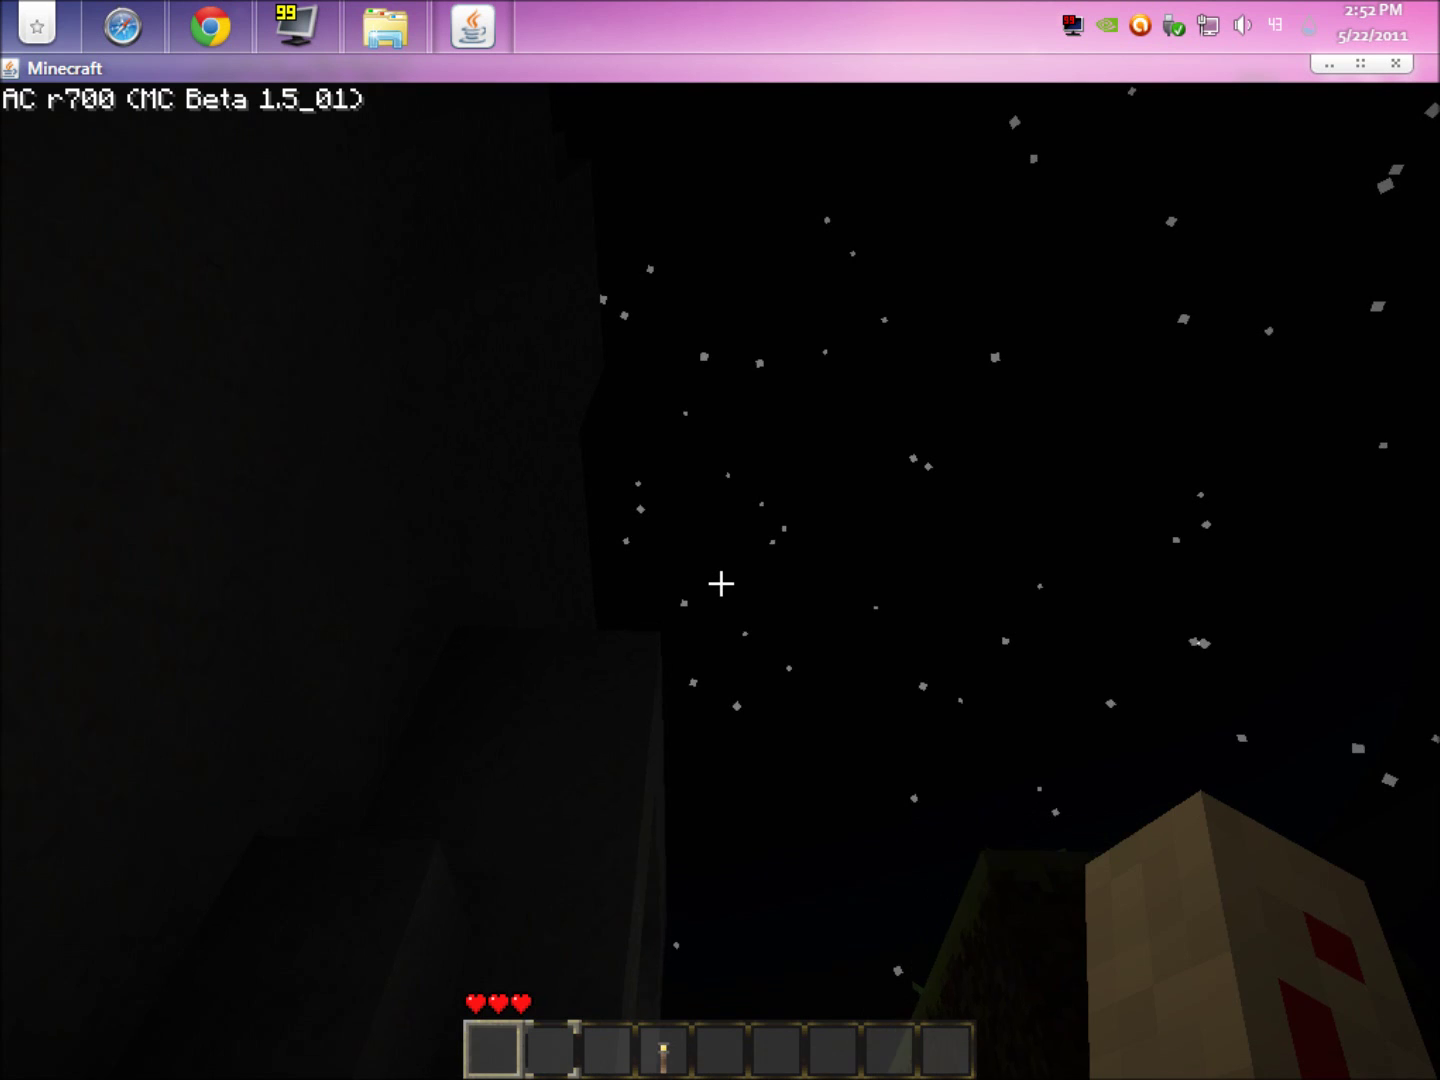
{"action": "key", "text": "w"}
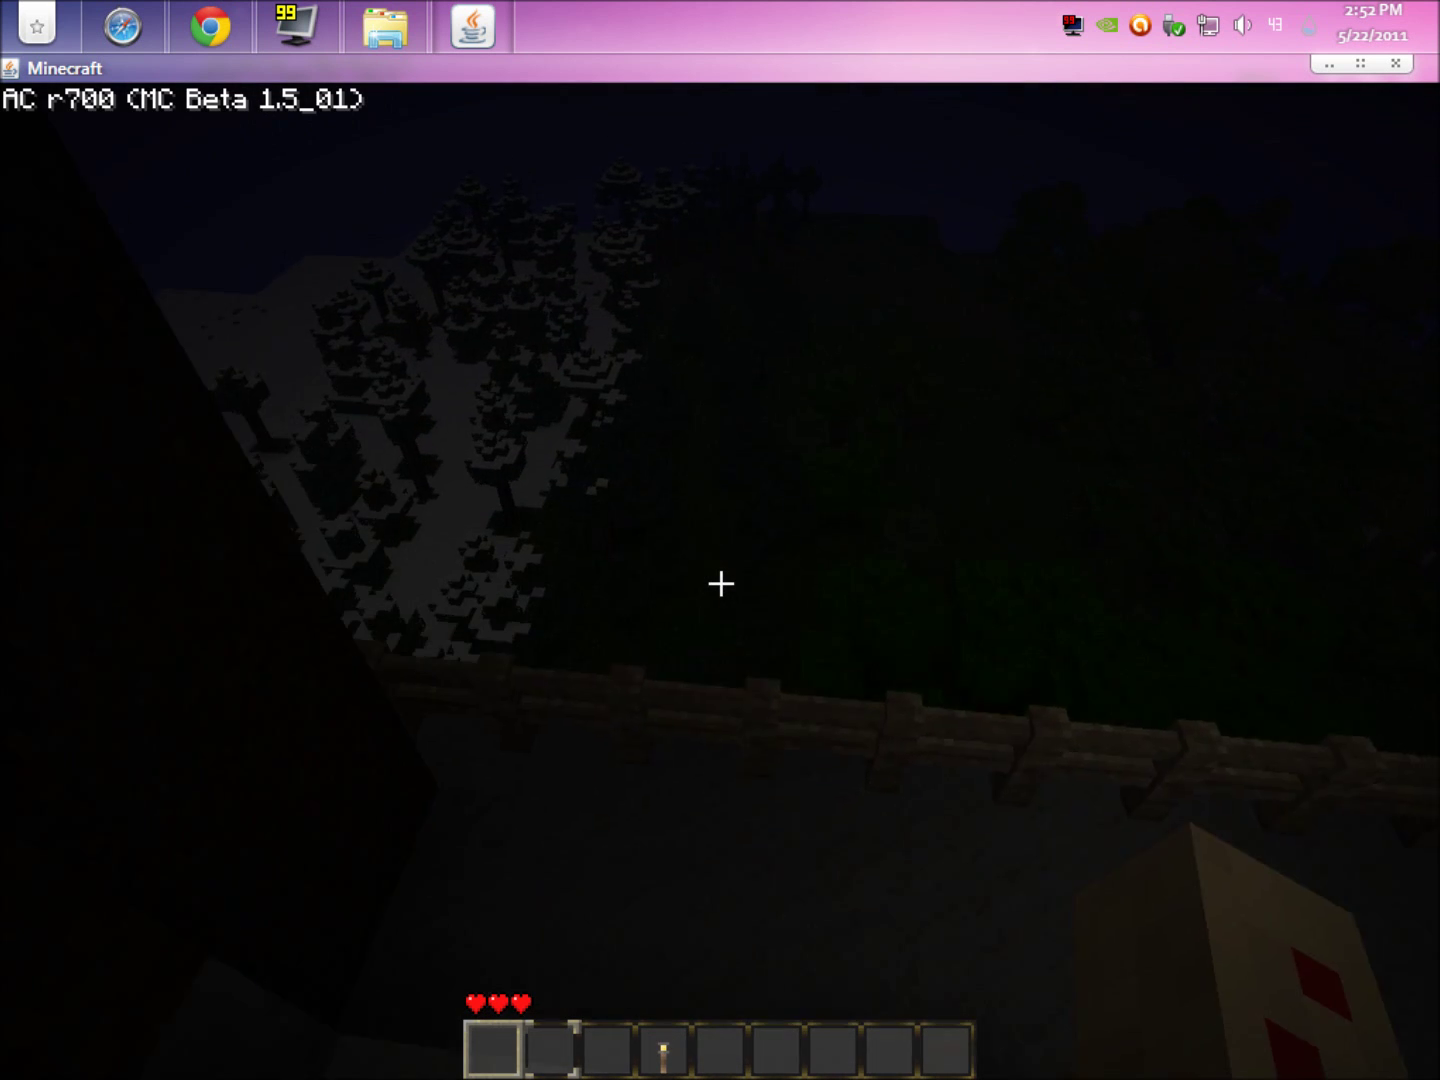
{"action": "key", "text": "w"}
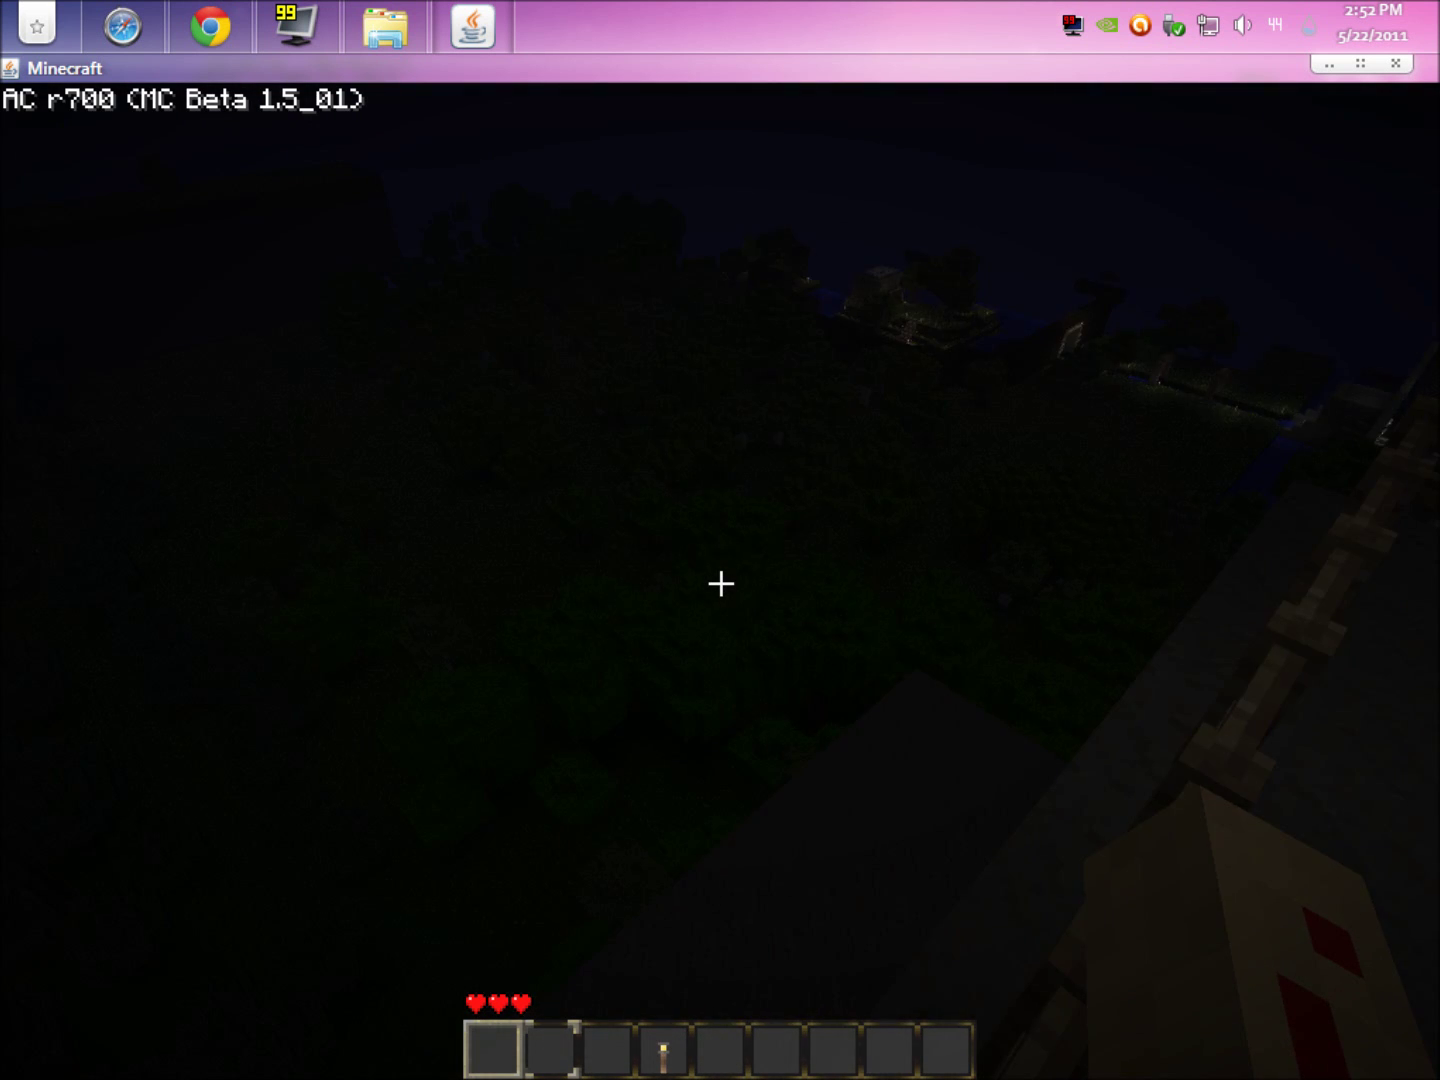
{"action": "key", "text": "w"}
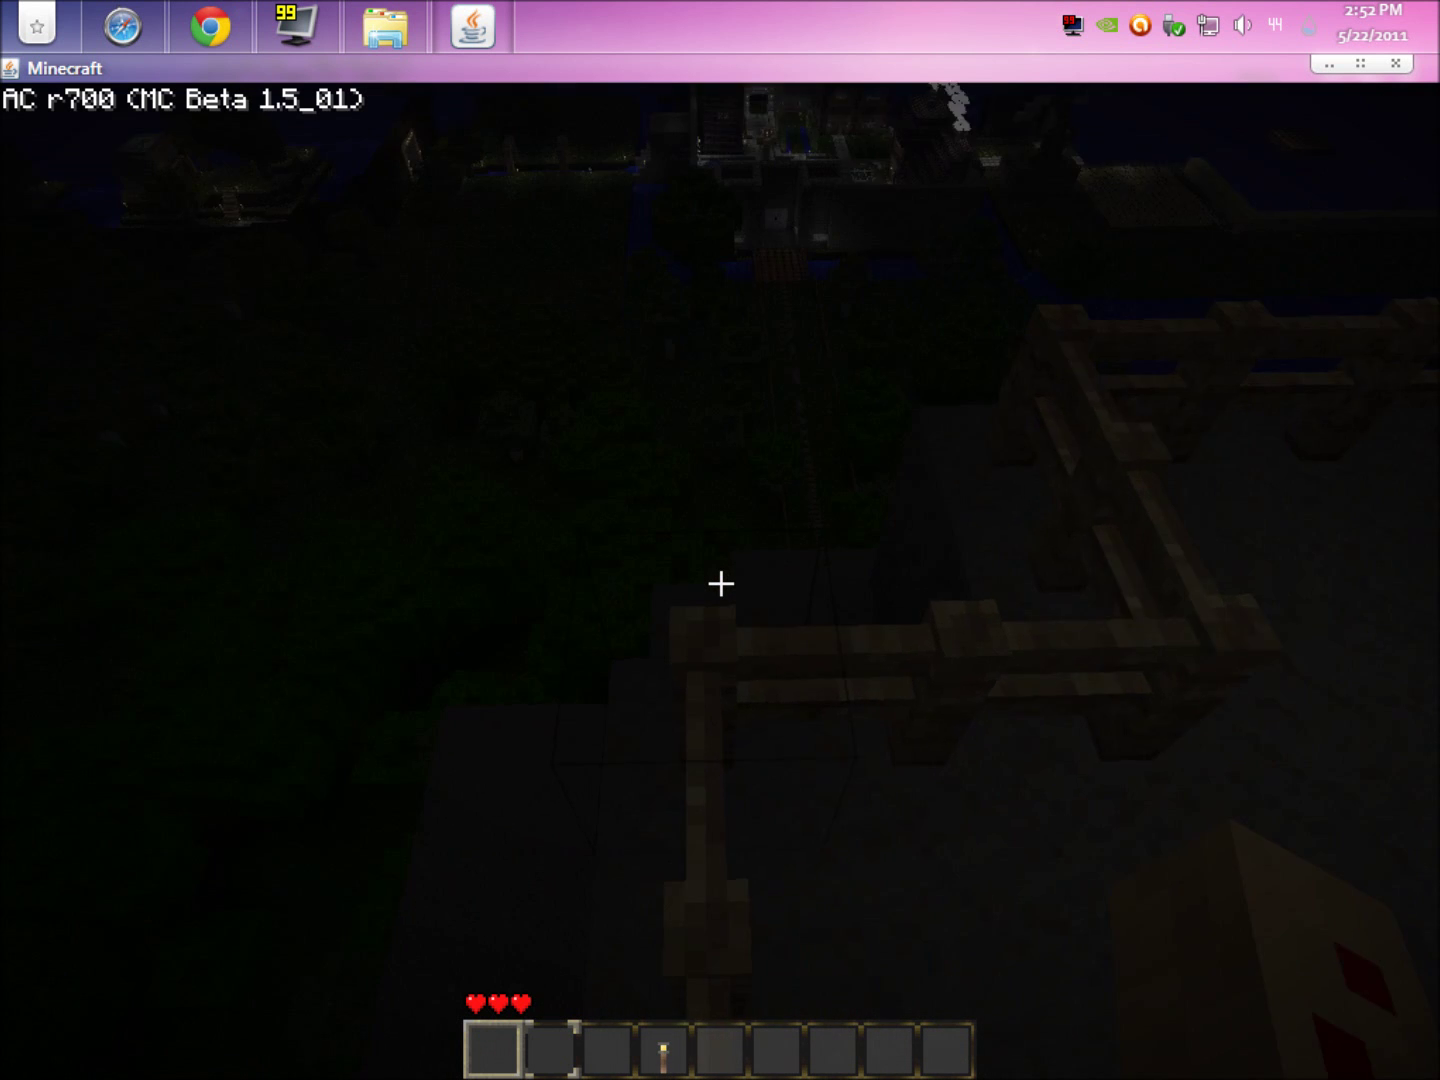
{"action": "key", "text": "w"}
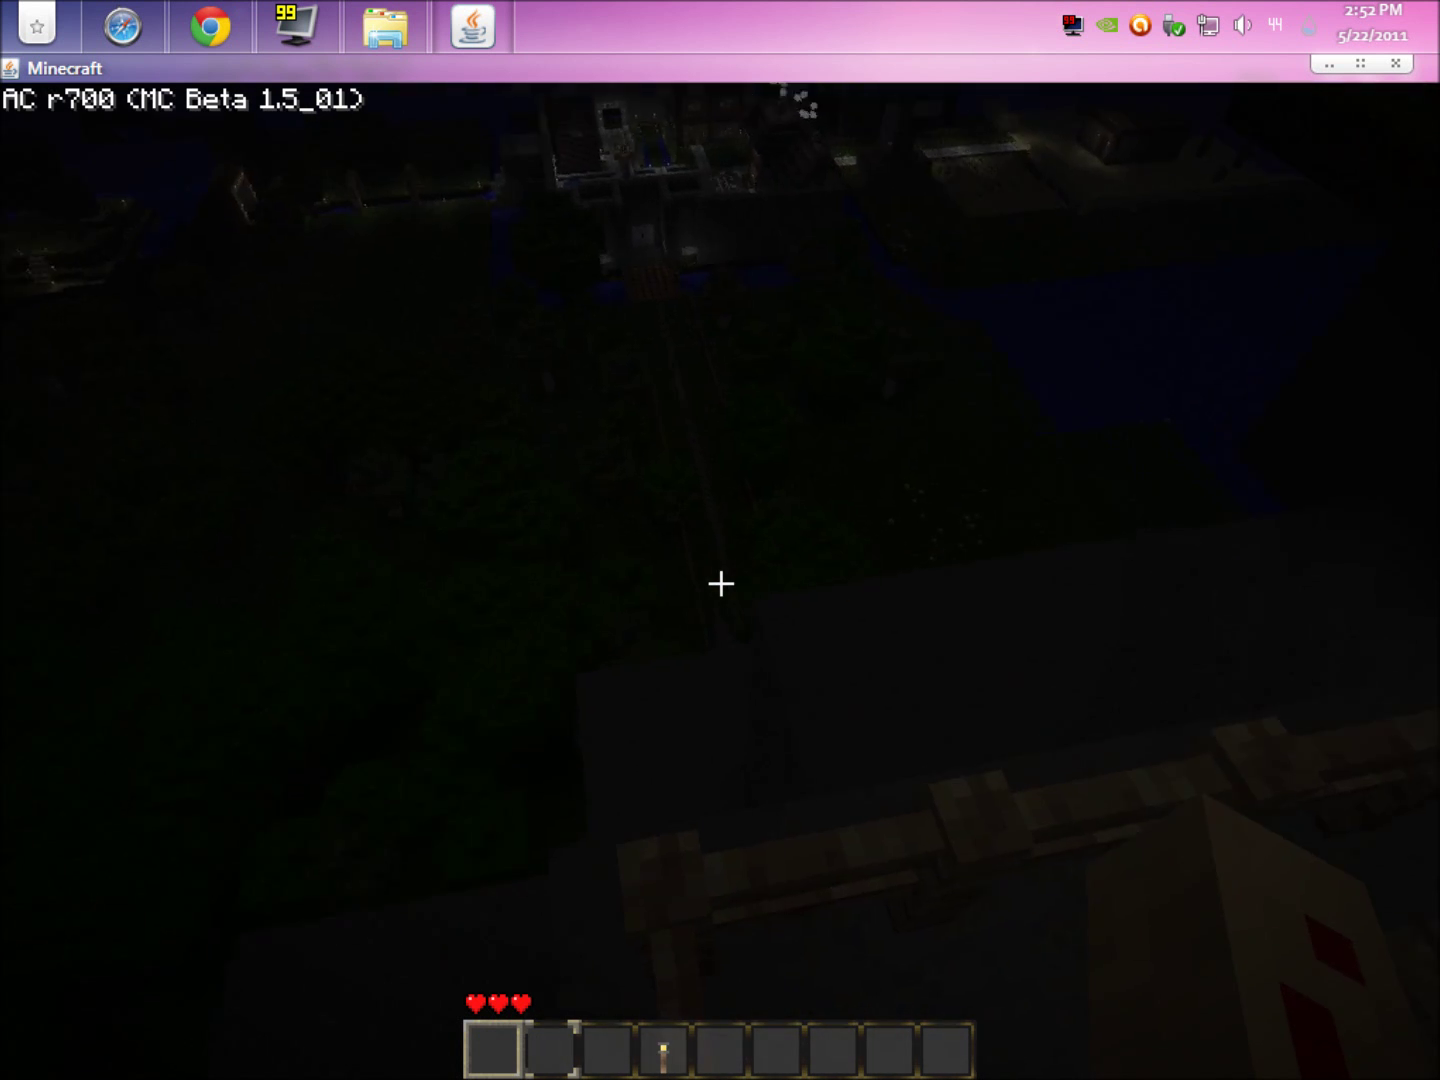
{"action": "key", "text": "w"}
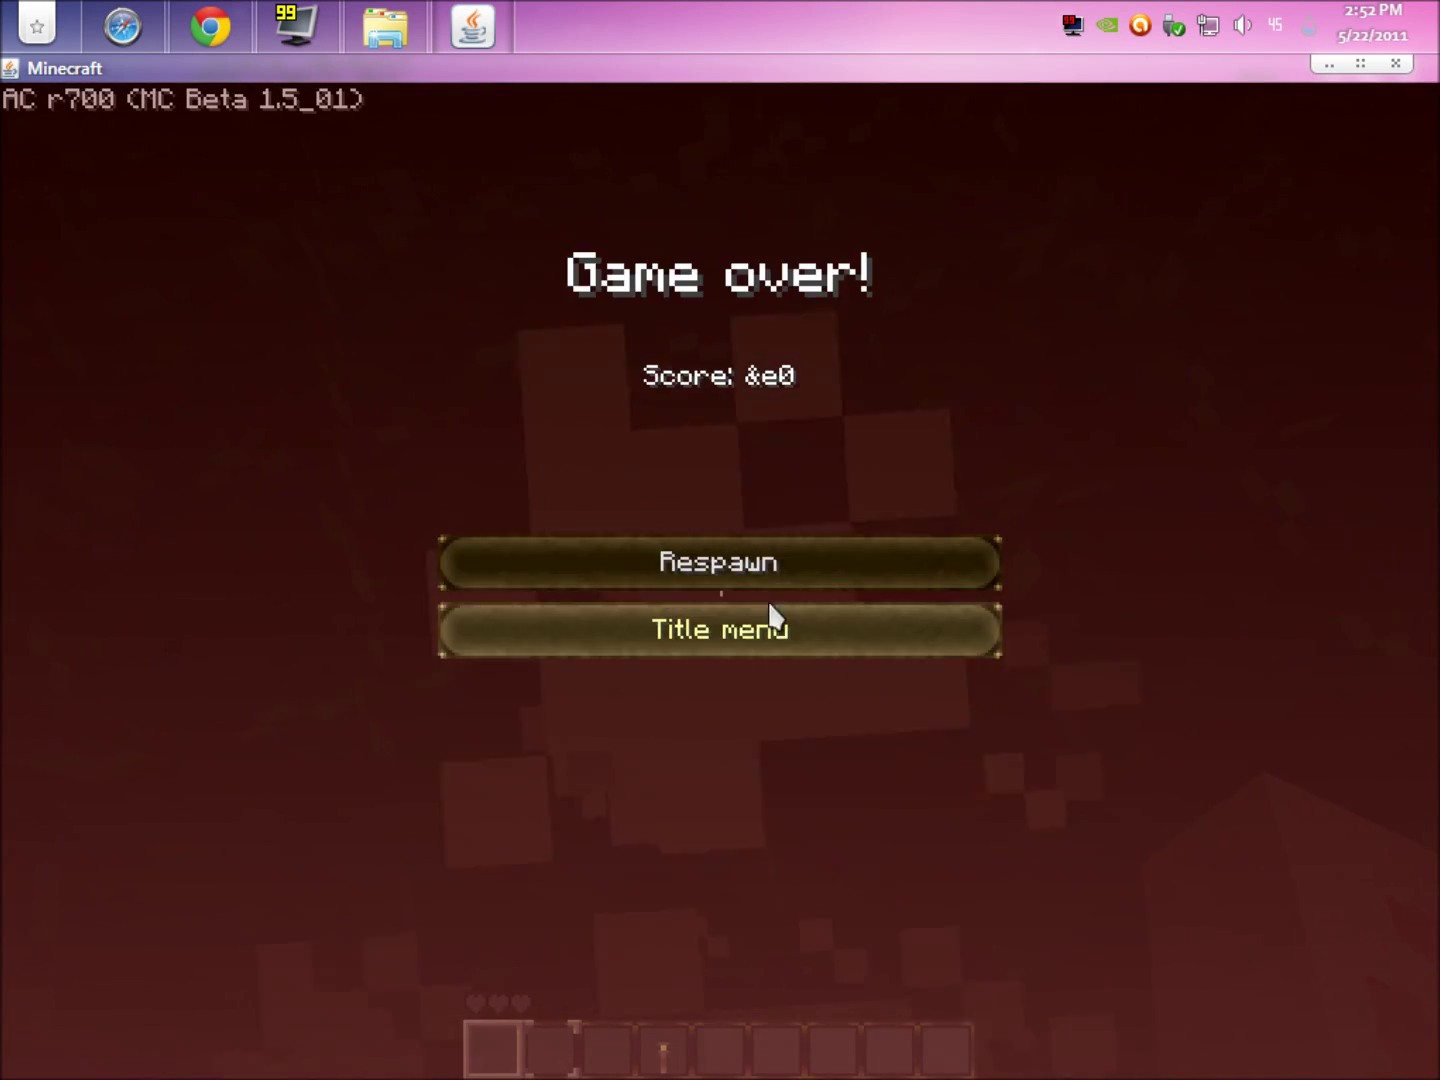
- Return from the game over screen to the title menu and close the game
{"action": "left_click", "coordinate": [691, 634]}
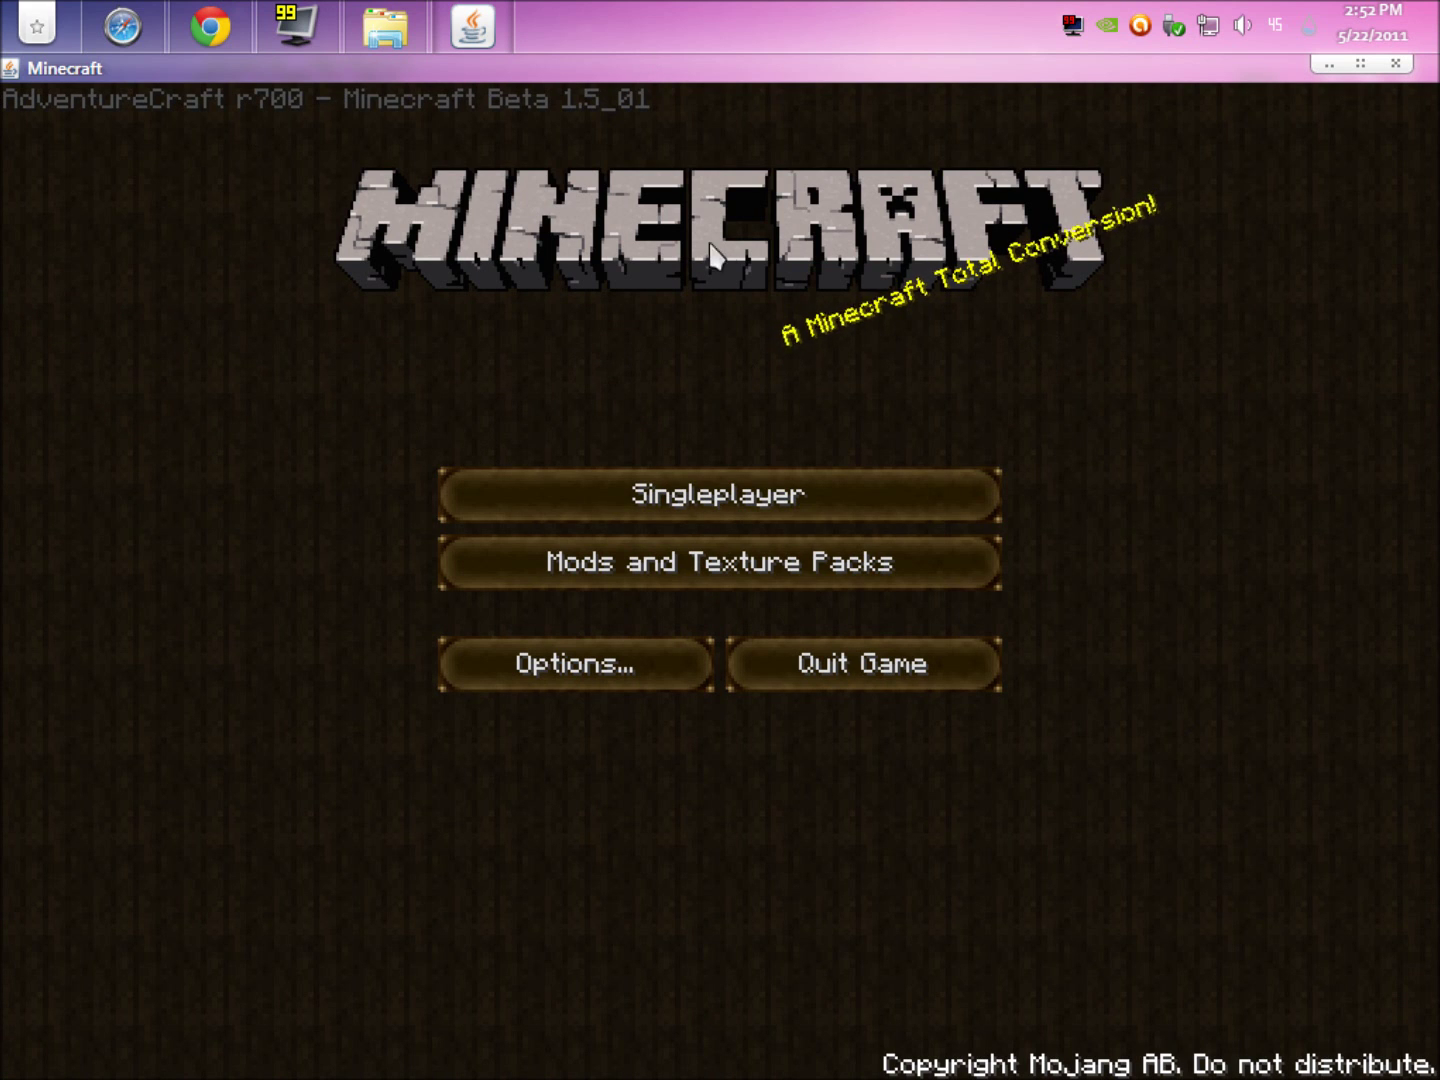
{"action": "left_click", "coordinate": [1391, 66]}
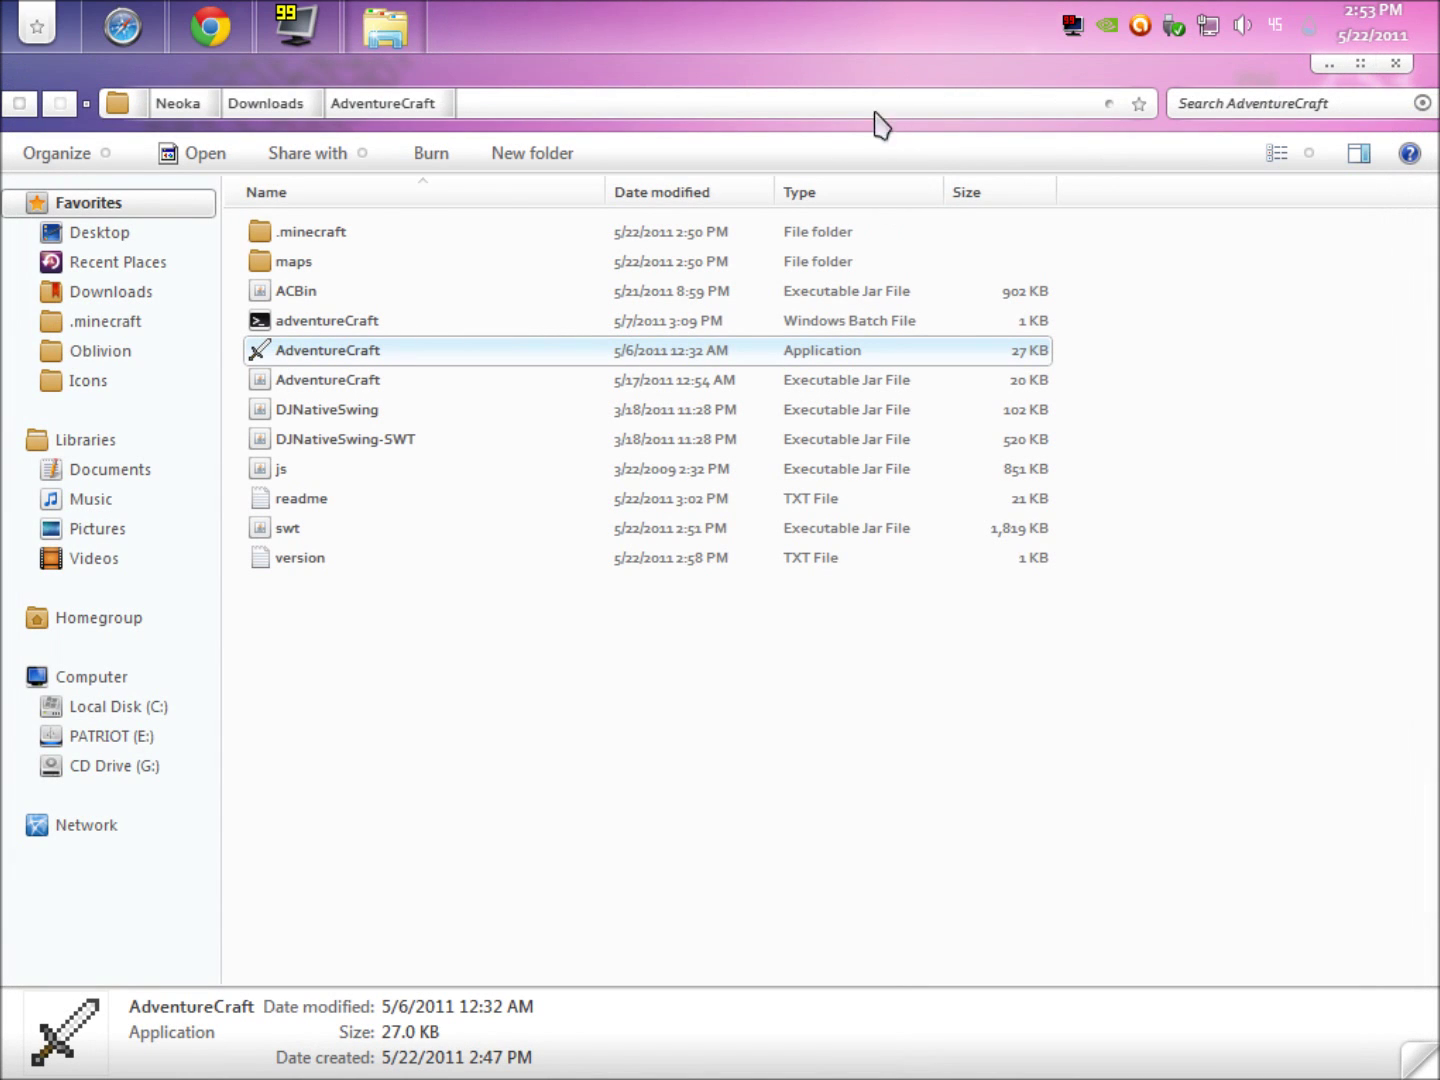
- Go up to the Downloads folder and reopen the AdventureCraft folder to show its location
{"action": "left_click", "coordinate": [255, 103]}
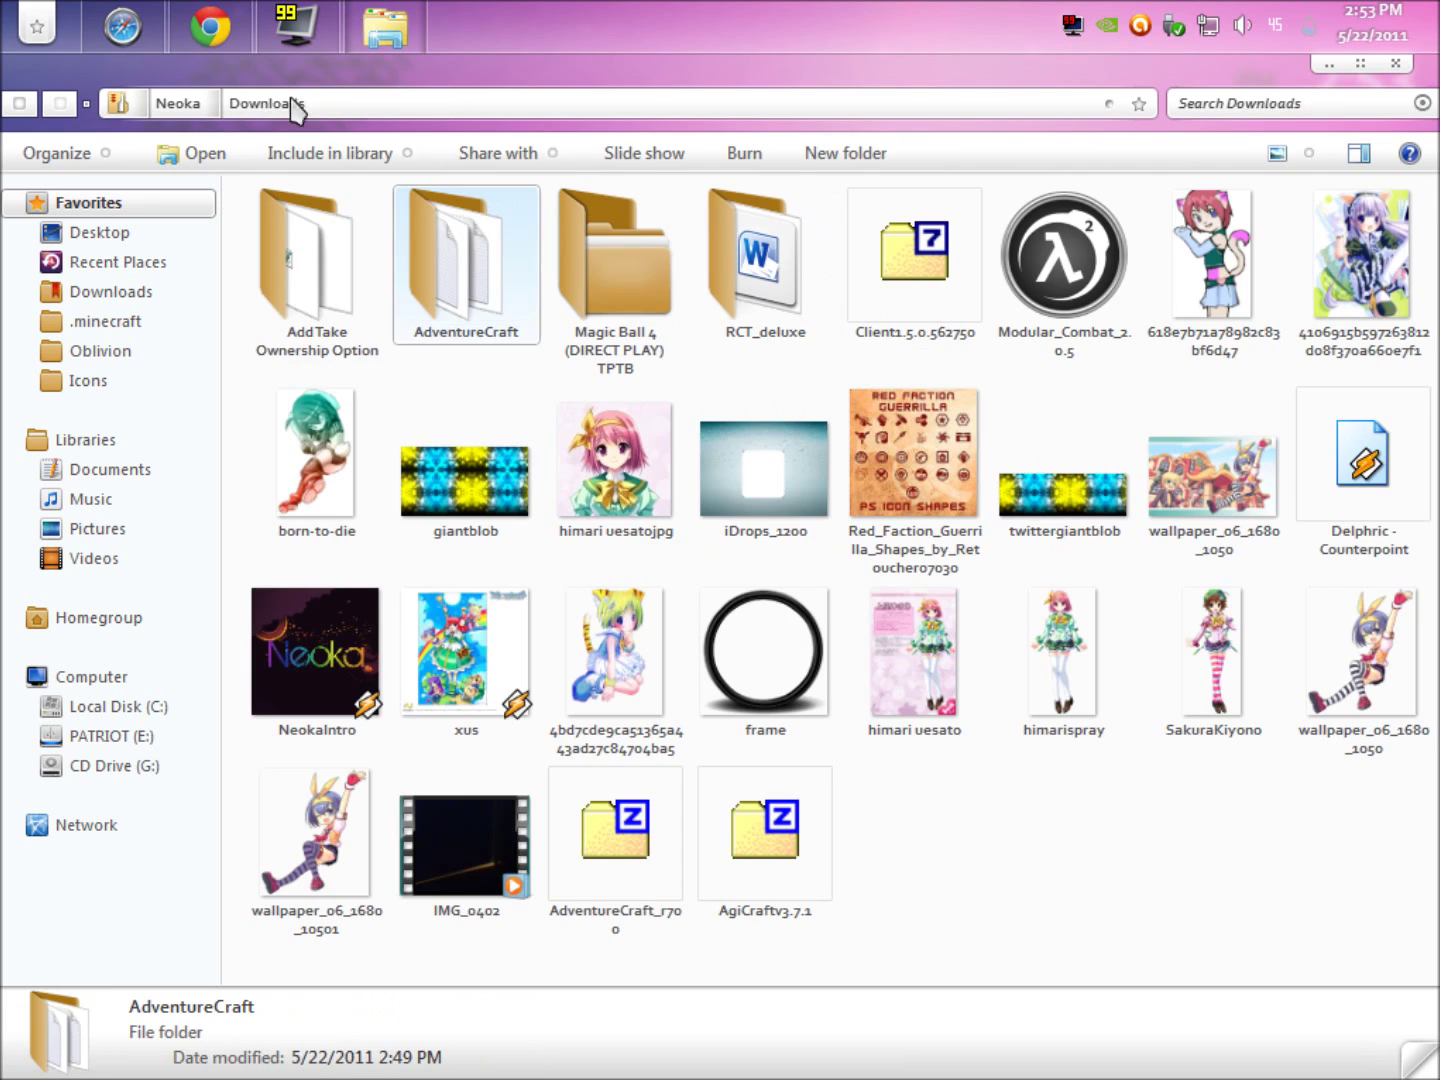
{"action": "double_click", "coordinate": [462, 243]}
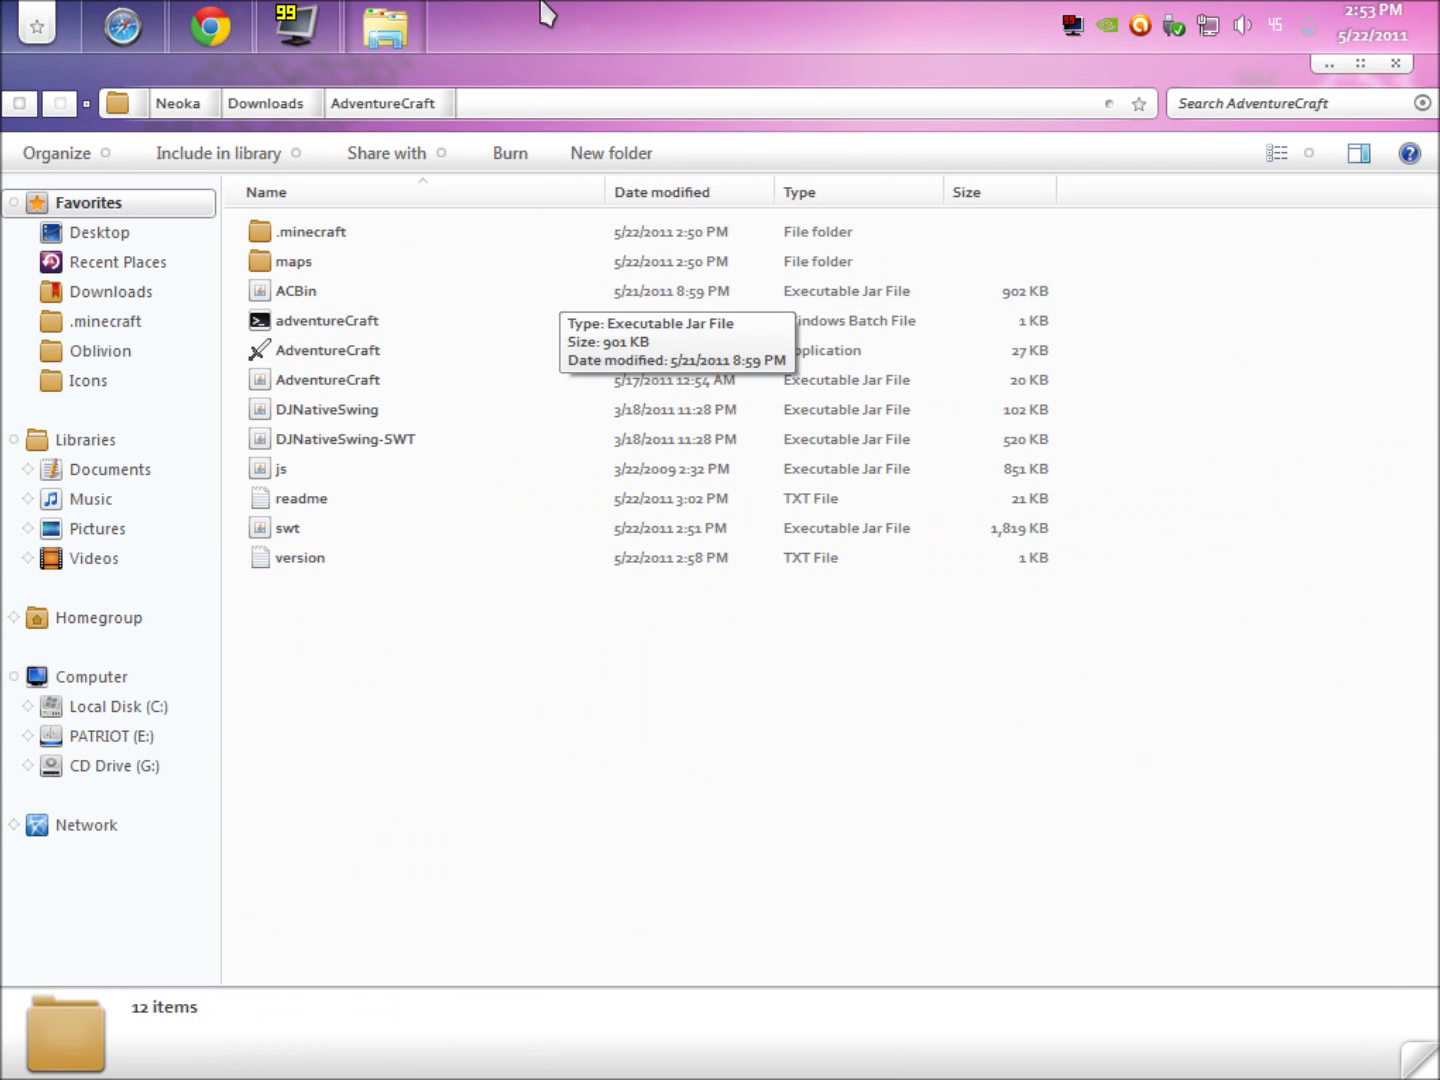